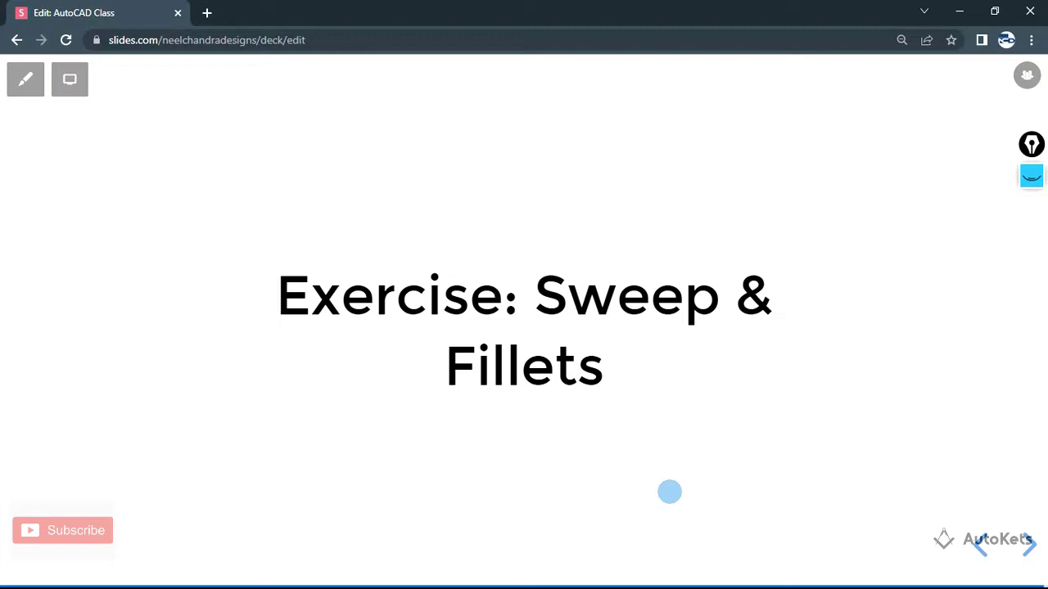
# Step: Switch to the bracket exercise drawing, trace the plate face and the arm's sweep path and profile with the pen, and clear the marks
pyautogui.hotkey('alt', 'Tab')
pyautogui.hotkey('alt', 'Tab')
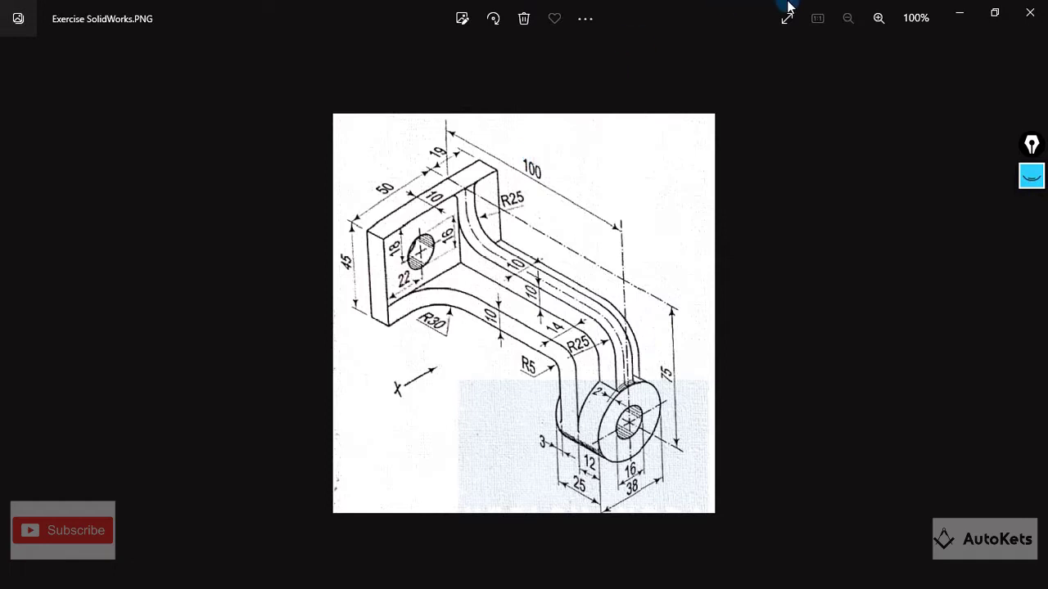
pyautogui.click(1032, 176)
pyautogui.click(1032, 223)
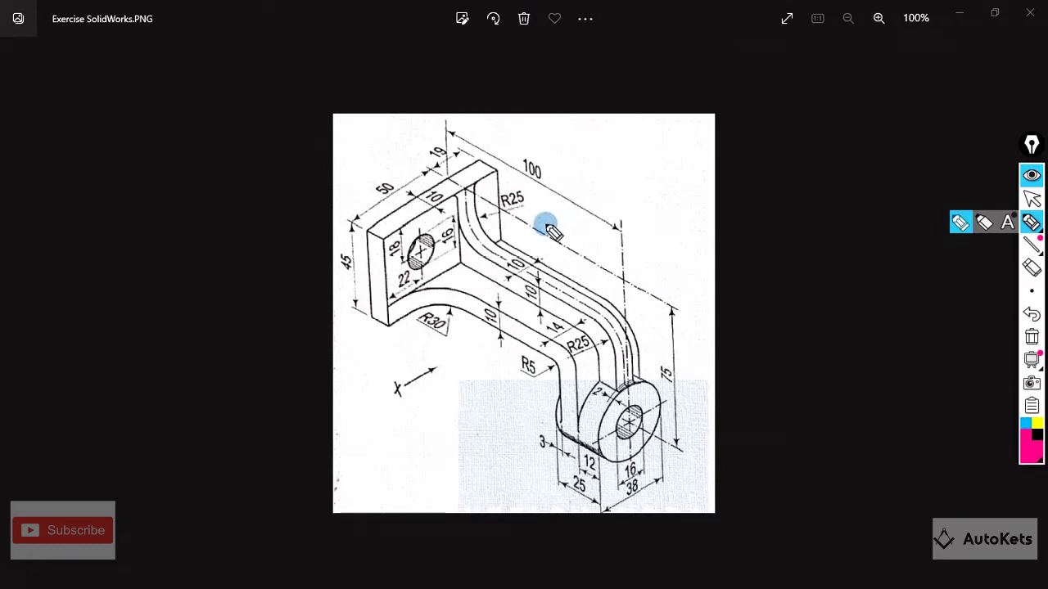
pyautogui.moveTo(381, 237)
pyautogui.mouseDown()
pyautogui.moveTo(394, 319)
pyautogui.moveTo(402, 260)
pyautogui.moveTo(391, 237)
pyautogui.moveTo(504, 182)
pyautogui.moveTo(520, 260)
pyautogui.moveTo(465, 301)
pyautogui.moveTo(372, 335)
pyautogui.mouseUp()
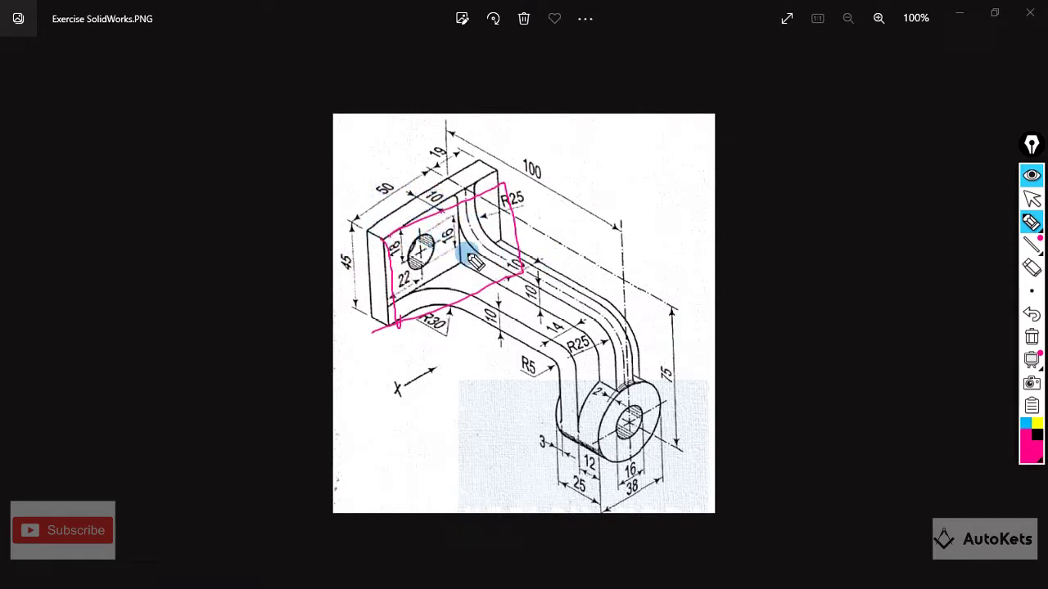
pyautogui.moveTo(472, 254)
pyautogui.mouseDown()
pyautogui.moveTo(619, 298)
pyautogui.moveTo(616, 379)
pyautogui.mouseUp()
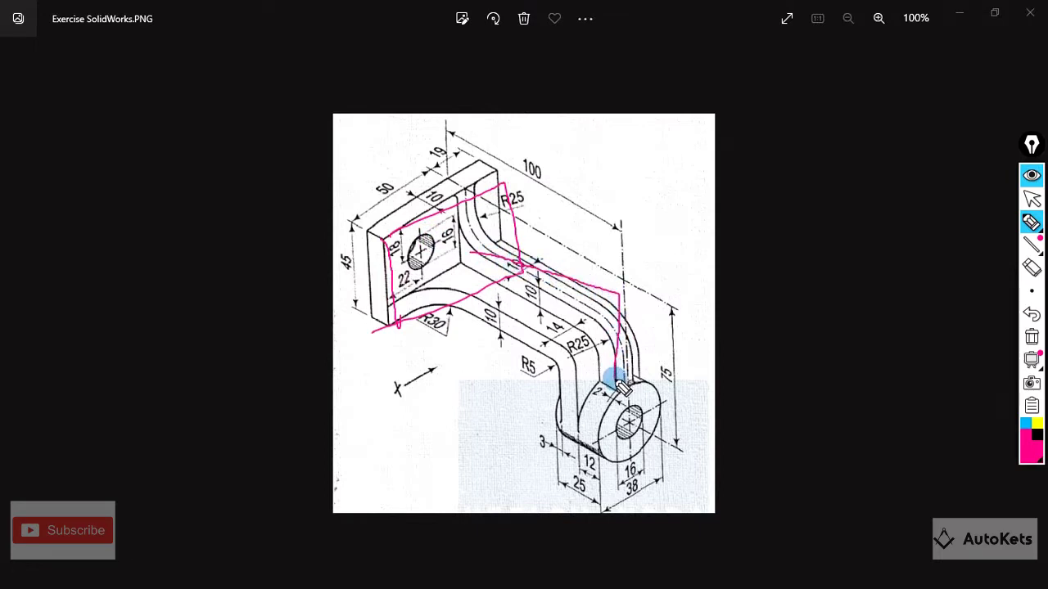
pyautogui.click(1032, 336)
pyautogui.moveTo(448, 175)
pyautogui.mouseDown()
pyautogui.moveTo(608, 230)
pyautogui.moveTo(637, 291)
pyautogui.moveTo(636, 382)
pyautogui.mouseUp()
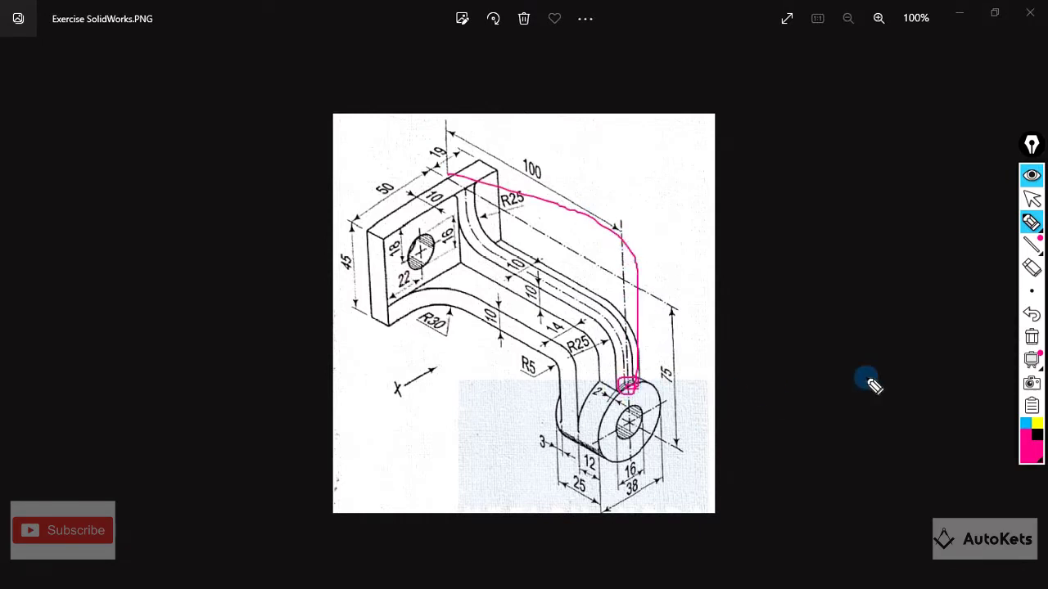
pyautogui.click(1031, 336)
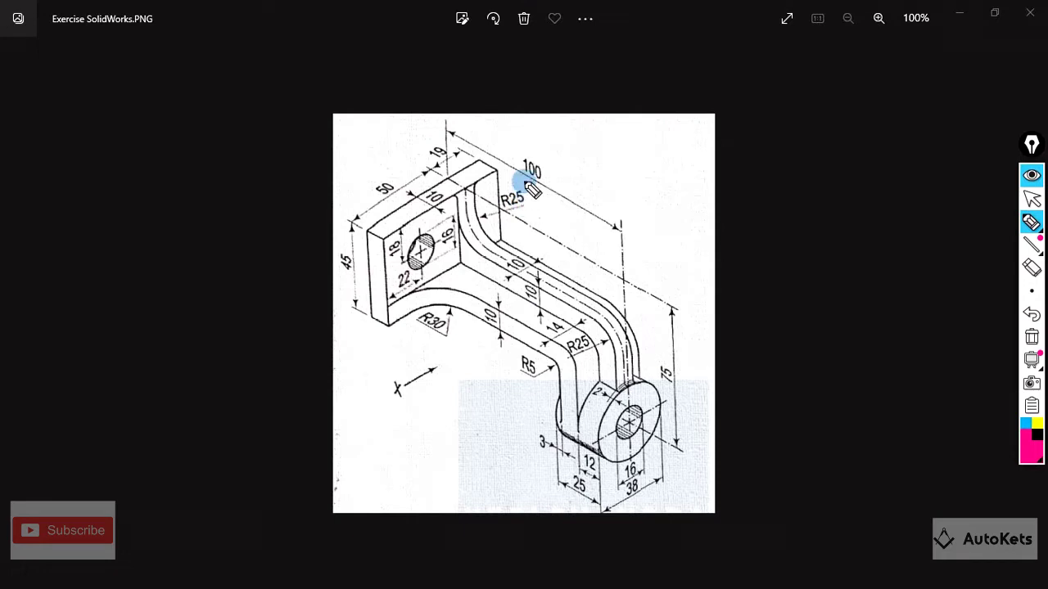
# Step: Note 98 beside the drawing's 100 length dimension, trace a vertical line up from the boss centre, and clear the marks
pyautogui.moveTo(569, 152); pyautogui.dragTo(567, 175)
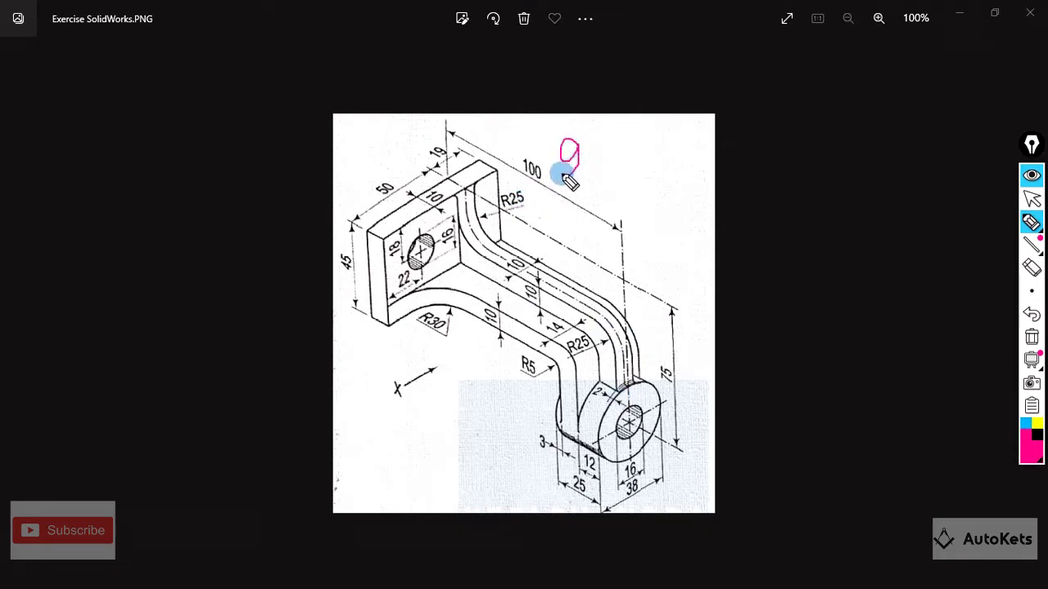
pyautogui.moveTo(613, 141)
pyautogui.mouseDown()
pyautogui.moveTo(597, 150)
pyautogui.moveTo(614, 146)
pyautogui.mouseUp()
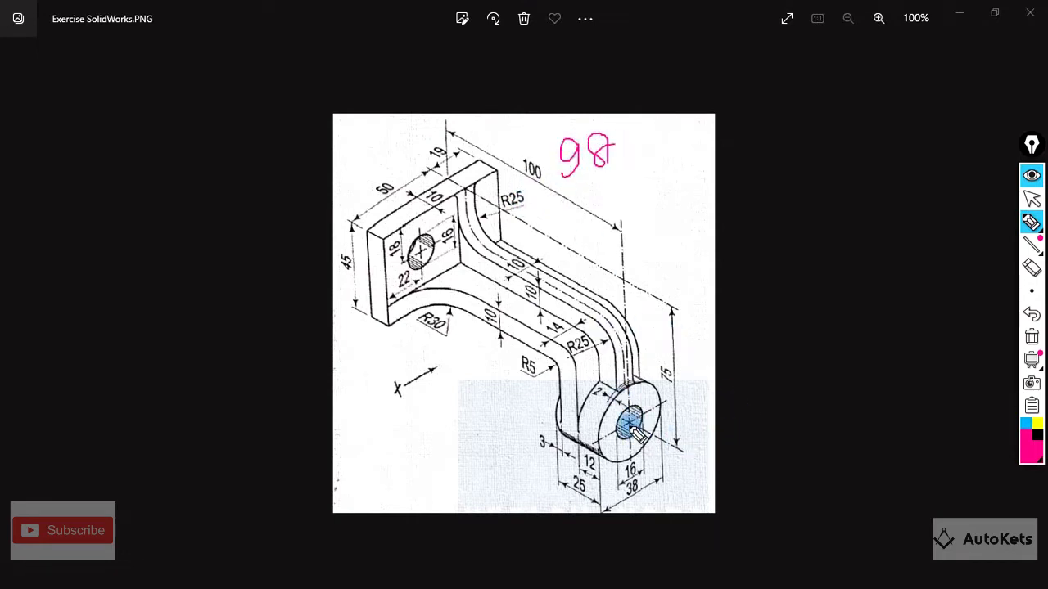
pyautogui.moveTo(630, 426); pyautogui.dragTo(630, 301)
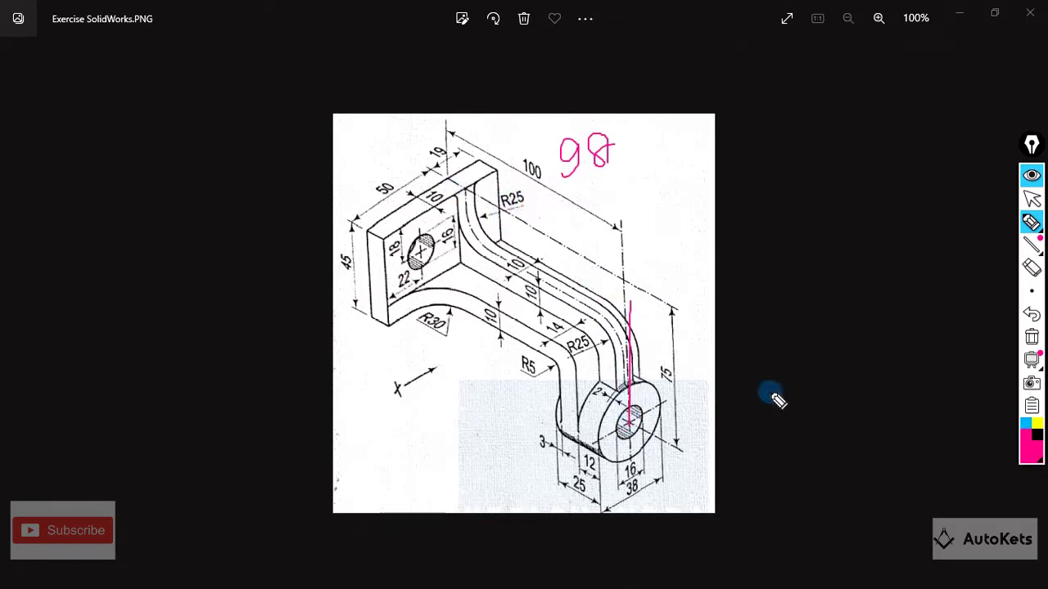
pyautogui.click(1032, 337)
pyautogui.click(1031, 175)
# Step: Switch to SOLIDWORKS and create a new part document
pyautogui.hotkey('alt', 'Tab')
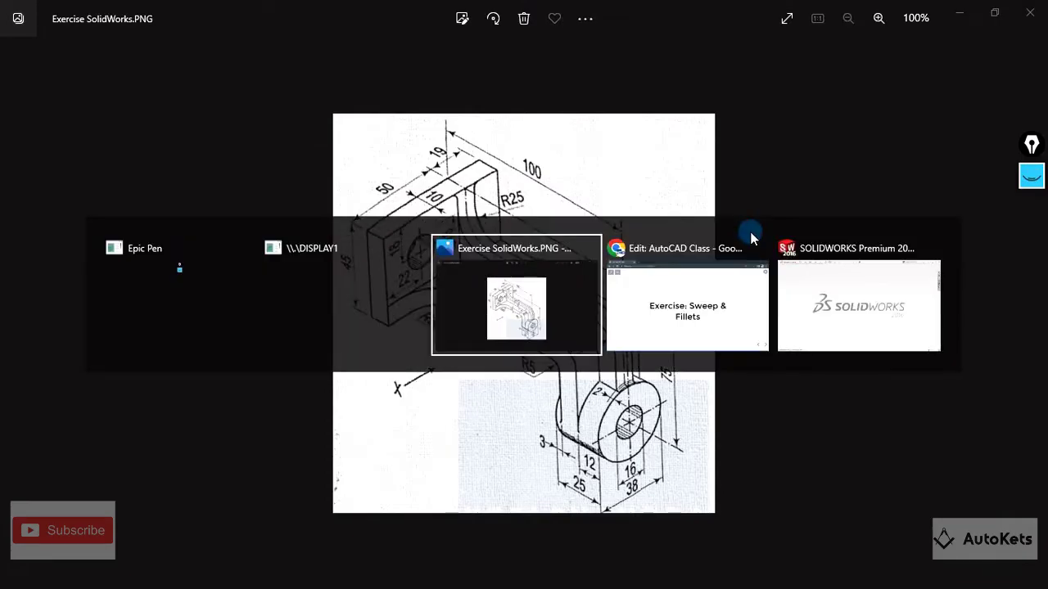
pyautogui.hotkey('alt', 'Tab')
pyautogui.hotkey('alt', 'Tab')
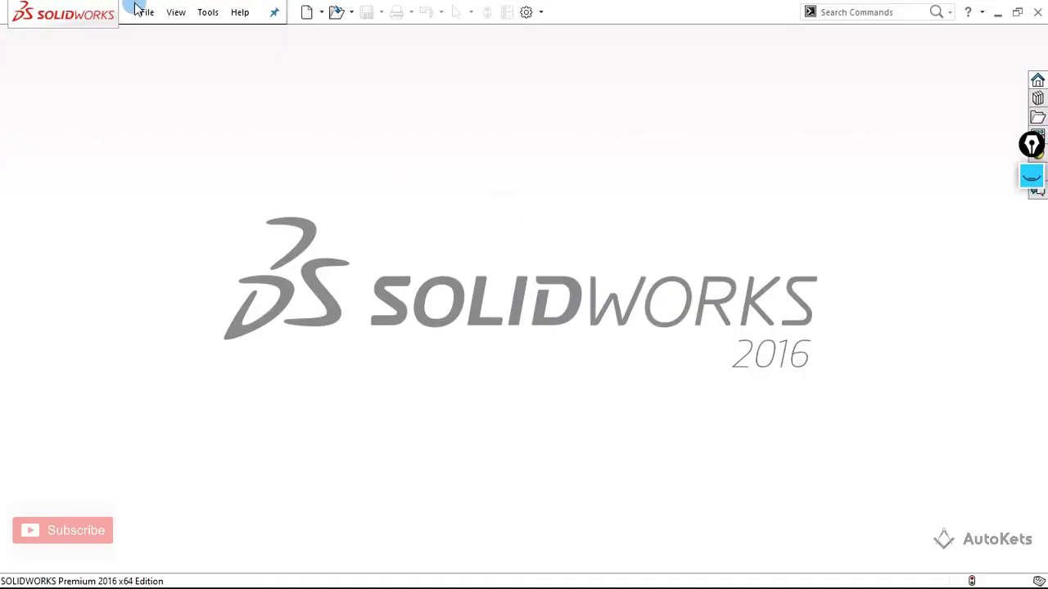
pyautogui.click(141, 12)
pyautogui.click(164, 35)
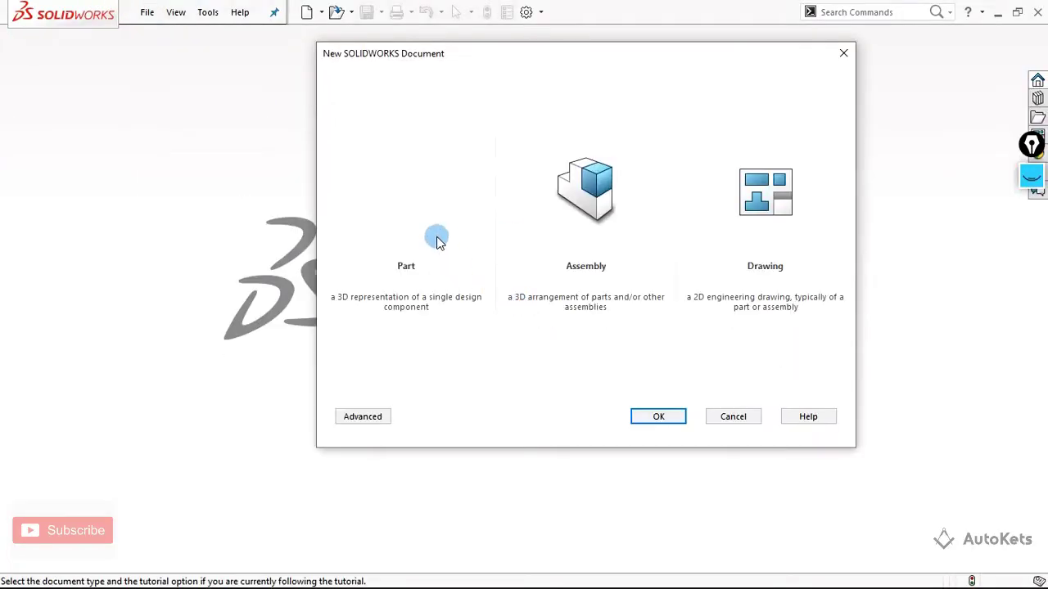
pyautogui.click(436, 238)
pyautogui.click(655, 417)
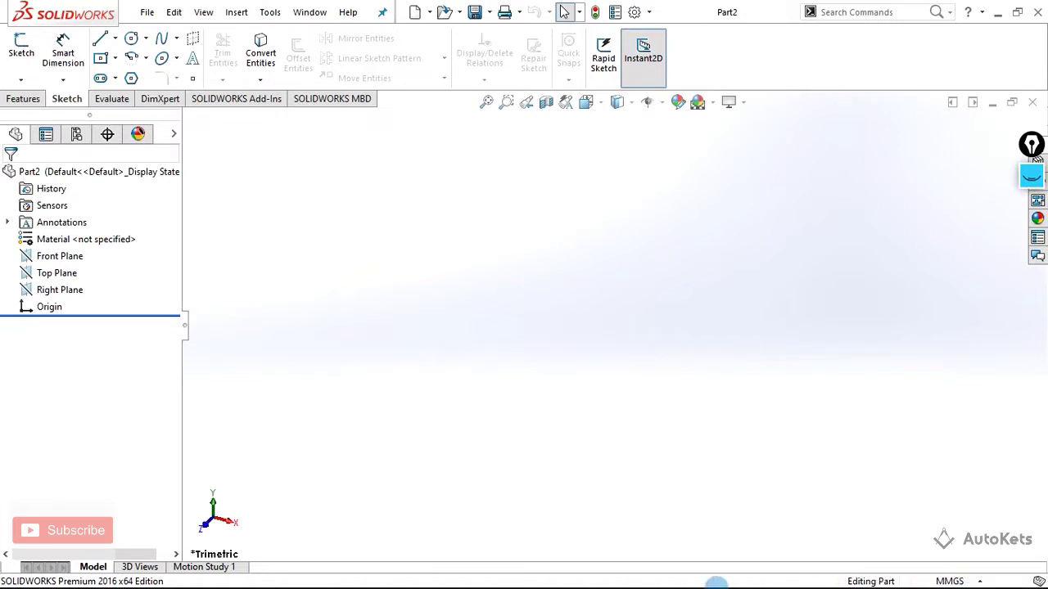
# Step: Start a sketch on the Right Plane and draw a center rectangle about 69 by 46 mm from the origin
pyautogui.click(19, 51)
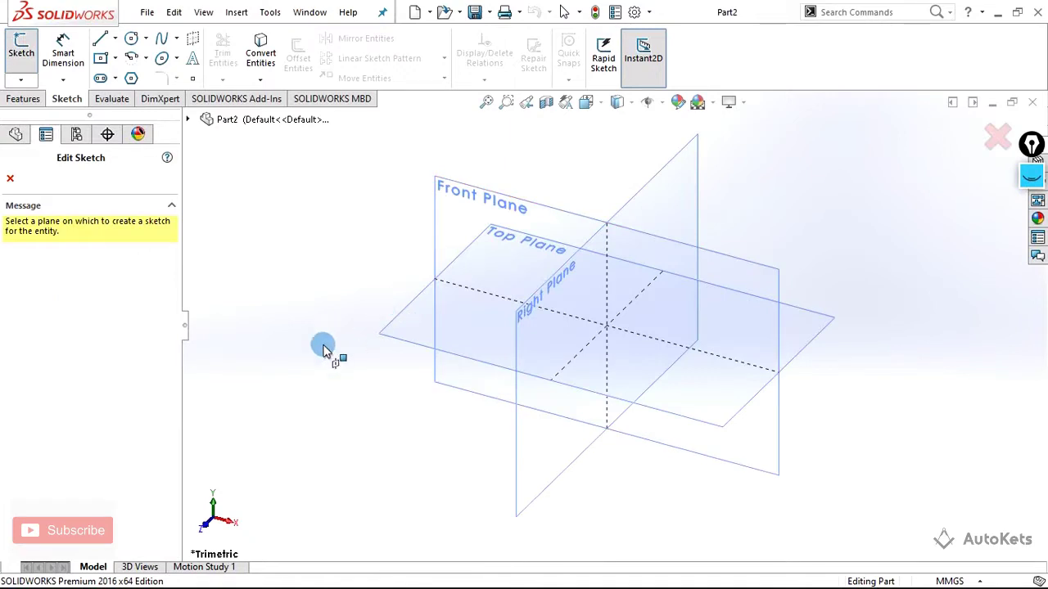
pyautogui.click(655, 197)
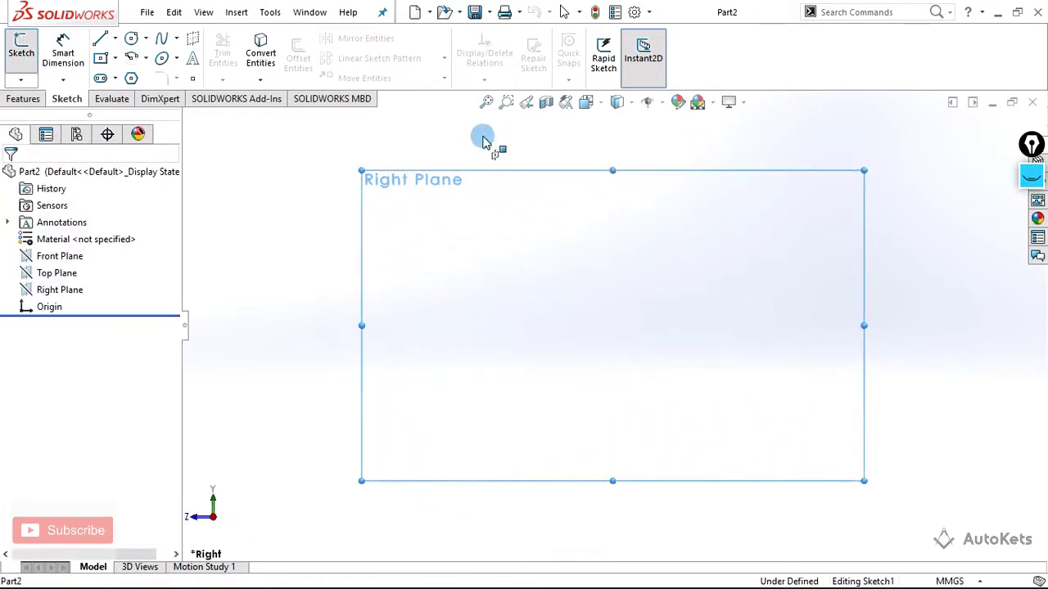
pyautogui.click(115, 60)
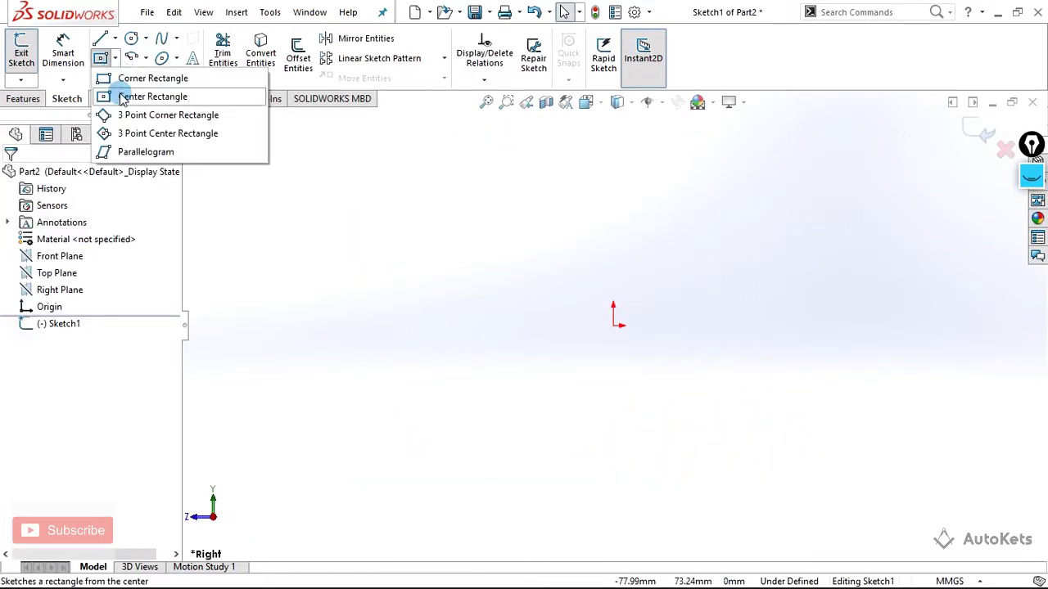
pyautogui.click(126, 99)
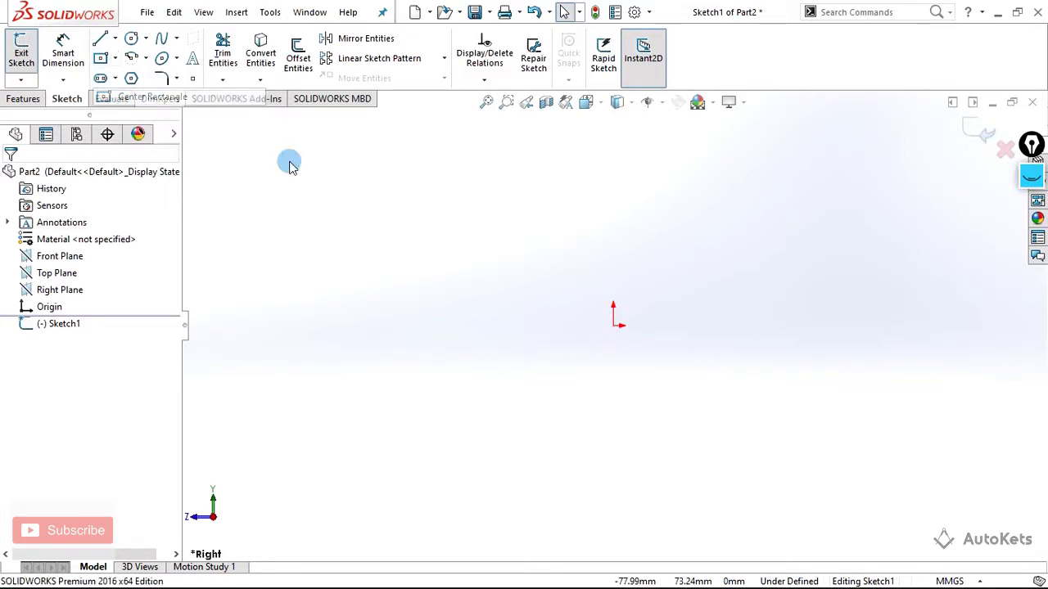
pyautogui.click(613, 326)
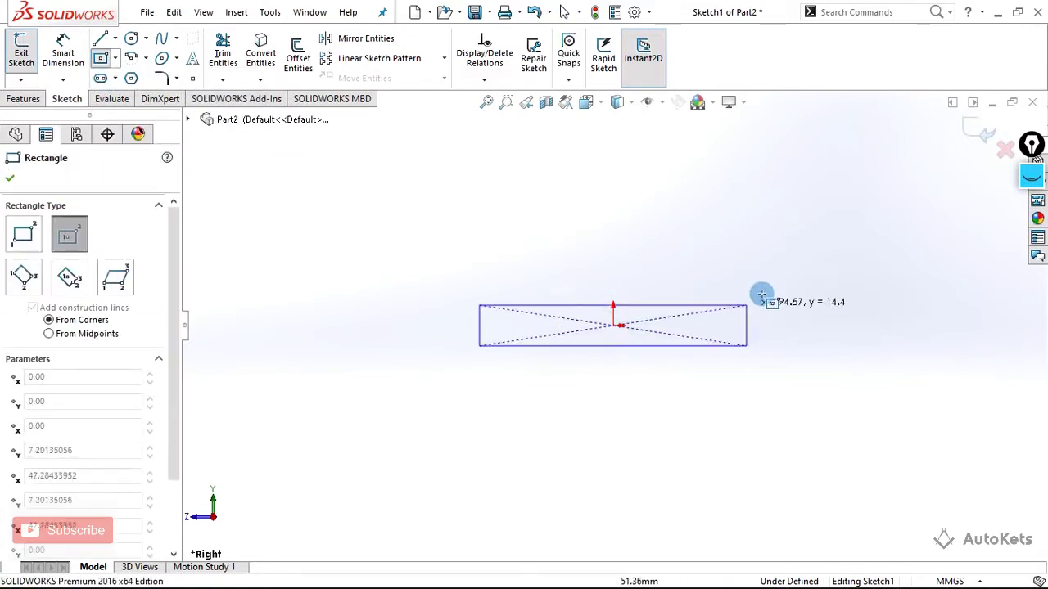
pyautogui.click(781, 214)
# Step: Dimension the rectangle to 69 mm wide and 45 mm high
pyautogui.click(63, 50)
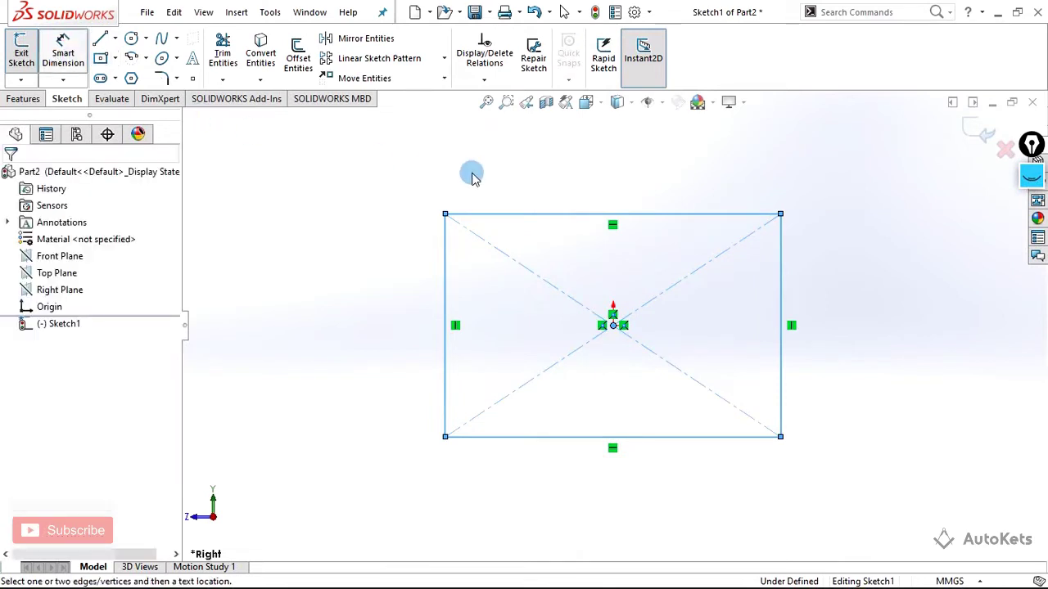
pyautogui.click(523, 216)
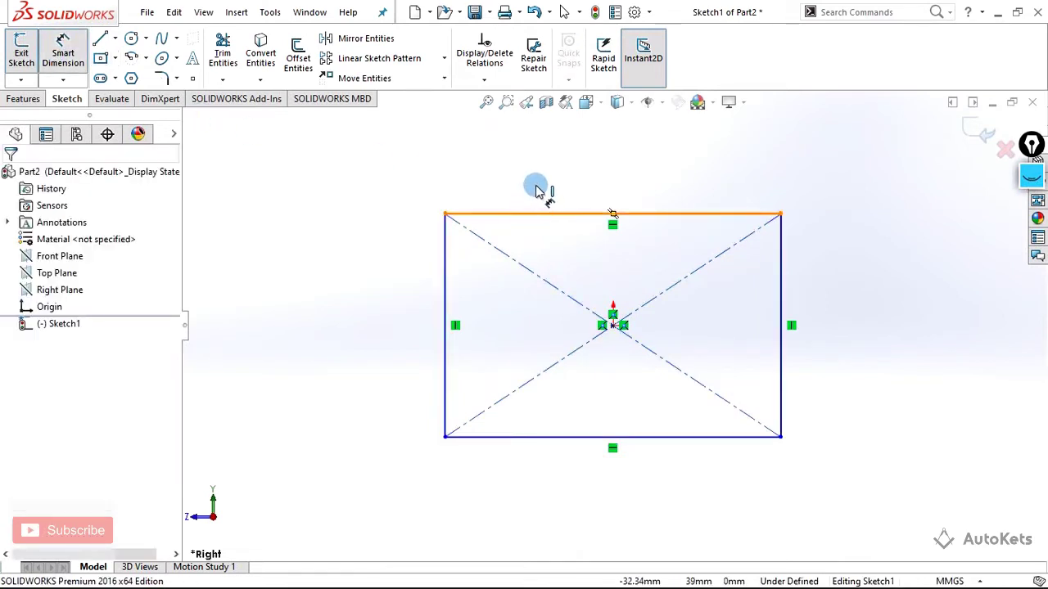
pyautogui.click(539, 182)
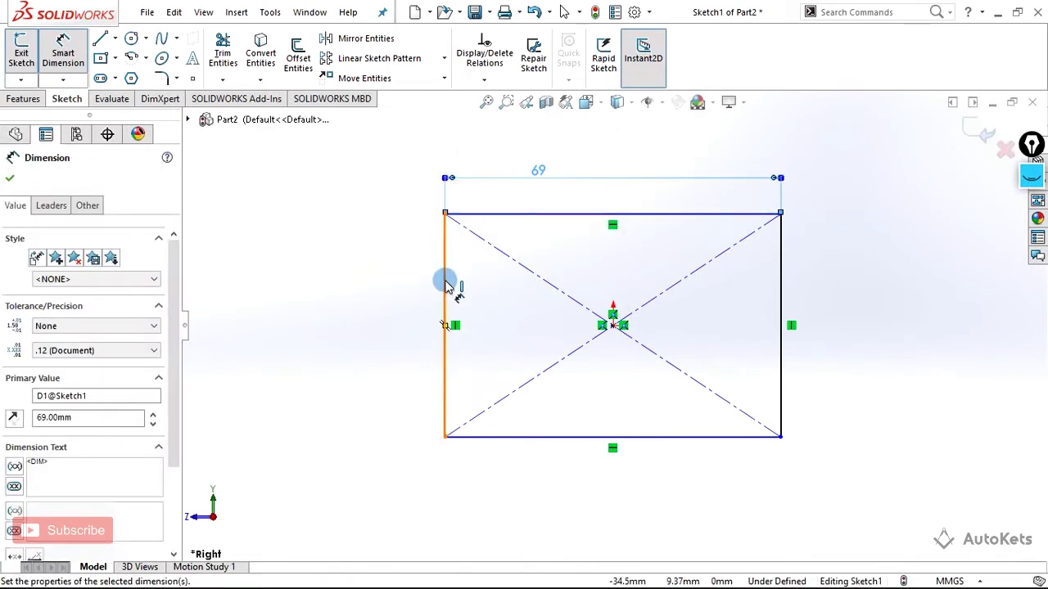
pyautogui.click(412, 293)
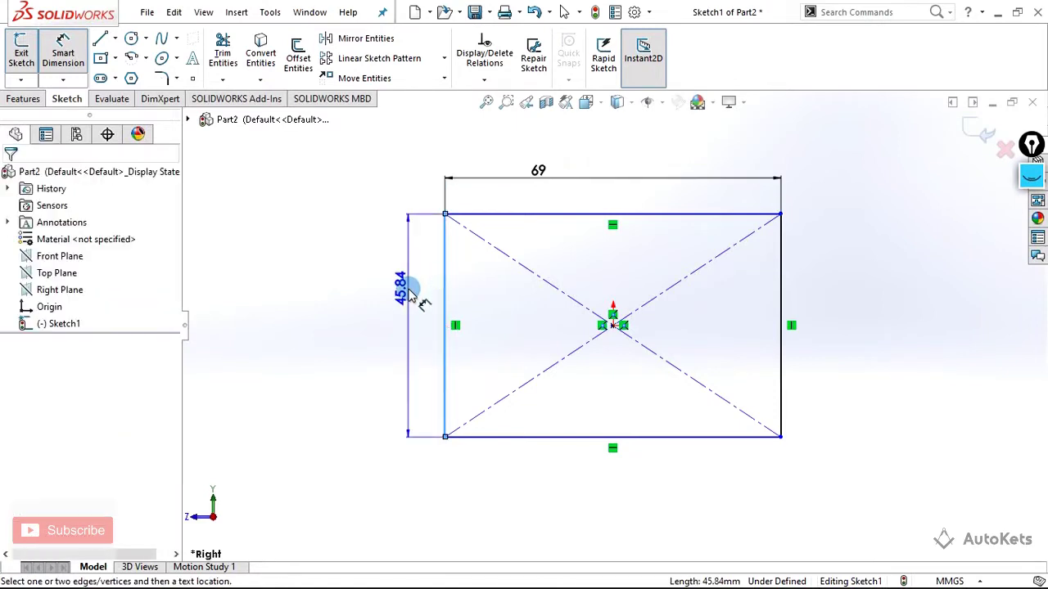
pyautogui.click(409, 293)
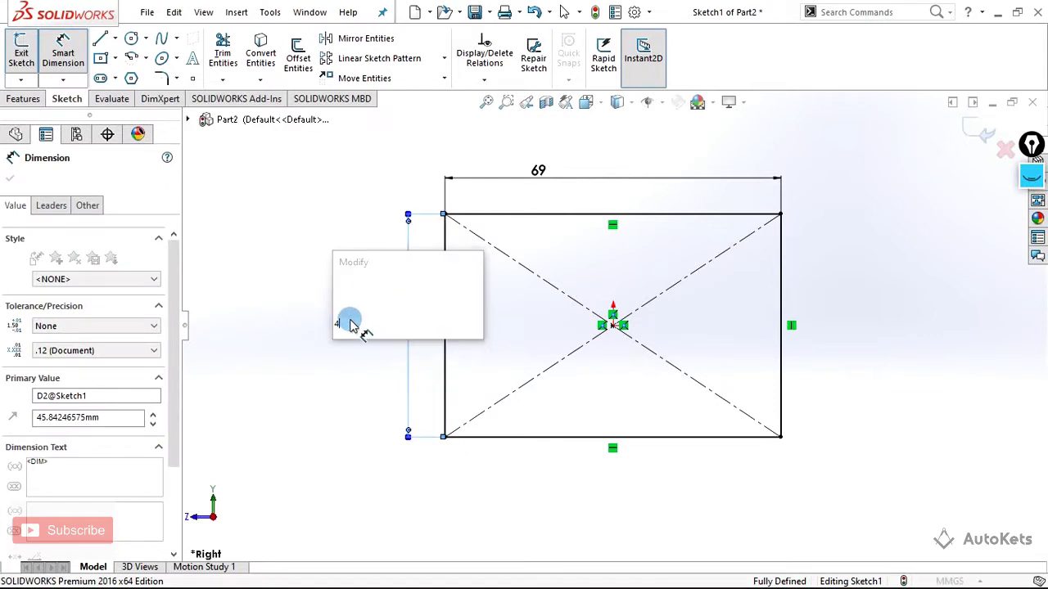
pyautogui.write('45')
pyautogui.press('Return')
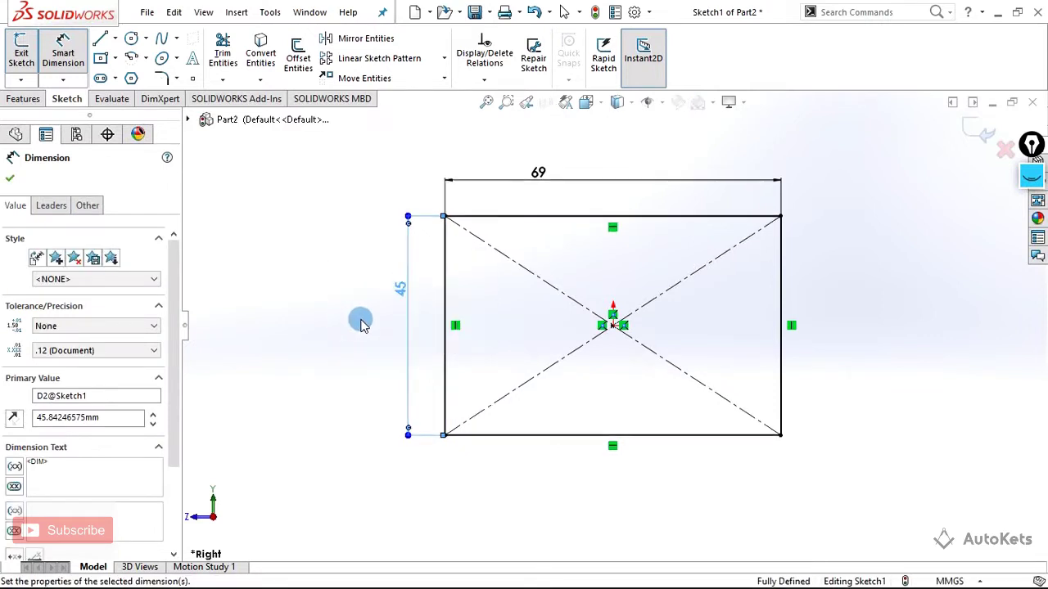
# Step: Exit the sketch and extrude the rectangle as a blind boss 10 mm deep
pyautogui.click(23, 70)
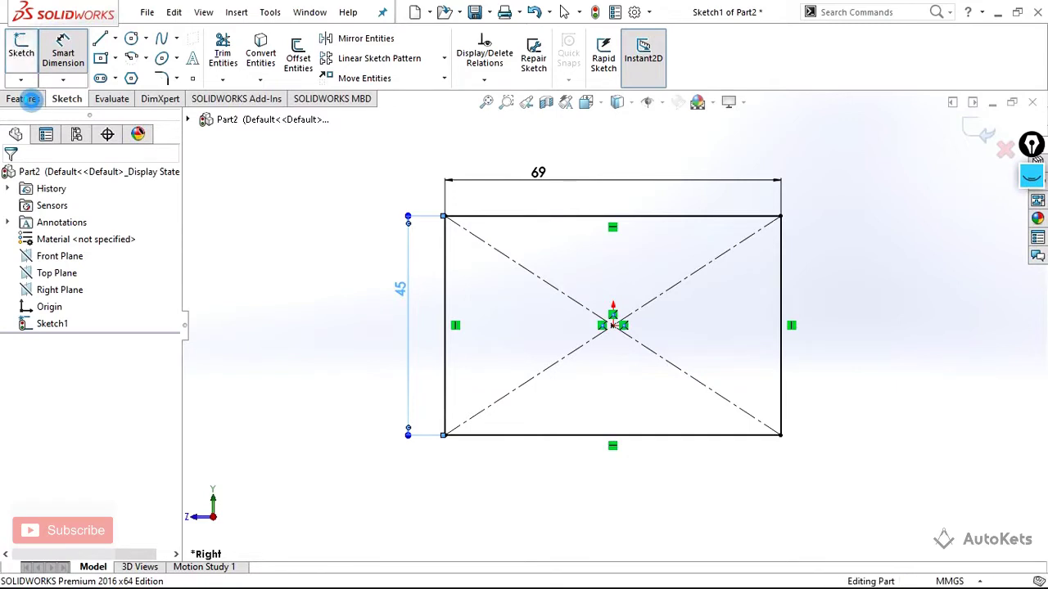
pyautogui.click(28, 99)
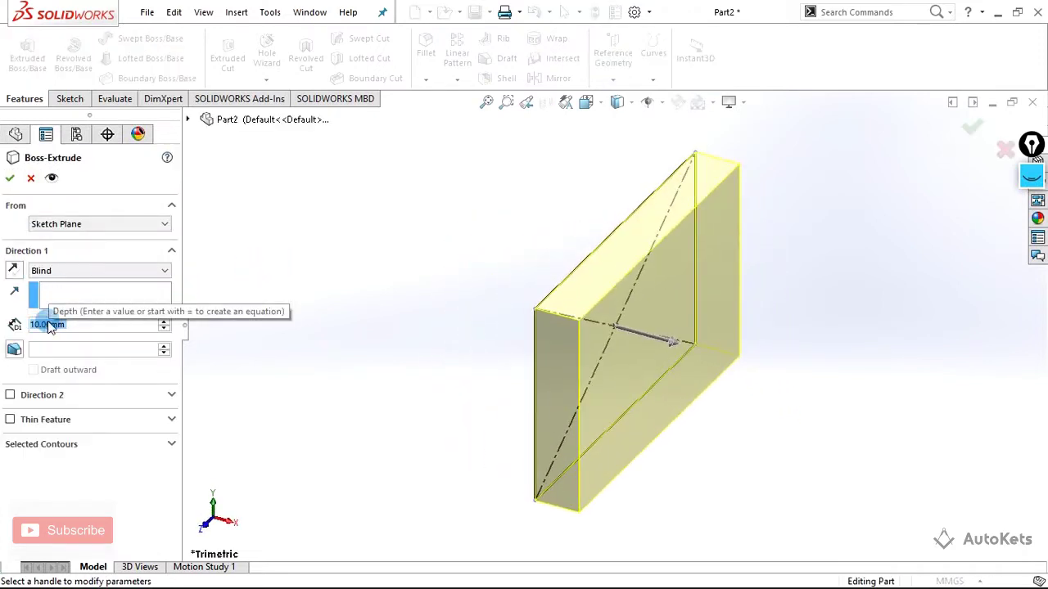
pyautogui.click(51, 324)
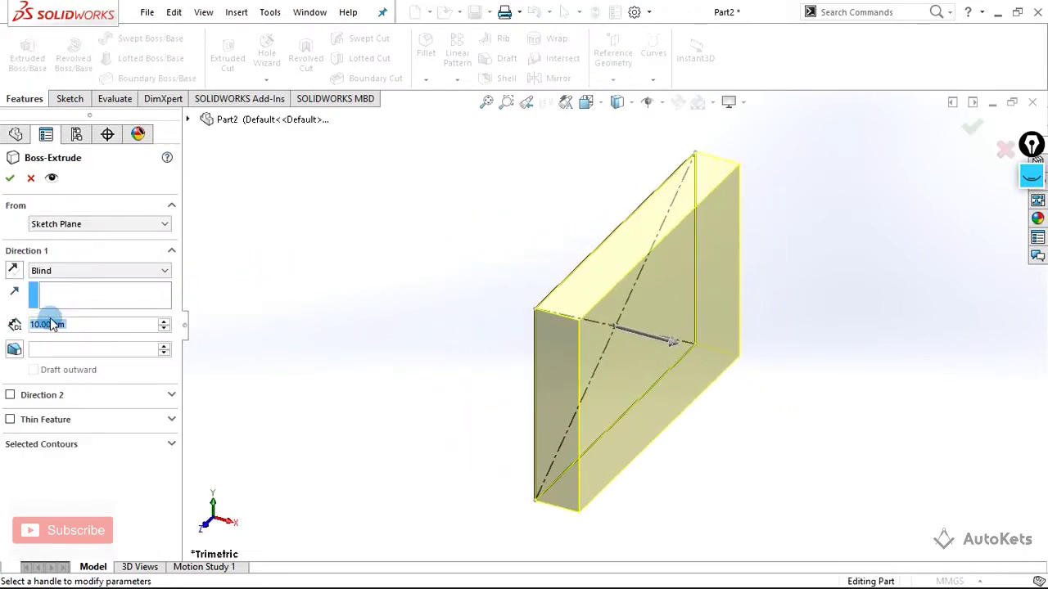
pyautogui.click(10, 178)
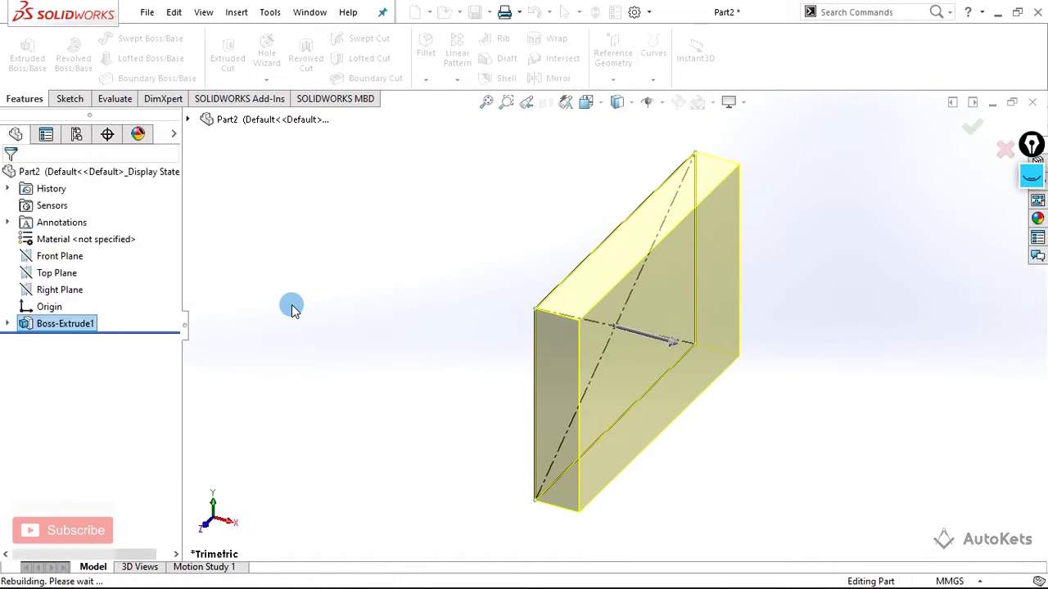
# Step: Mark the intended sweep path from the plate's lower corner and the Swept Boss/Base command with the pen, and clear the marks
pyautogui.moveTo(411, 335); pyautogui.dragTo(598, 443, button='middle')
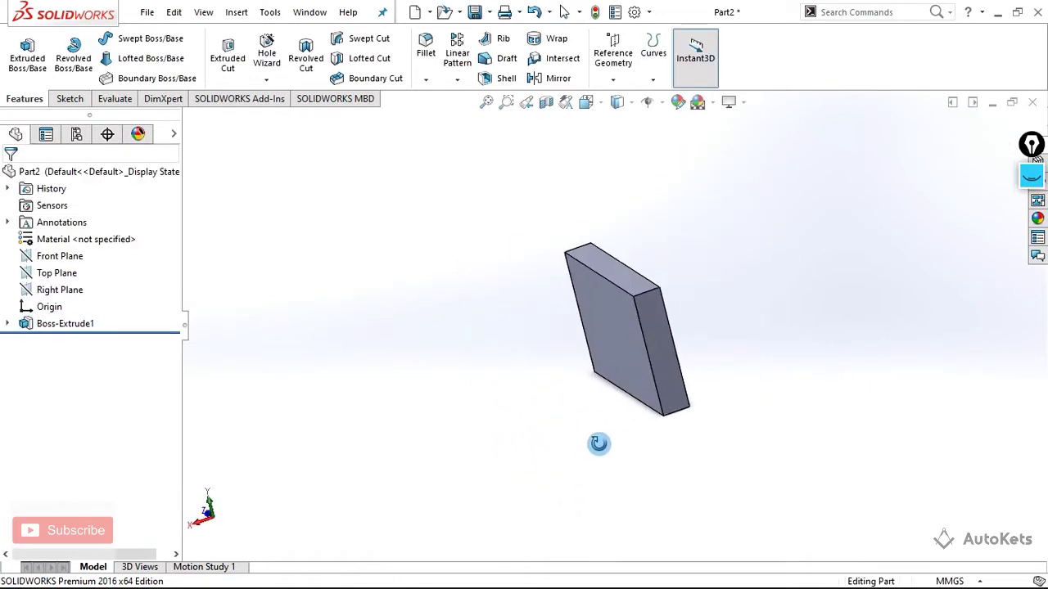
pyautogui.click(1032, 223)
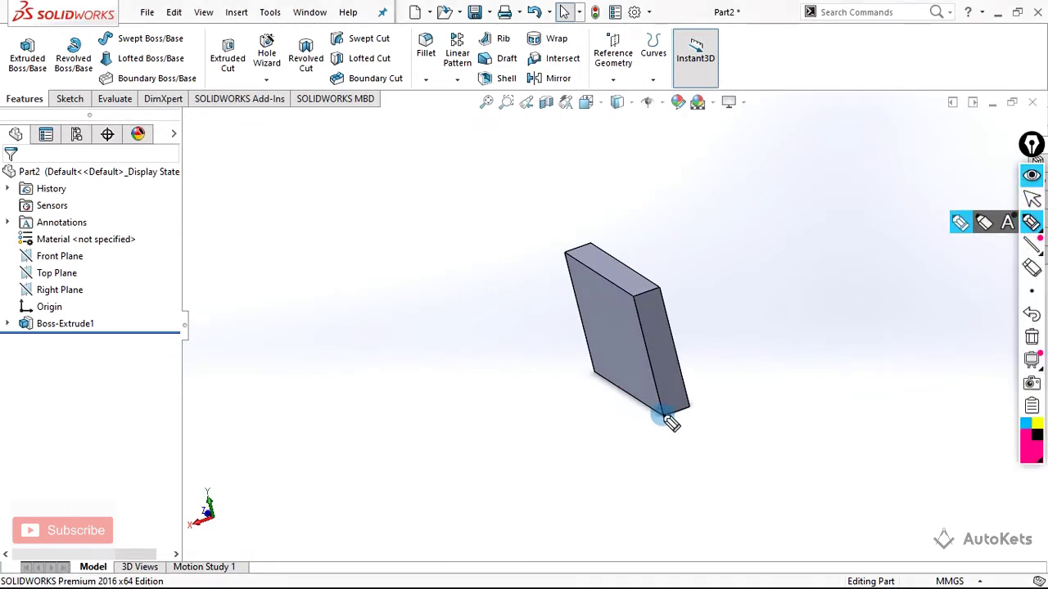
pyautogui.moveTo(663, 415)
pyautogui.mouseDown()
pyautogui.moveTo(482, 473)
pyautogui.moveTo(488, 516)
pyautogui.mouseUp()
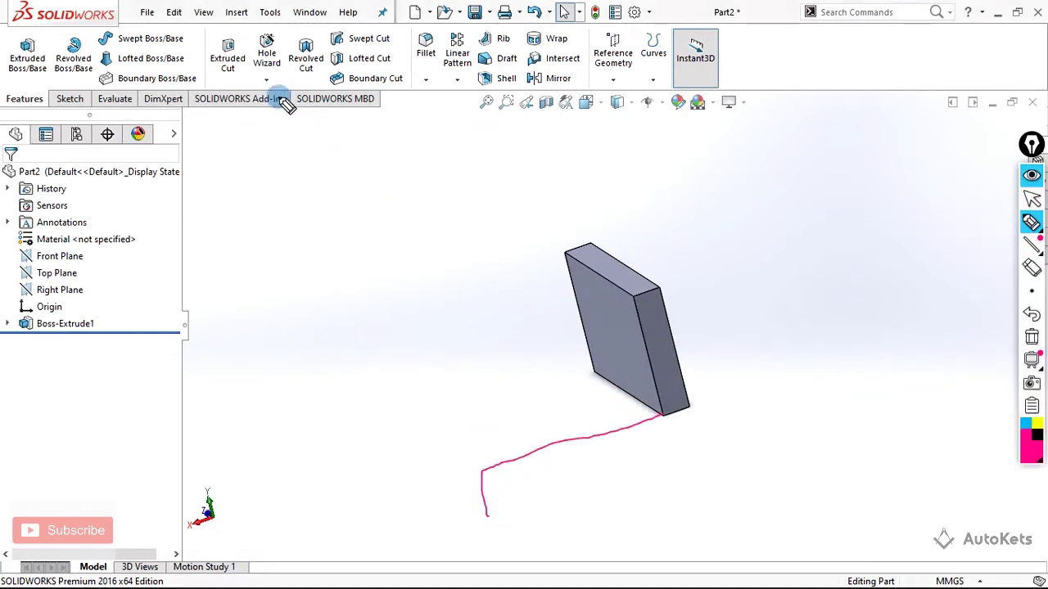
pyautogui.moveTo(128, 49); pyautogui.dragTo(234, 11)
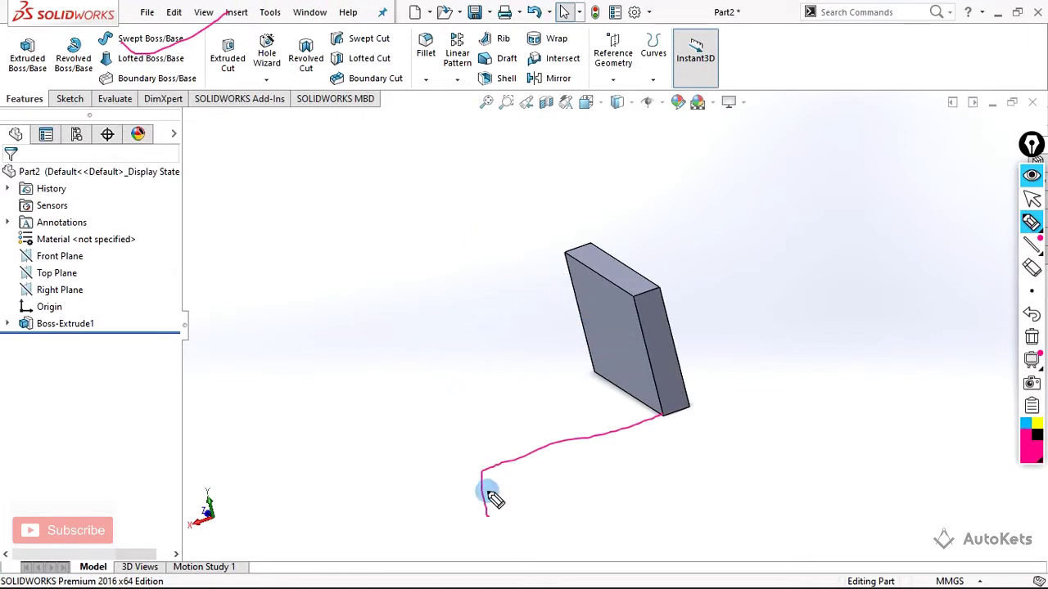
pyautogui.click(1032, 348)
pyautogui.click(503, 391)
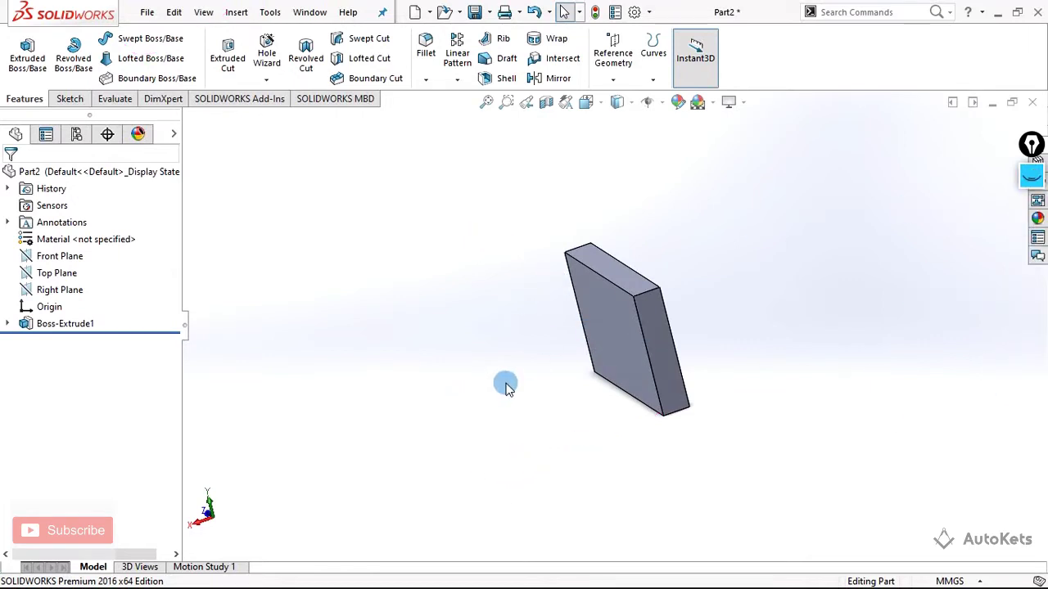
# Step: Check the exercise drawing, start a sketch on the plate's narrow end face, and view that face head-on
pyautogui.scroll(-2, 720, 479)
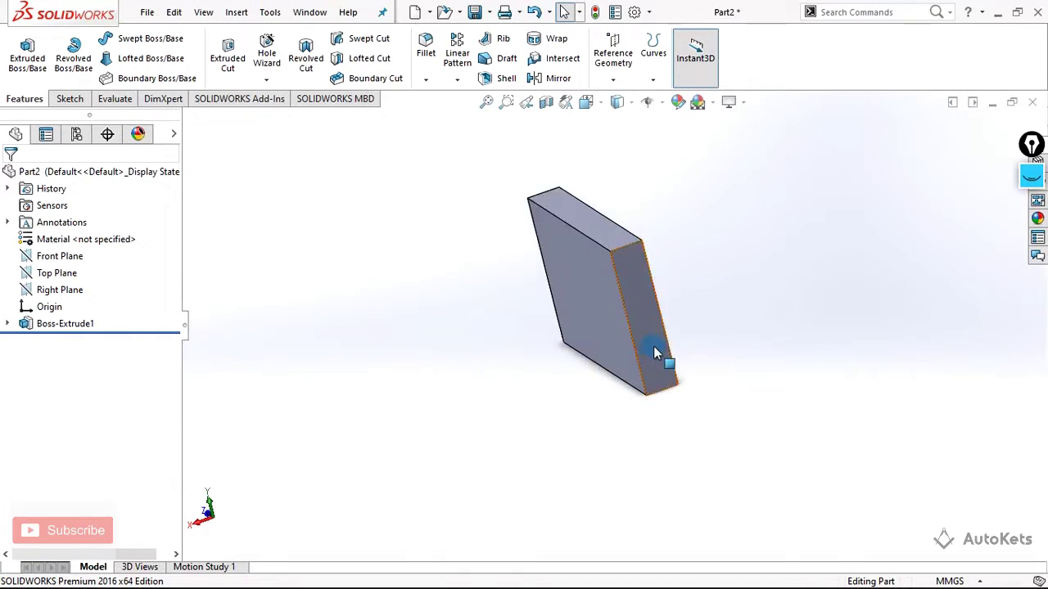
pyautogui.moveTo(654, 353); pyautogui.dragTo(686, 346, button='middle')
pyautogui.click(637, 330)
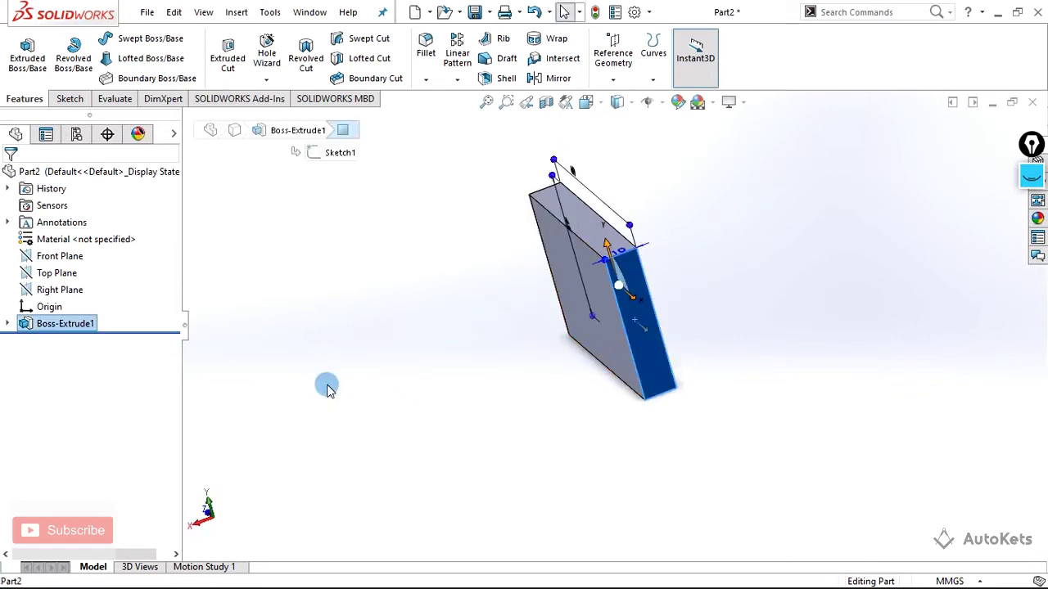
pyautogui.hotkey('alt', 'Tab')
pyautogui.hotkey('alt', 'Tab')
pyautogui.hotkey('alt', 'Tab')
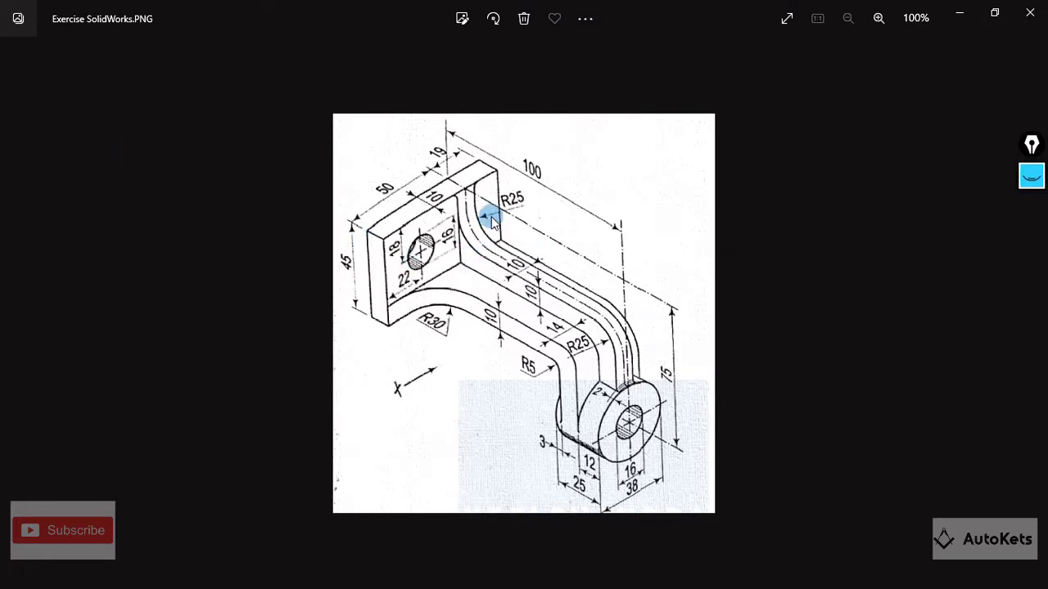
pyautogui.hotkey('alt', 'Tab')
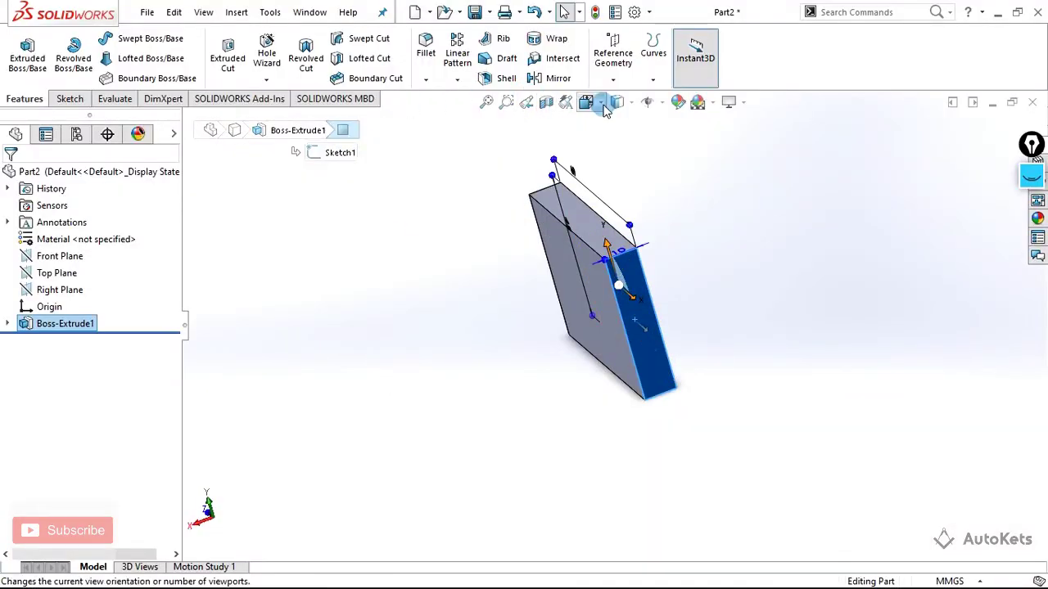
pyautogui.click(70, 98)
pyautogui.click(21, 53)
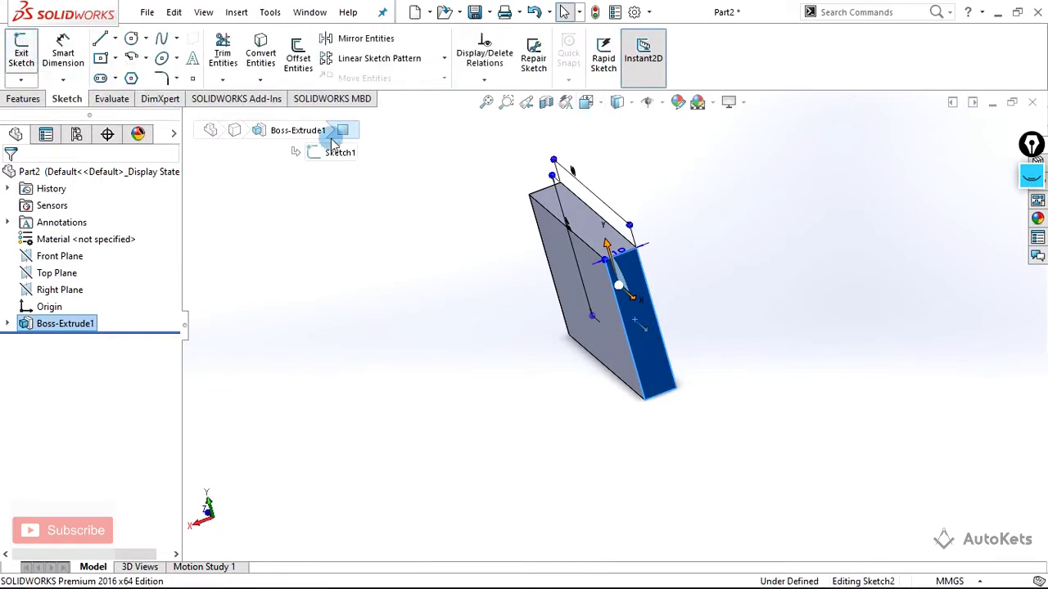
pyautogui.click(586, 102)
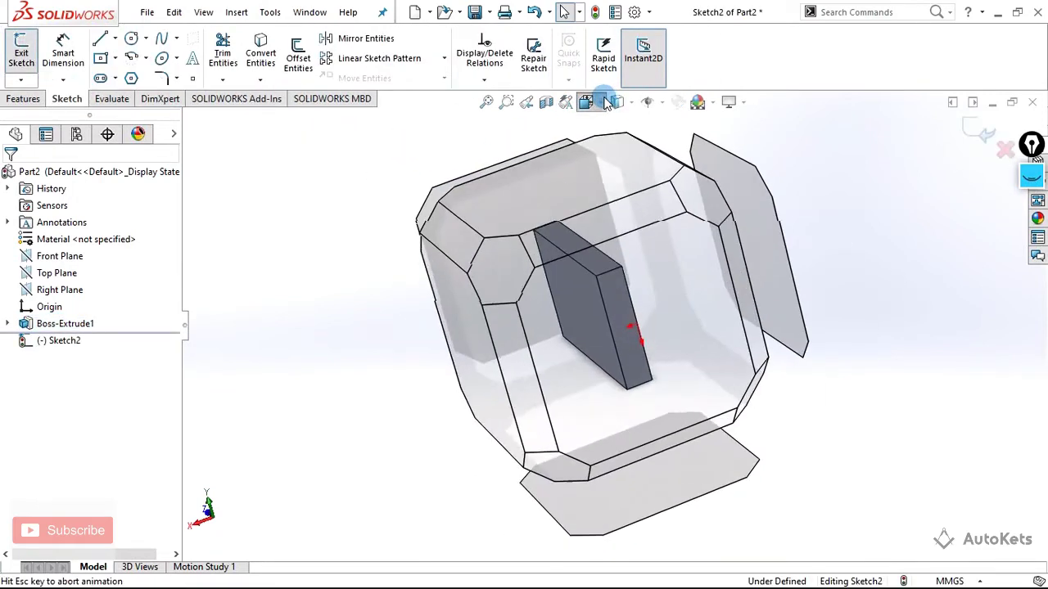
pyautogui.click(674, 187)
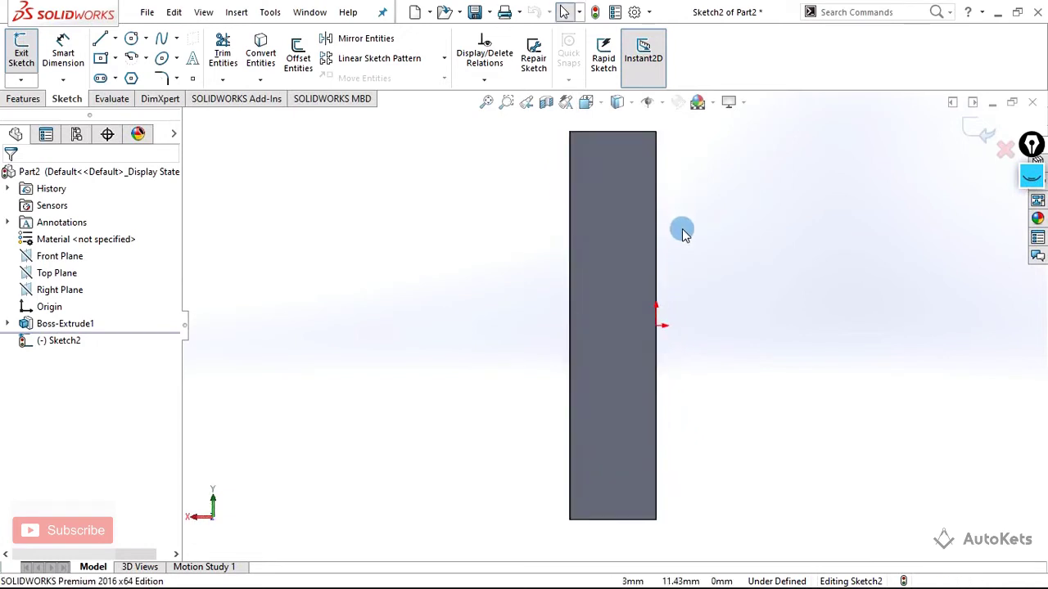
# Step: Draw a horizontal line about 55 mm long outward from the plate's lower front corner and a vertical line about 33 mm down from its end
pyautogui.scroll(4, 643, 319)
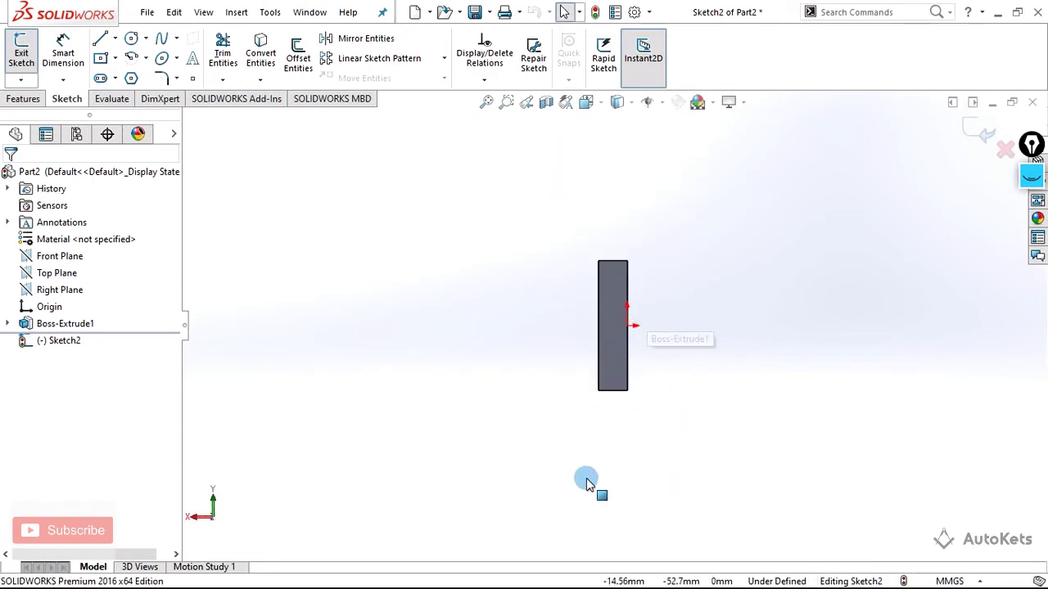
pyautogui.click(100, 38)
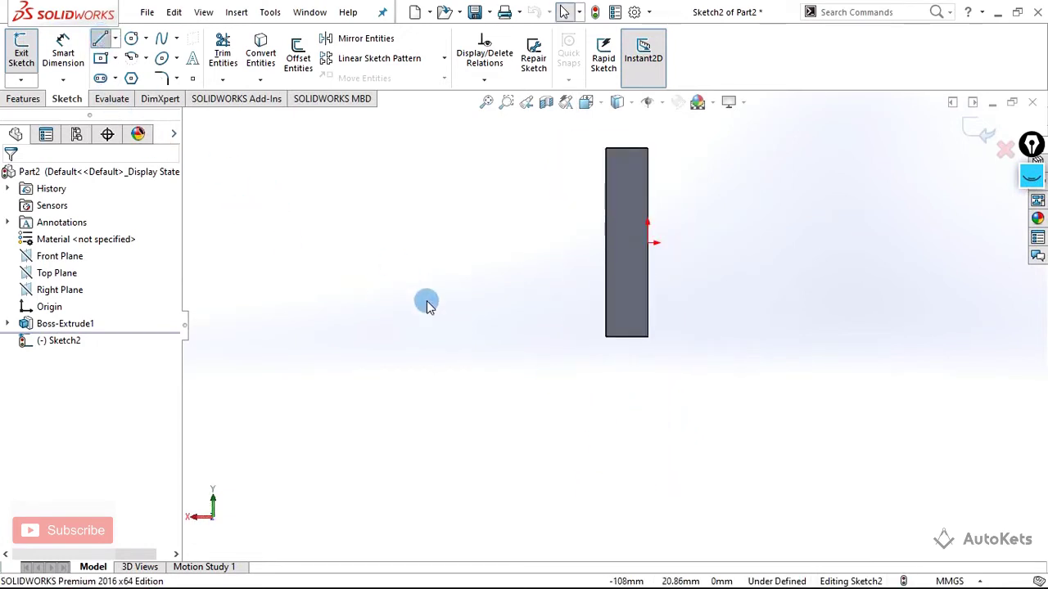
pyautogui.click(605, 336)
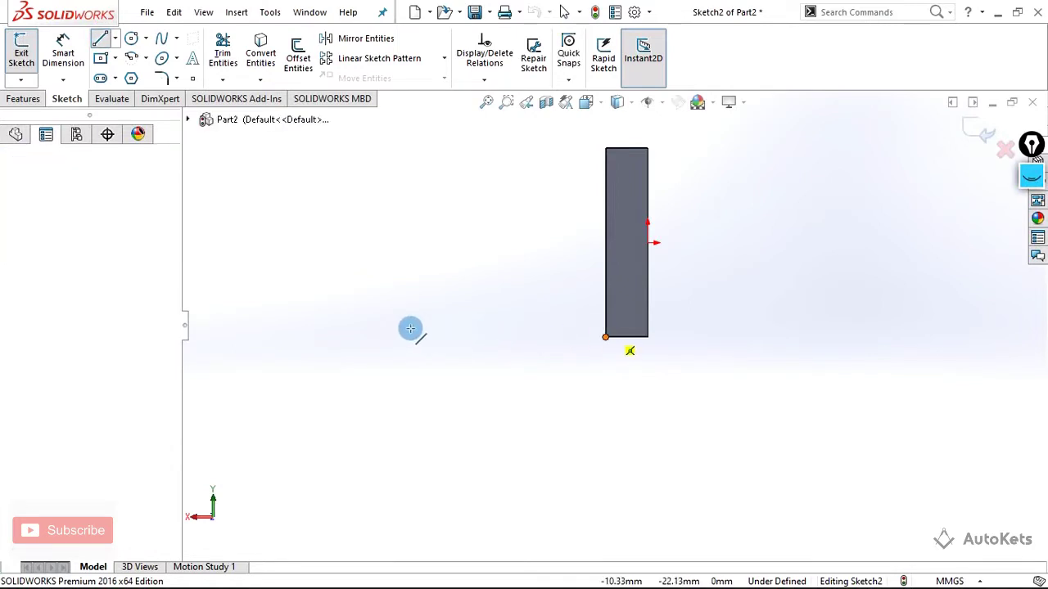
pyautogui.click(373, 335)
pyautogui.click(373, 335)
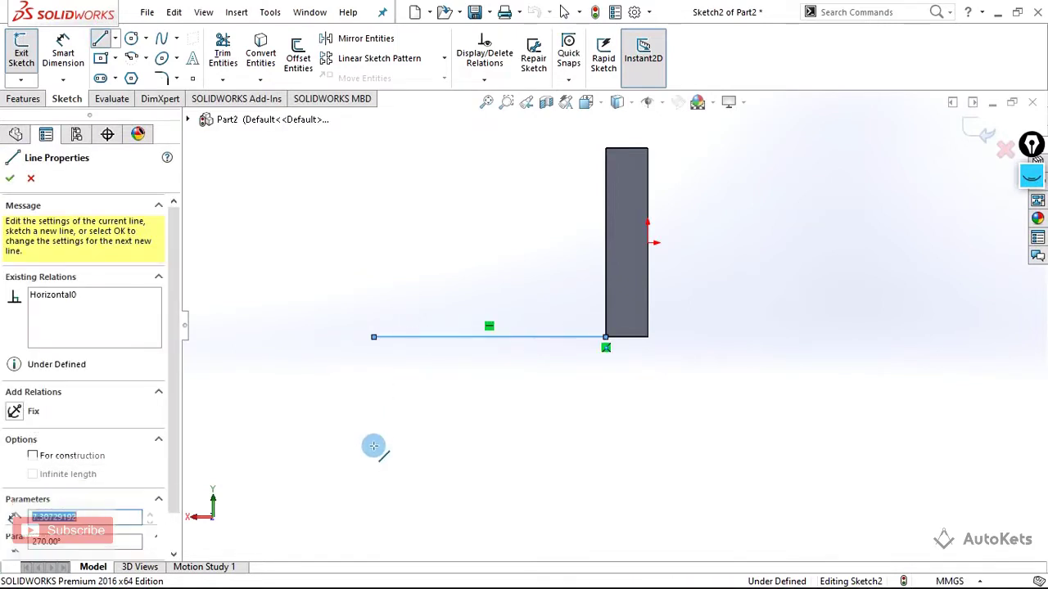
pyautogui.click(374, 476)
pyautogui.press('Escape')
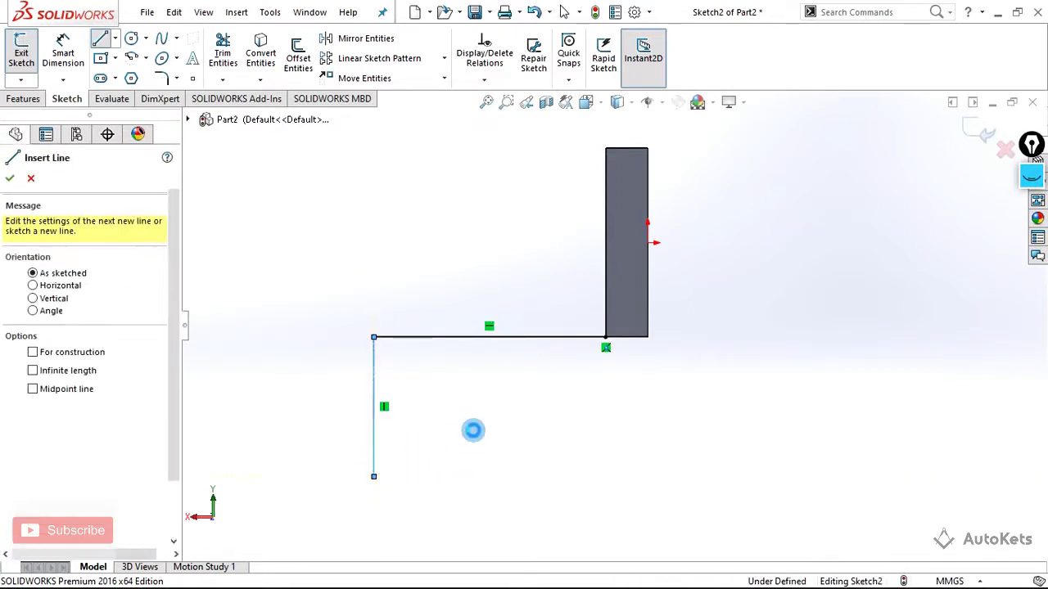
pyautogui.press('Escape')
# Step: Dimension the horizontal distance from the plate's lower back corner to the bend of the path as 98 mm, consulting the exercise drawing
pyautogui.click(65, 53)
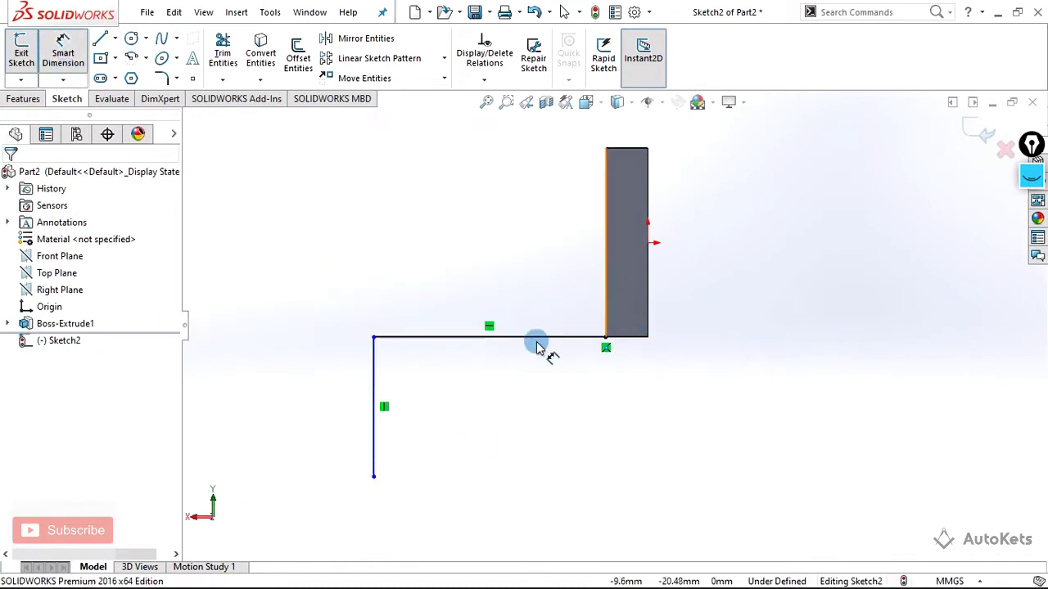
pyautogui.click(648, 338)
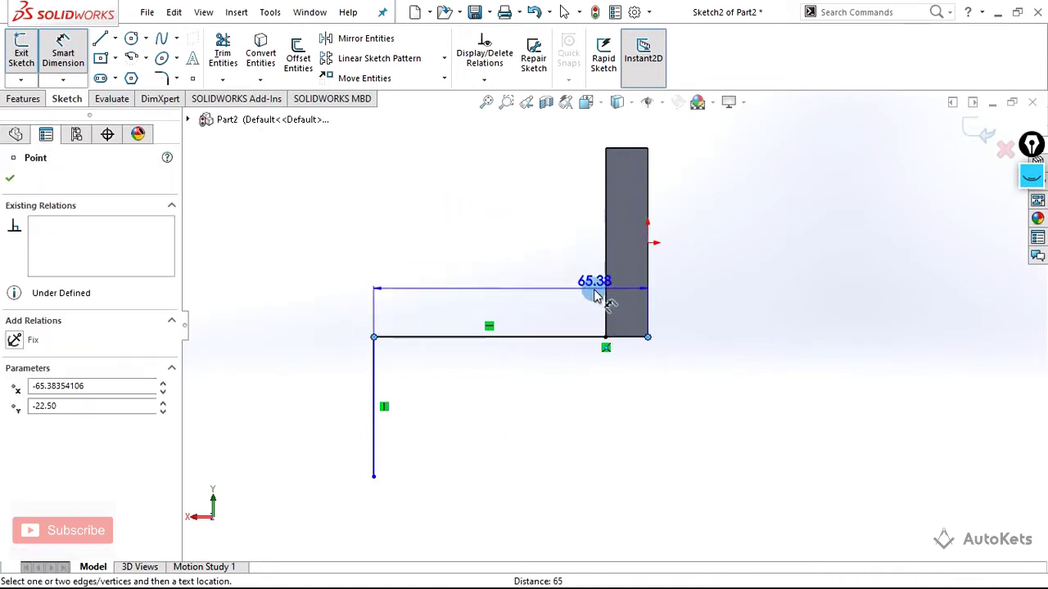
pyautogui.click(496, 128)
pyautogui.hotkey('alt', 'Tab')
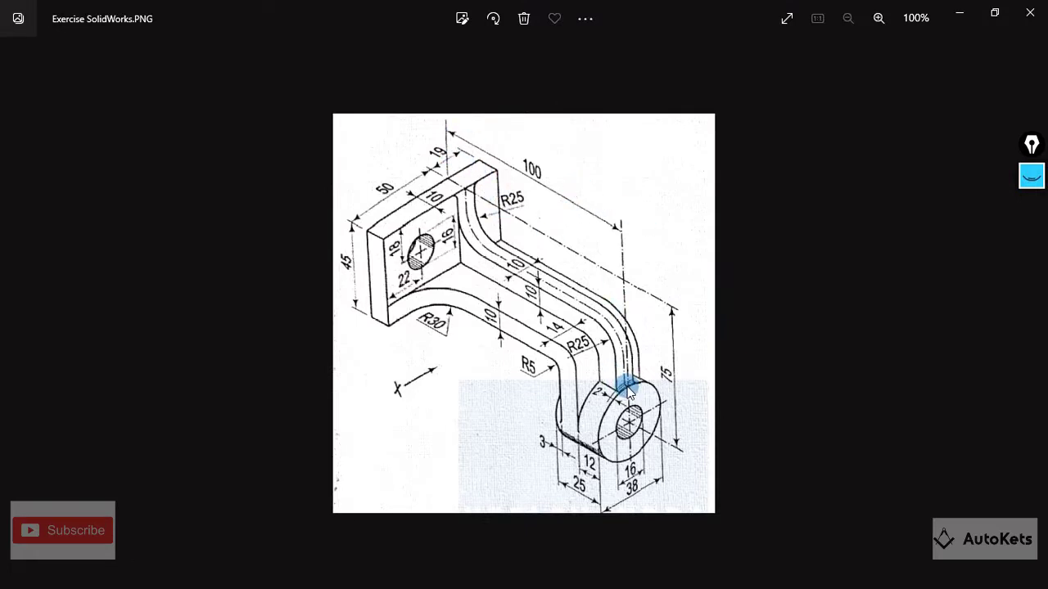
pyautogui.hotkey('alt', 'Tab')
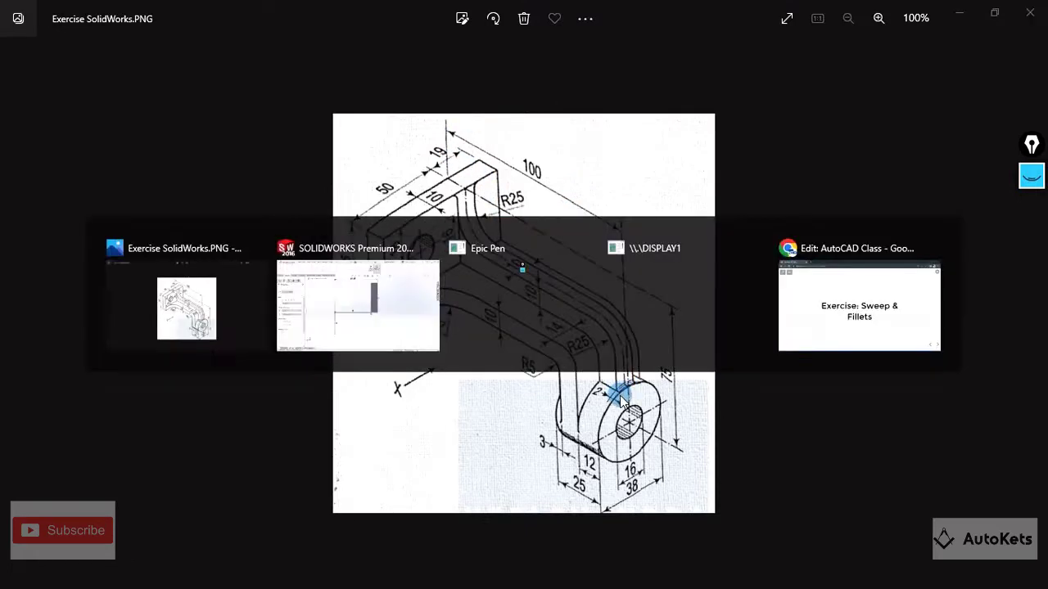
pyautogui.write('98')
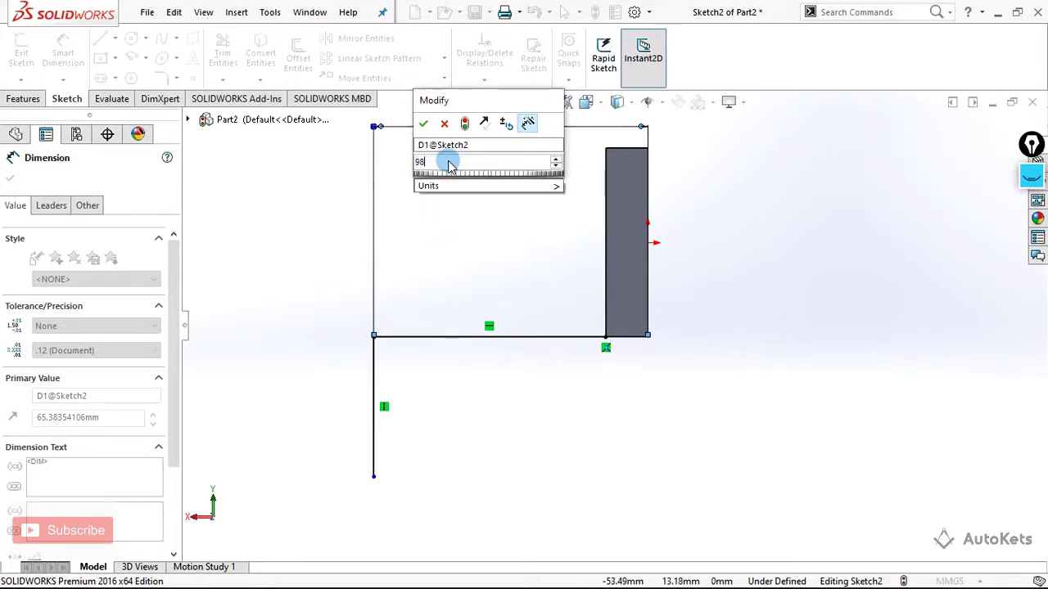
pyautogui.click(425, 123)
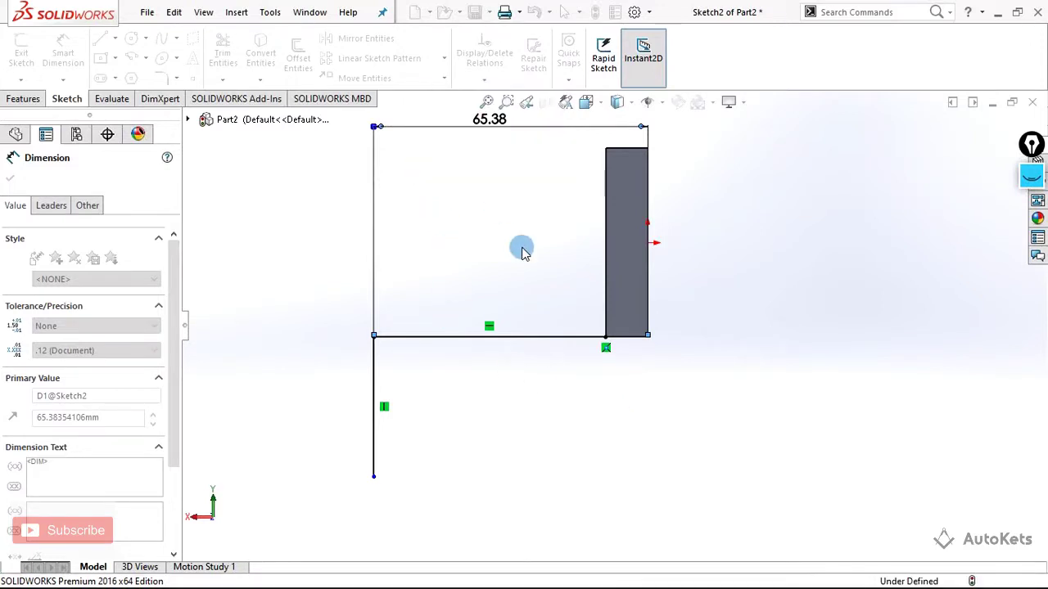
pyautogui.click(519, 248)
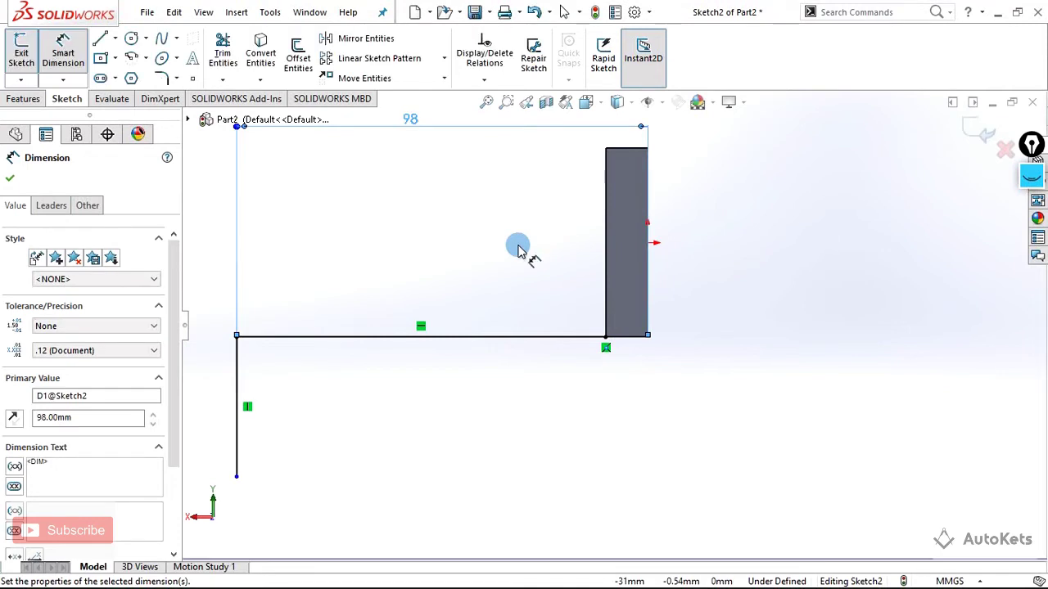
# Step: Consult the exercise drawing and dimension the vertical distance from the plate's upper front corner to the path's lower end as 75 mm
pyautogui.hotkey('alt', 'Tab')
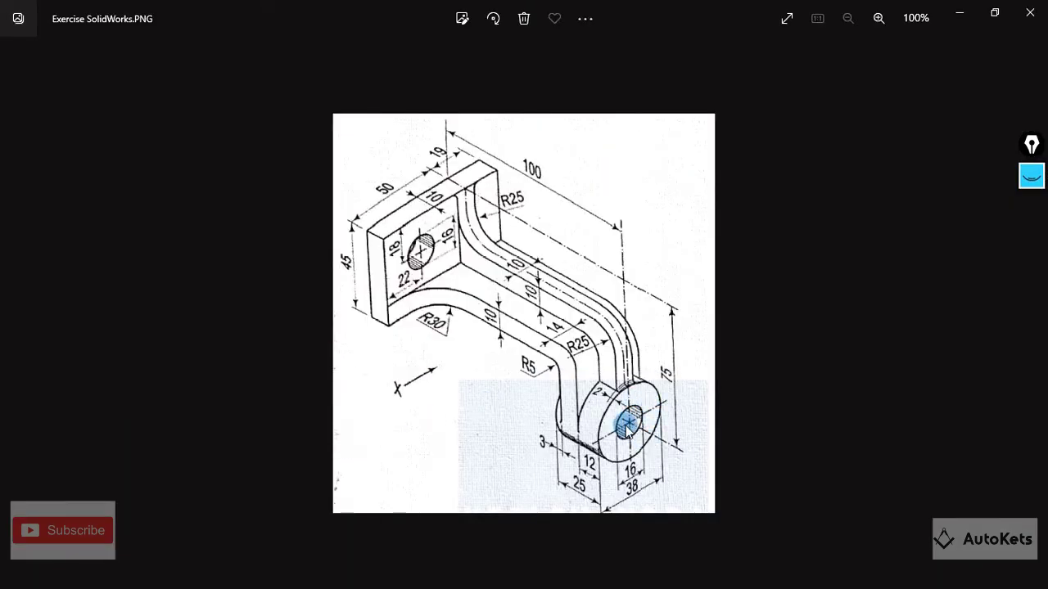
pyautogui.hotkey('alt', 'Tab')
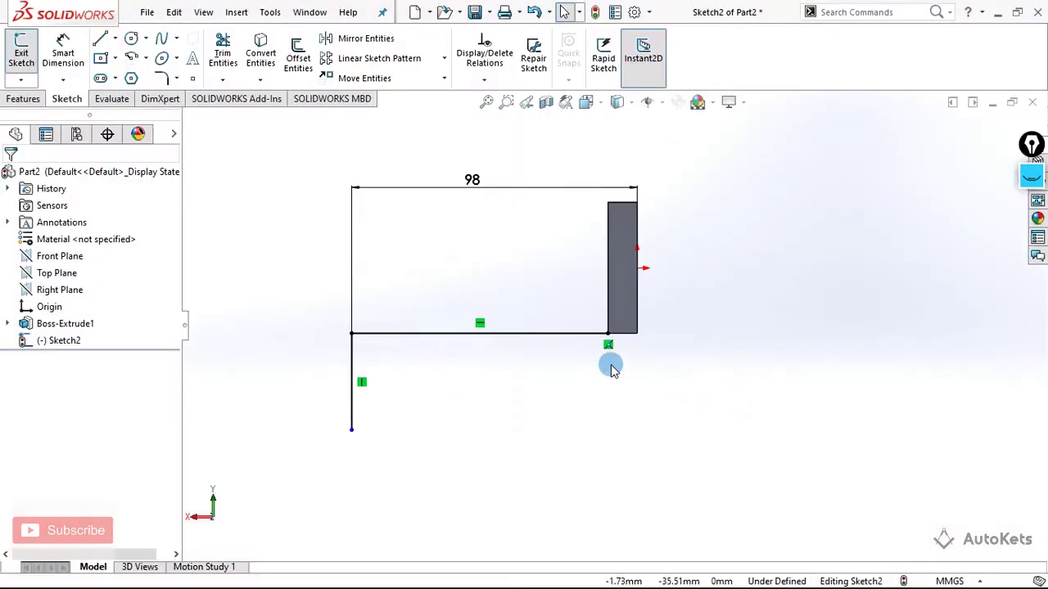
pyautogui.click(63, 54)
pyautogui.click(351, 430)
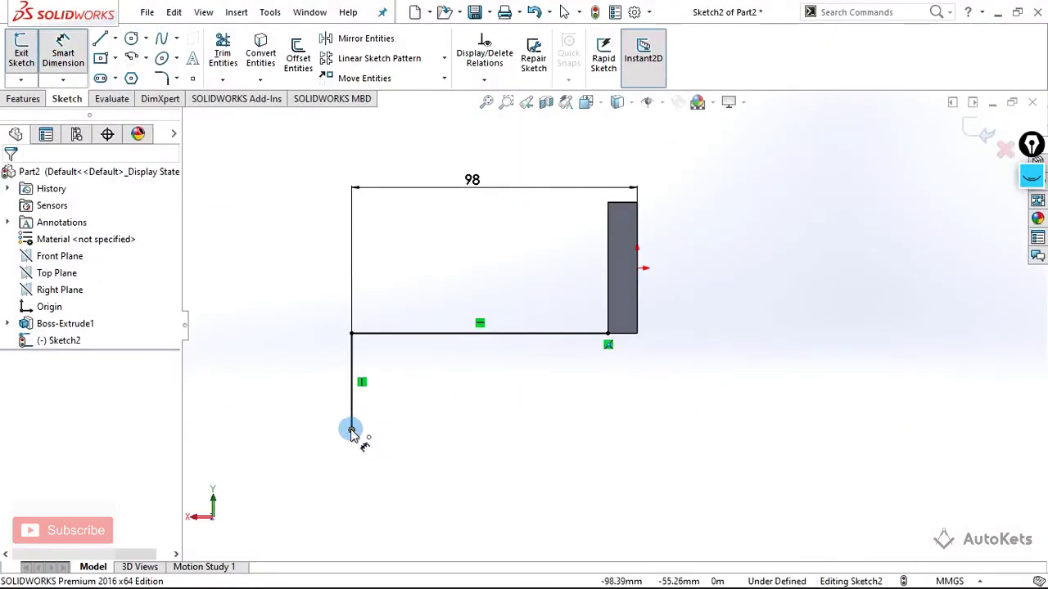
pyautogui.click(607, 202)
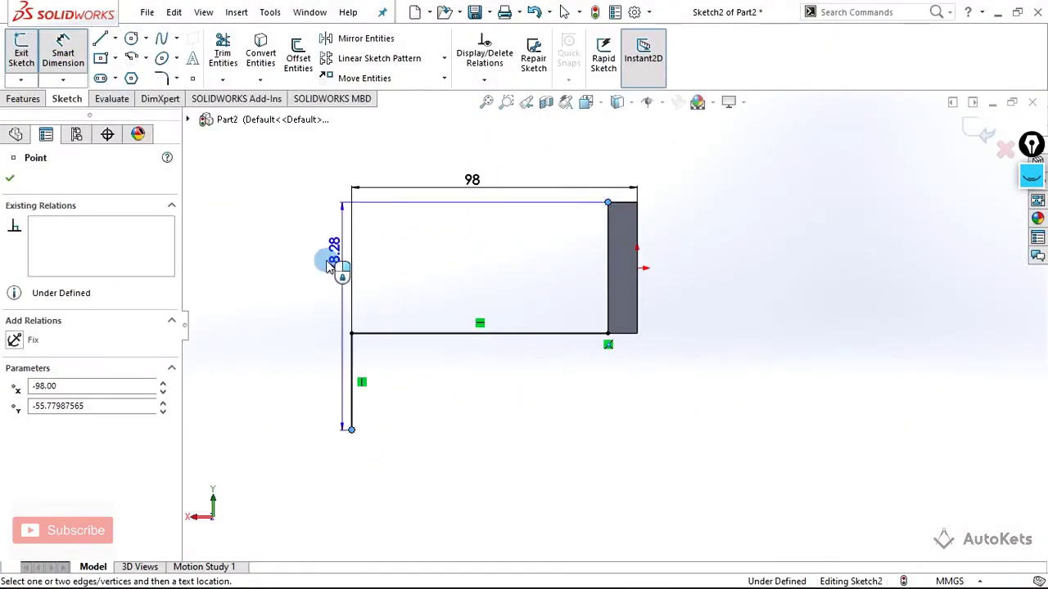
pyautogui.click(301, 278)
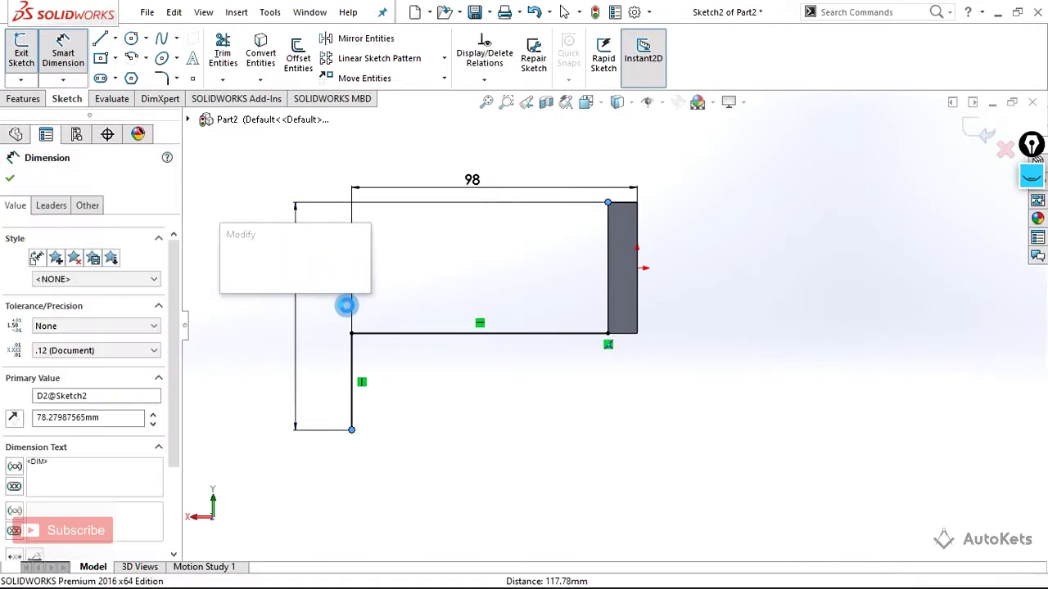
pyautogui.write('78')
pyautogui.press('Return')
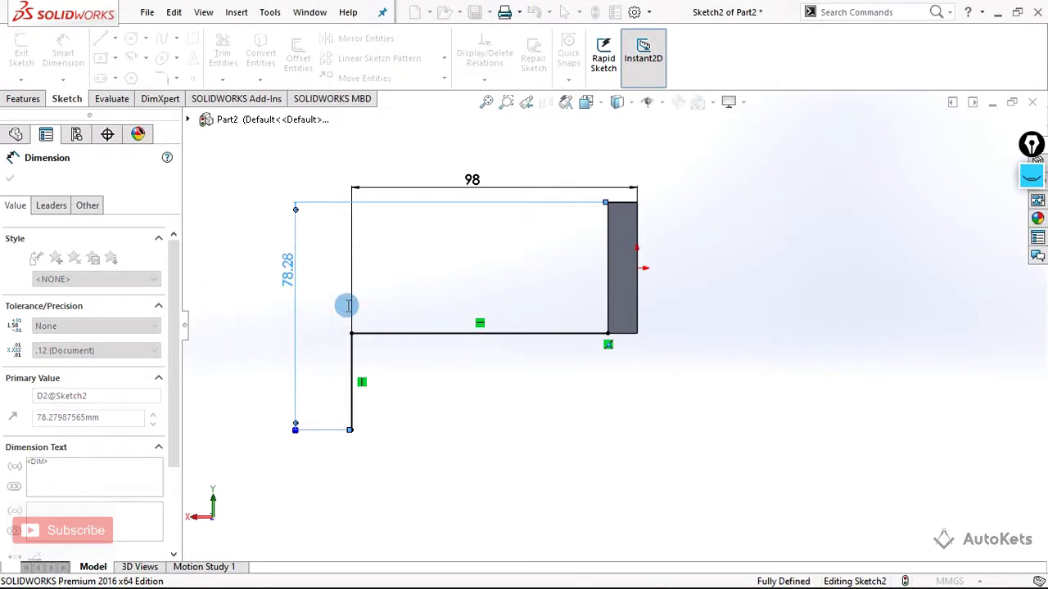
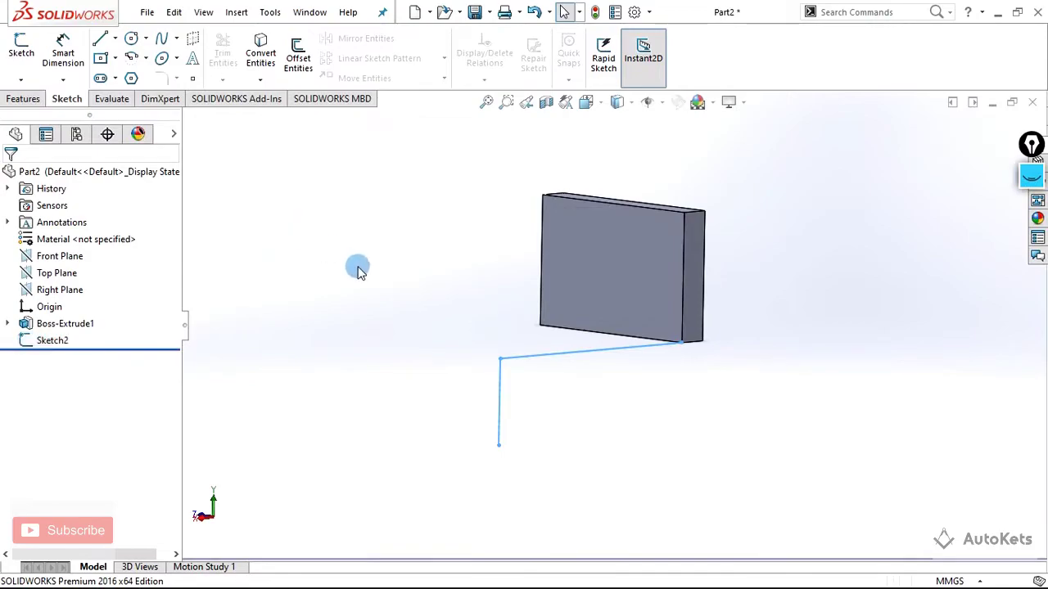
# Step: Switch to the exercise drawing, mark a section line across the arm and its T-shaped profile with the pen, and clear the marks
pyautogui.hotkey('alt', 'Tab')
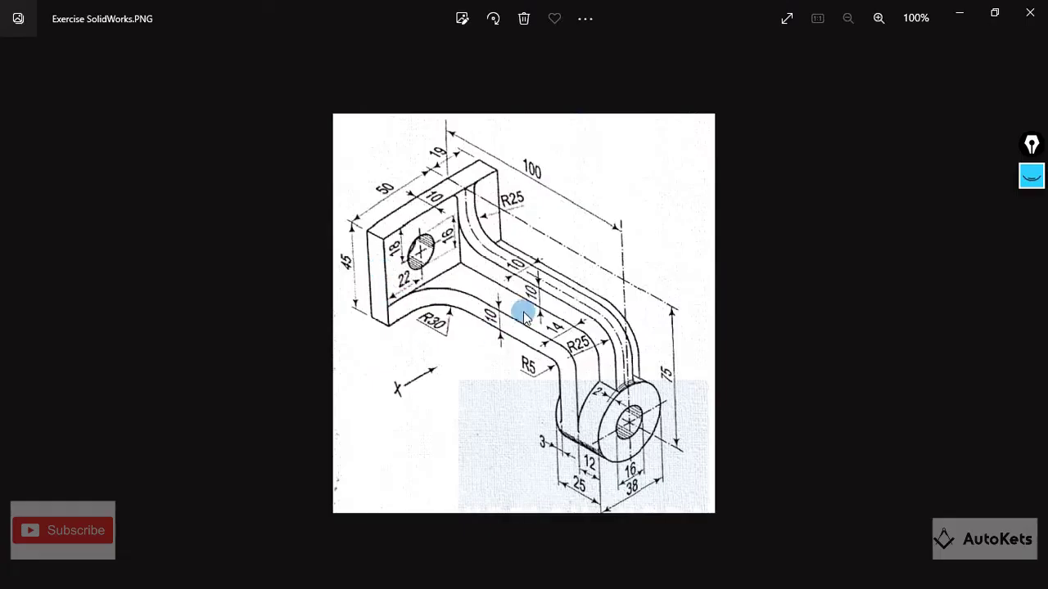
pyautogui.click(1032, 176)
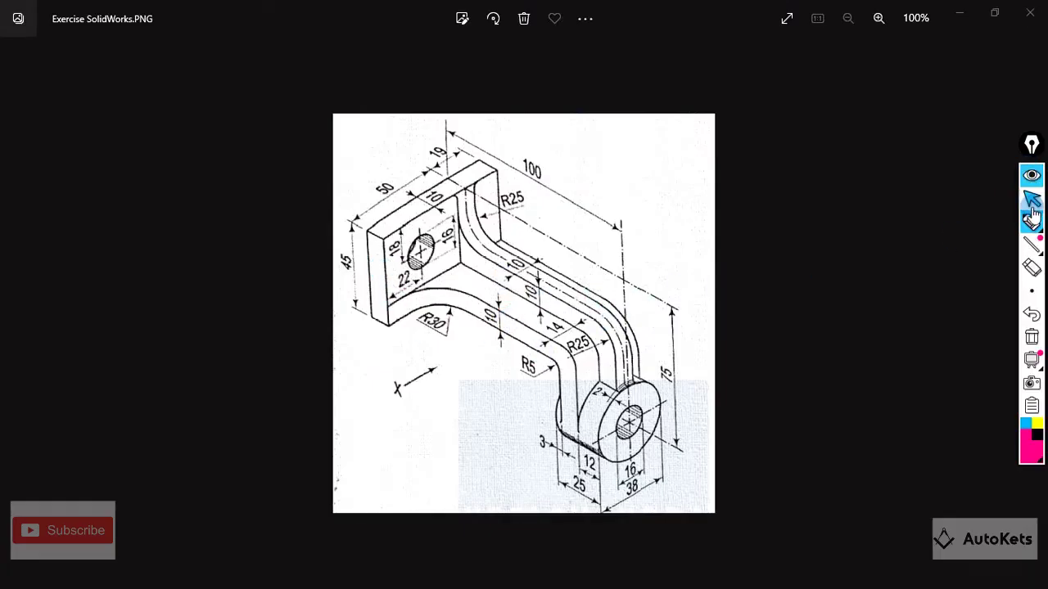
pyautogui.click(1031, 222)
pyautogui.moveTo(475, 337); pyautogui.dragTo(586, 269)
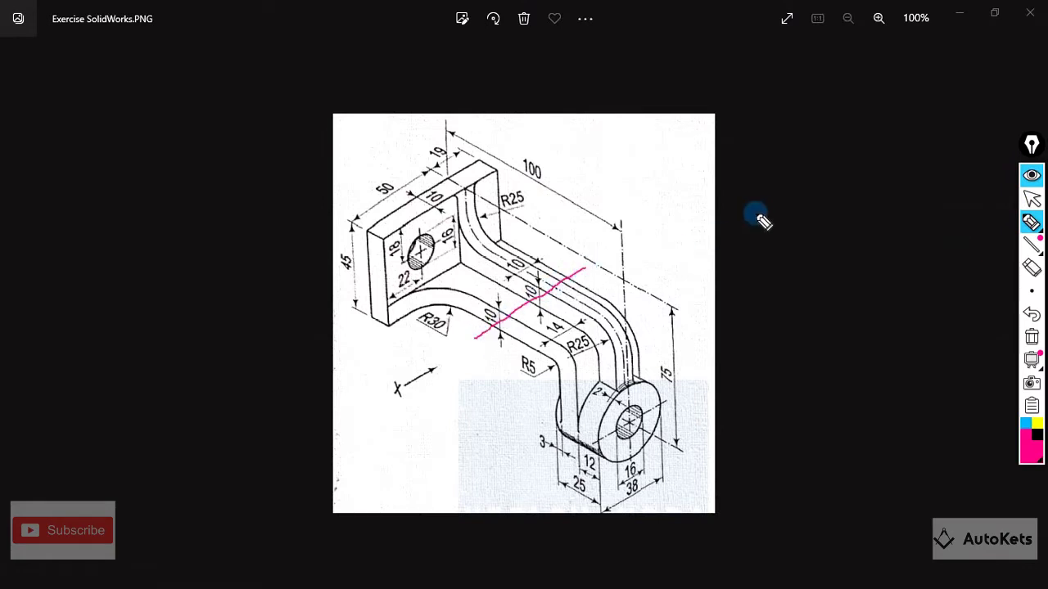
pyautogui.moveTo(749, 197)
pyautogui.mouseDown()
pyautogui.moveTo(741, 243)
pyautogui.moveTo(740, 191)
pyautogui.moveTo(805, 182)
pyautogui.moveTo(809, 138)
pyautogui.moveTo(886, 136)
pyautogui.moveTo(896, 180)
pyautogui.moveTo(953, 185)
pyautogui.moveTo(952, 244)
pyautogui.moveTo(751, 247)
pyautogui.mouseUp()
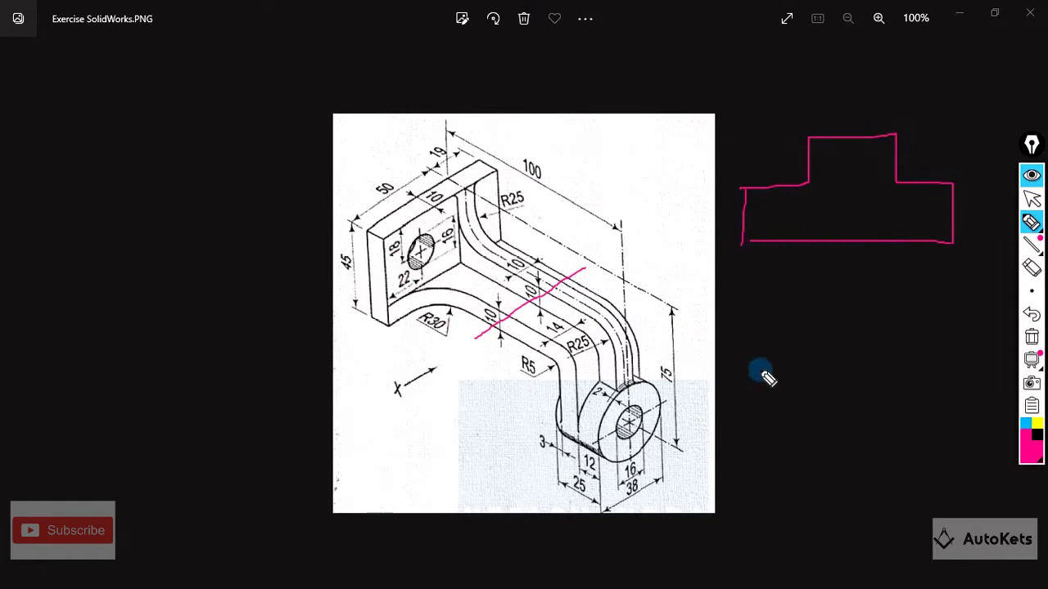
pyautogui.click(1032, 337)
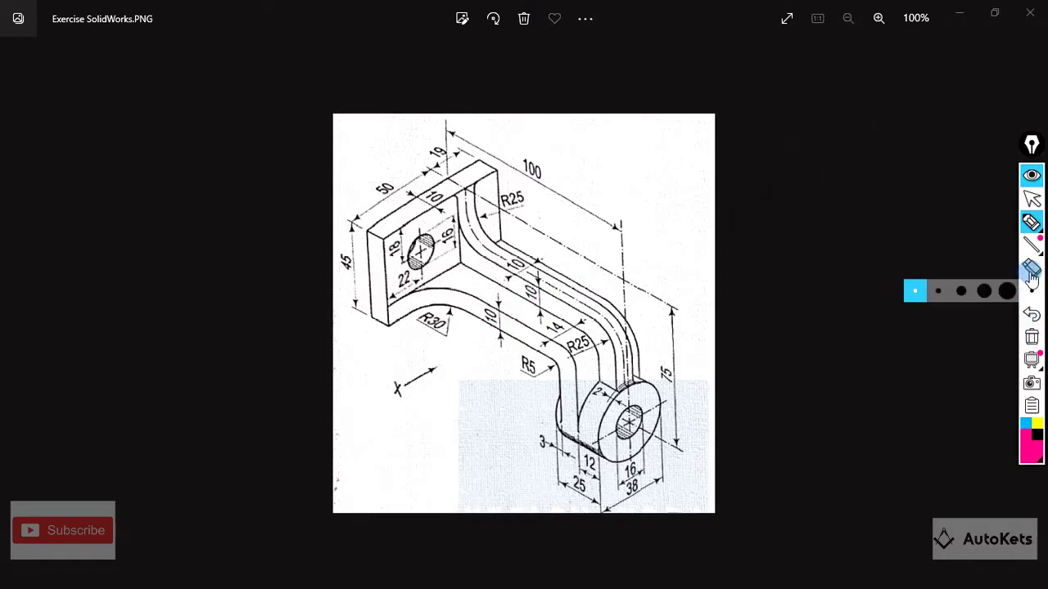
pyautogui.click(1033, 182)
# Step: Switch back to SOLIDWORKS and start a new sketch on the plate's large front face, viewed normal to it
pyautogui.hotkey('ctrl', 'alt', 'Tab')
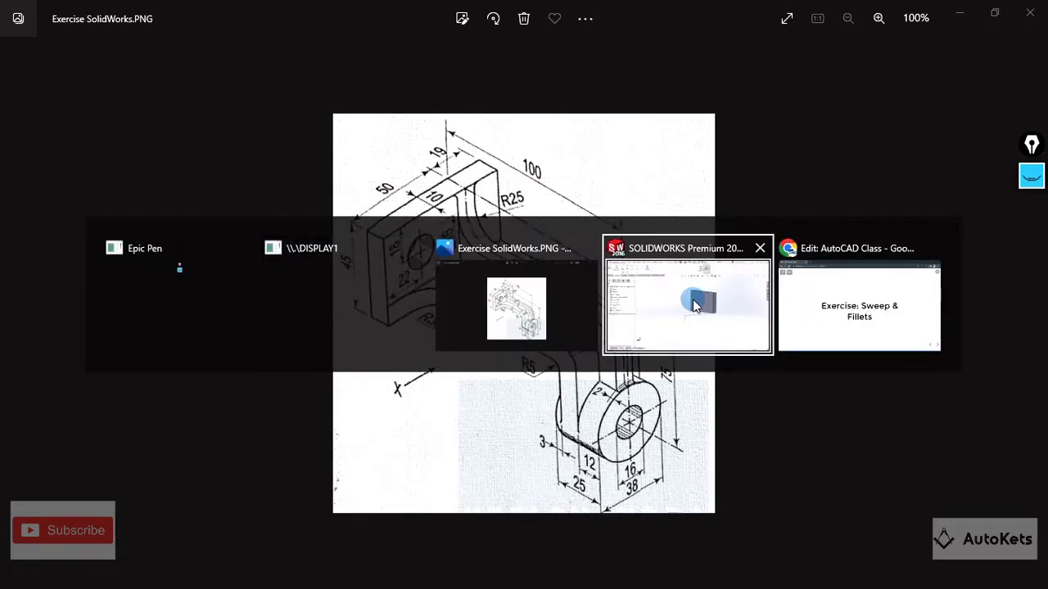
pyautogui.click(688, 305)
pyautogui.click(573, 304)
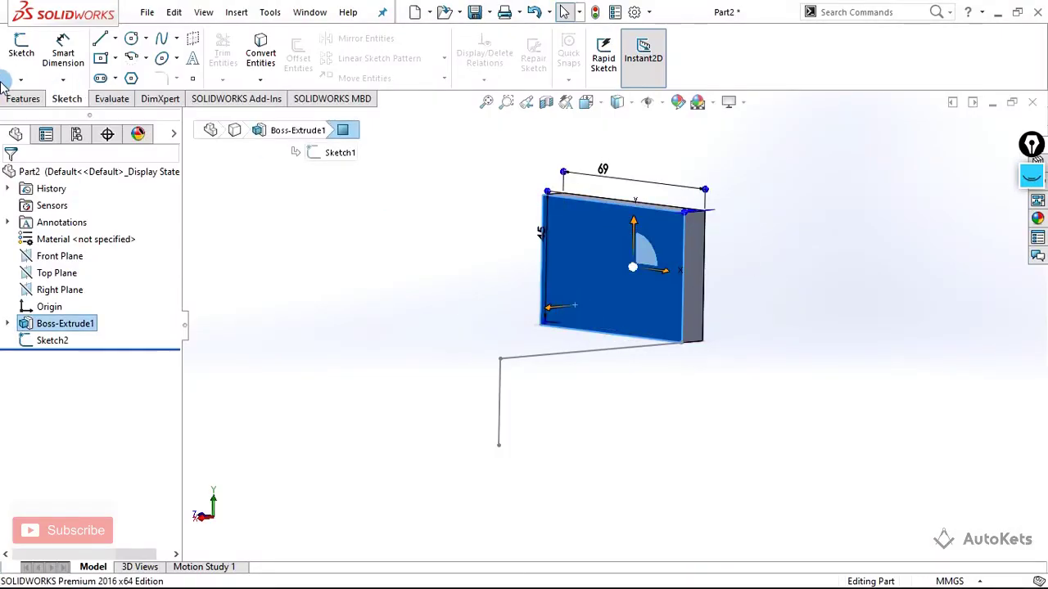
pyautogui.click(21, 51)
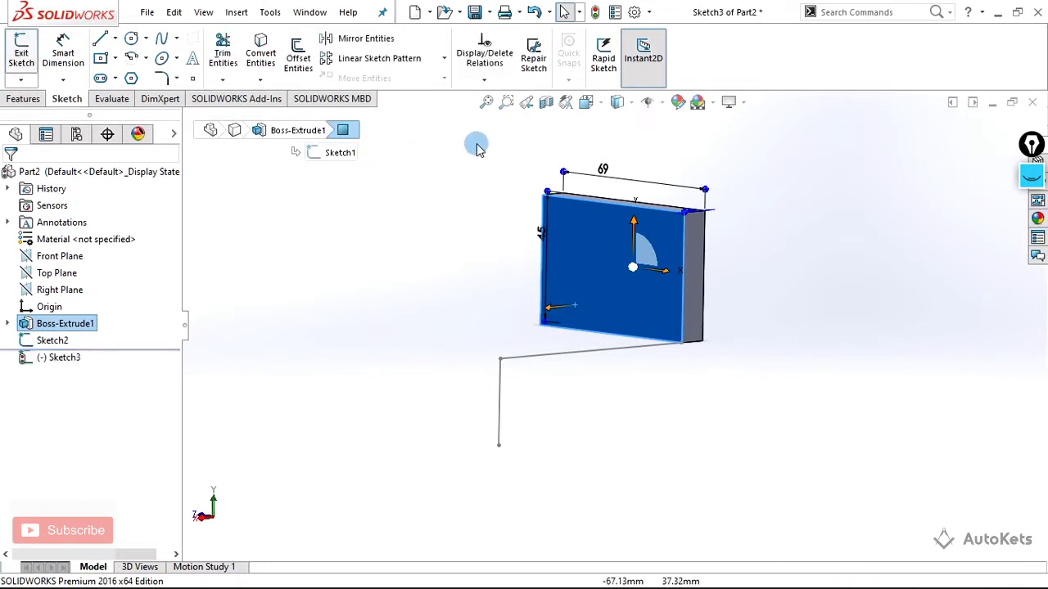
pyautogui.click(588, 104)
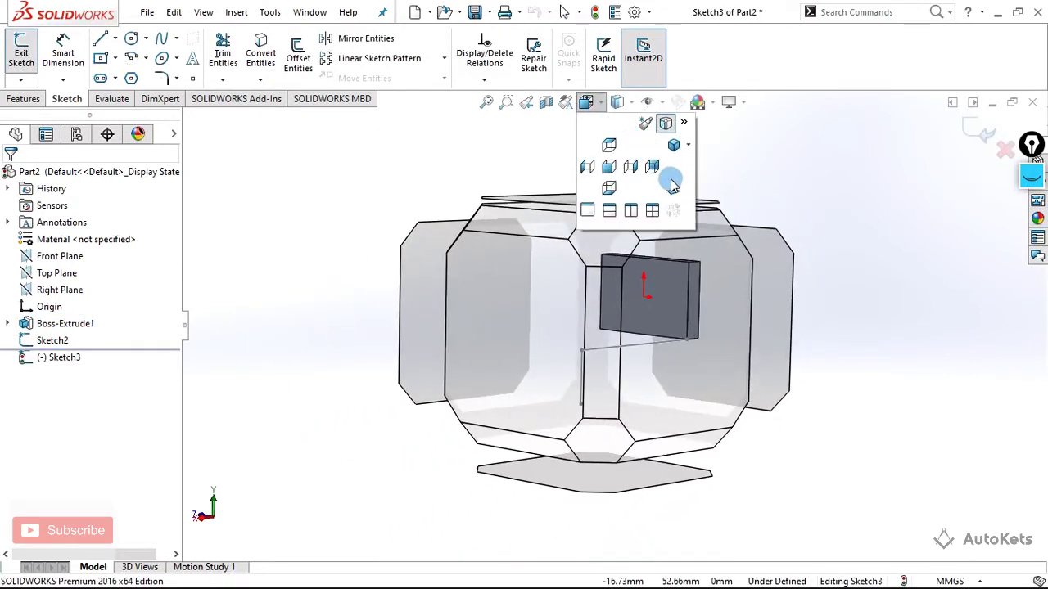
pyautogui.click(673, 185)
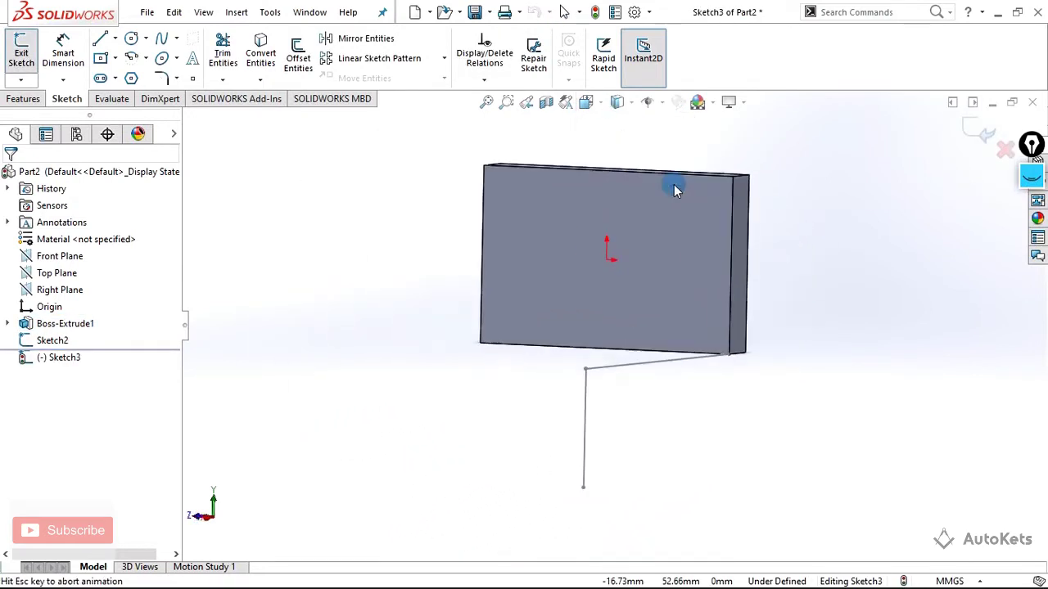
# Step: Draw a corner rectangle about 30 by 11 mm on the plate face, starting from the lower corner where the path begins
pyautogui.click(116, 59)
pyautogui.click(131, 78)
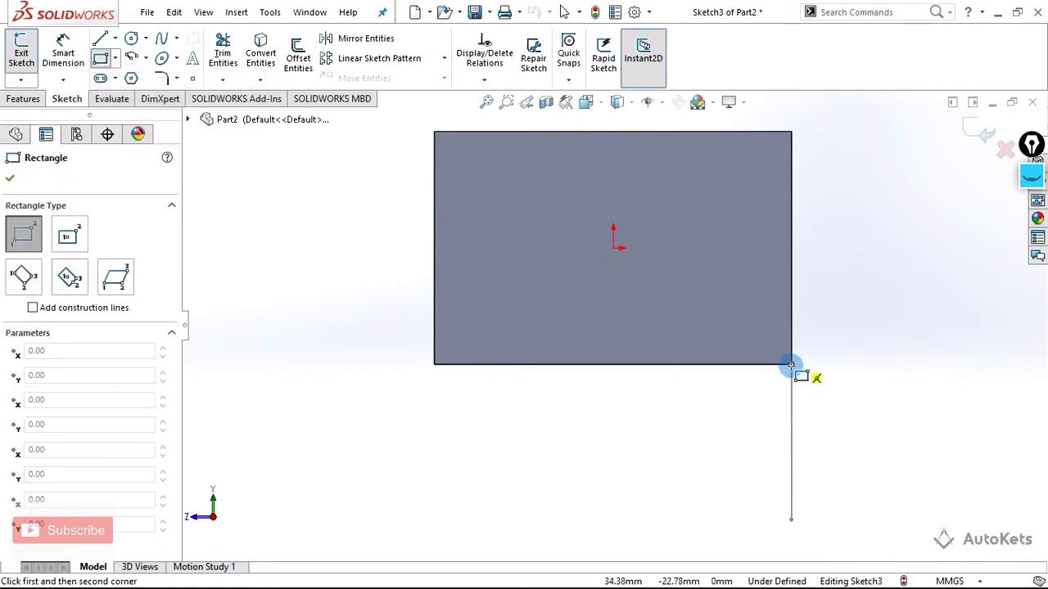
pyautogui.click(791, 364)
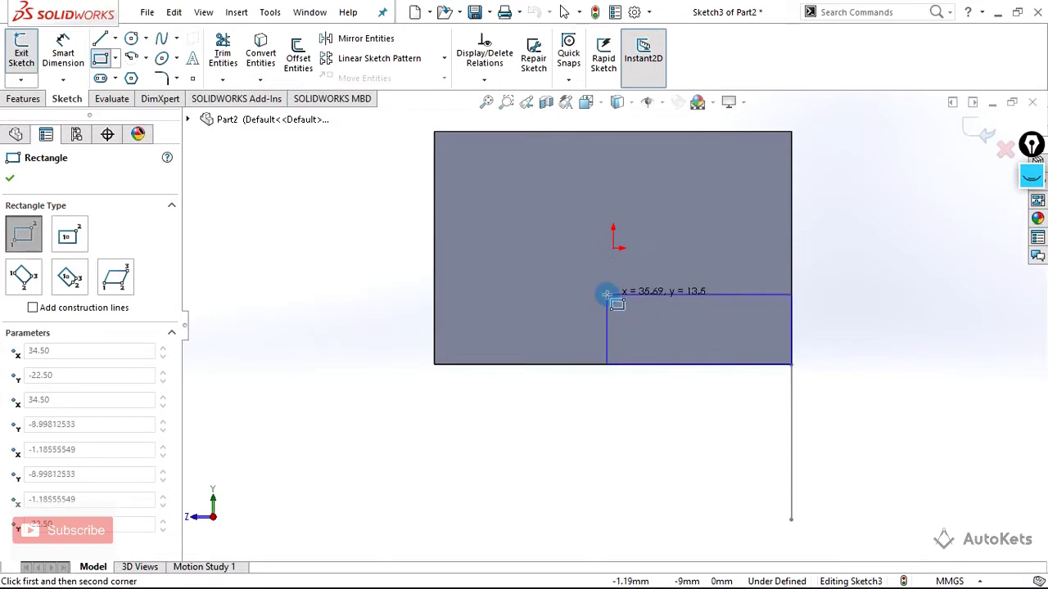
pyautogui.click(635, 308)
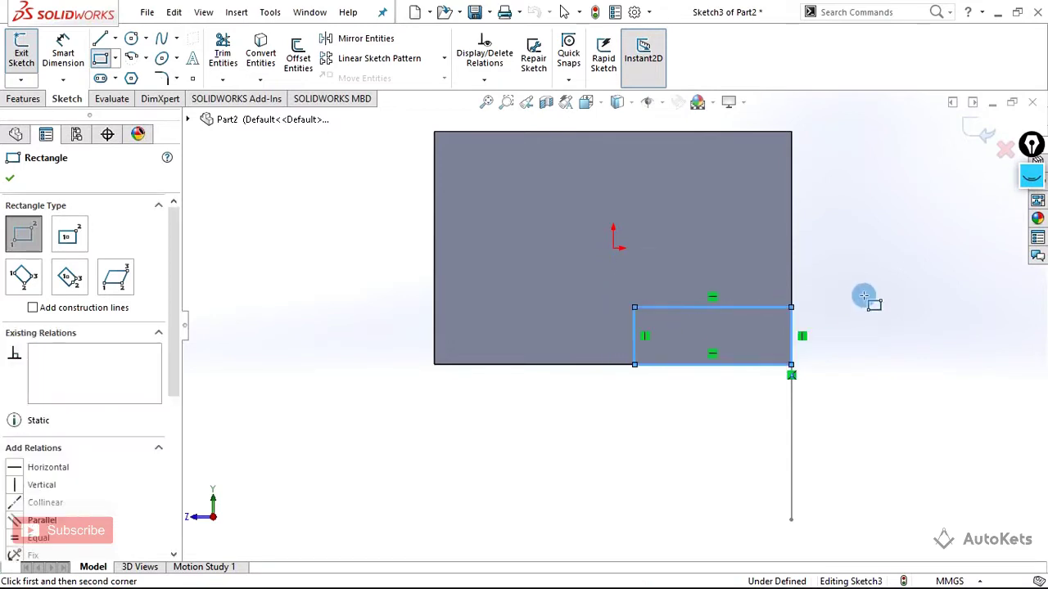
pyautogui.press('Escape')
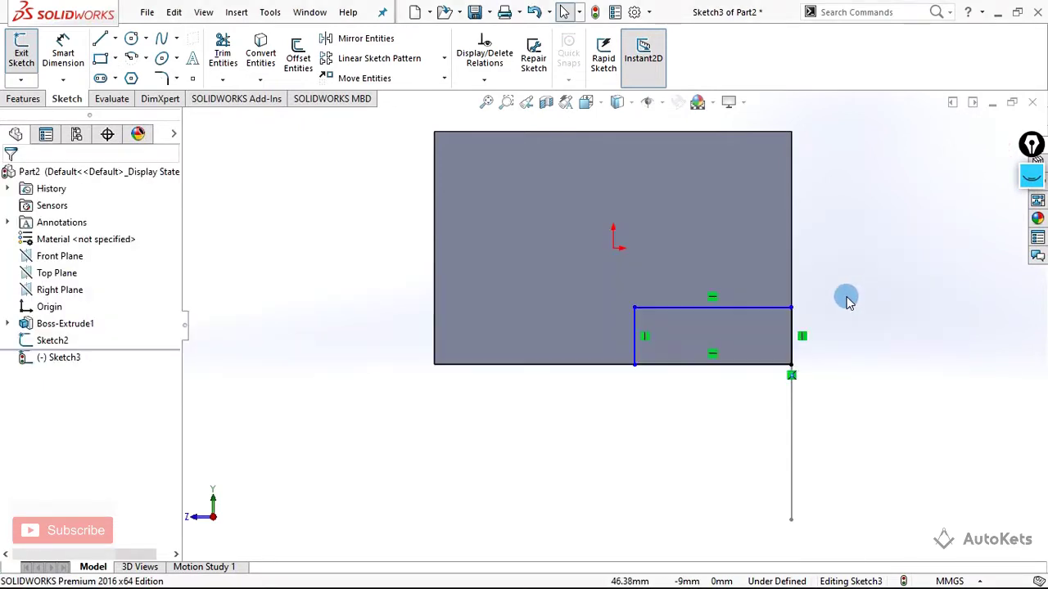
# Step: Consult the exercise drawing and dimension the rectangle's width as 38 mm
pyautogui.hotkey('alt', 'Tab')
pyautogui.click(763, 303)
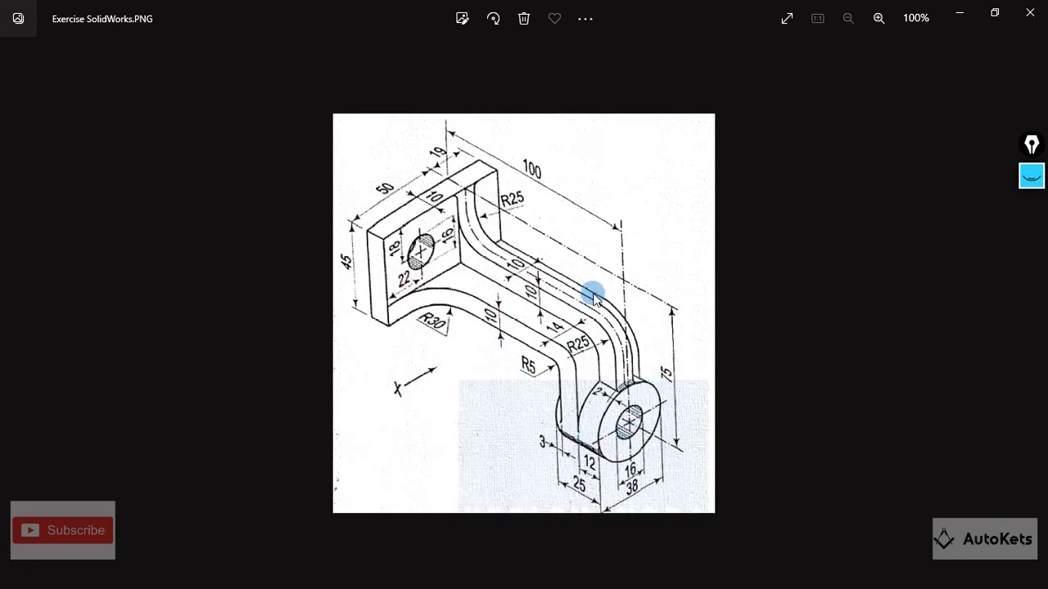
pyautogui.hotkey('alt', 'Tab')
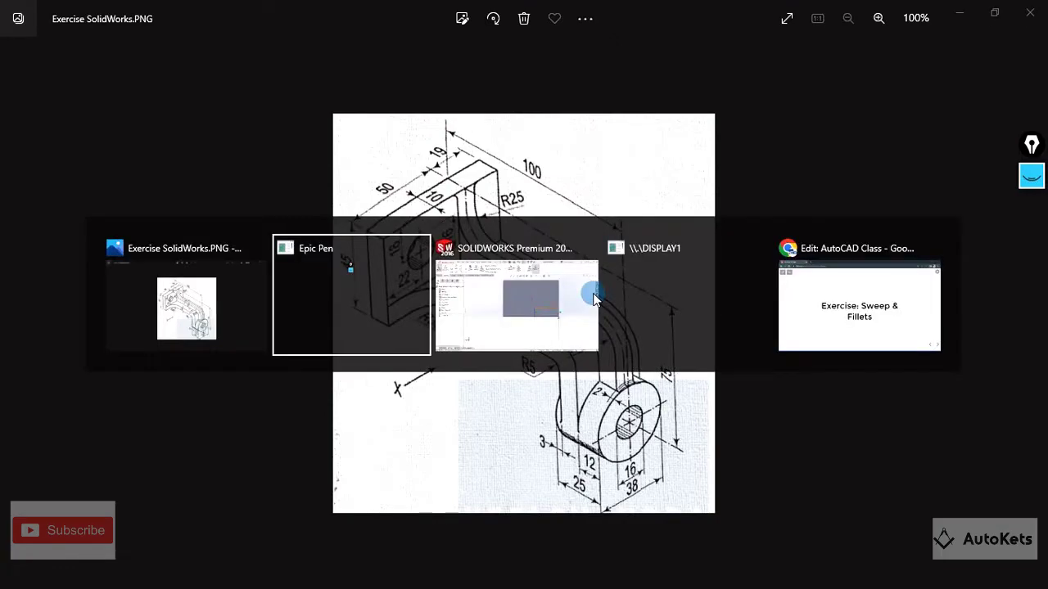
pyautogui.click(595, 298)
pyautogui.moveTo(592, 294); pyautogui.dragTo(577, 223, button='right')
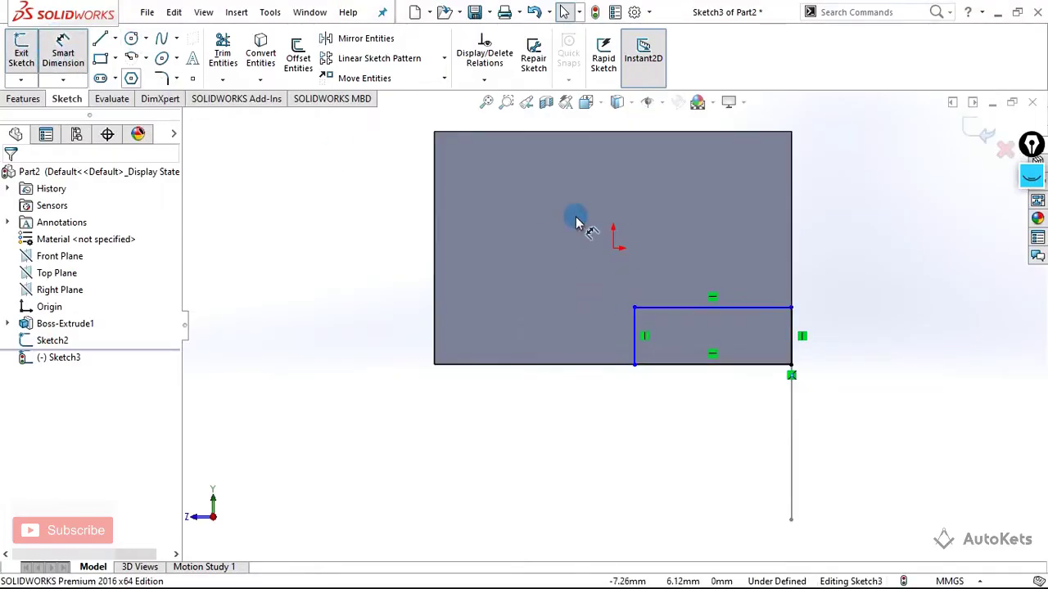
pyautogui.click(679, 306)
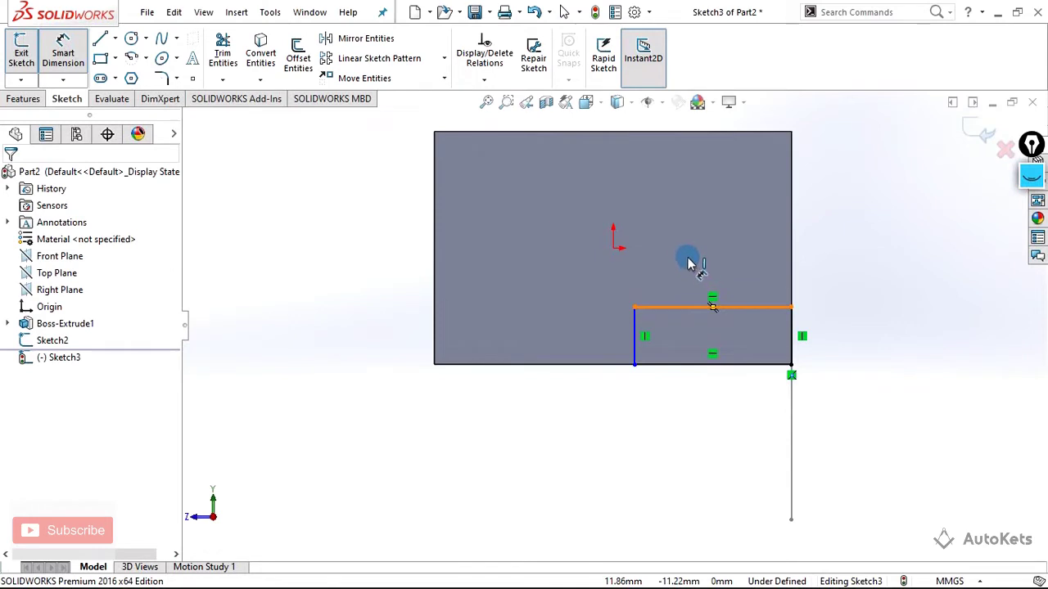
pyautogui.click(689, 264)
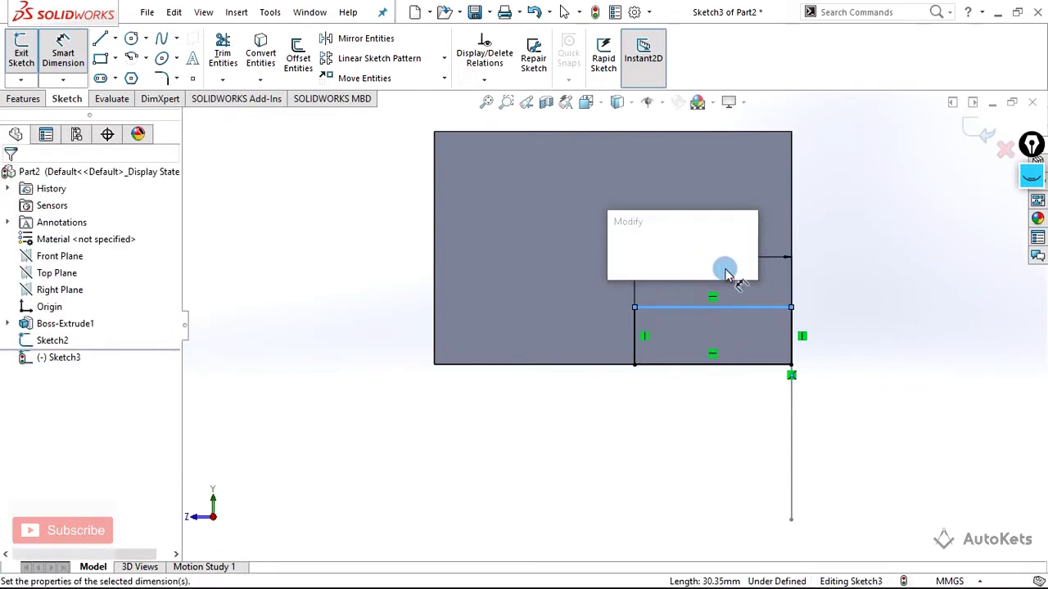
pyautogui.write('38')
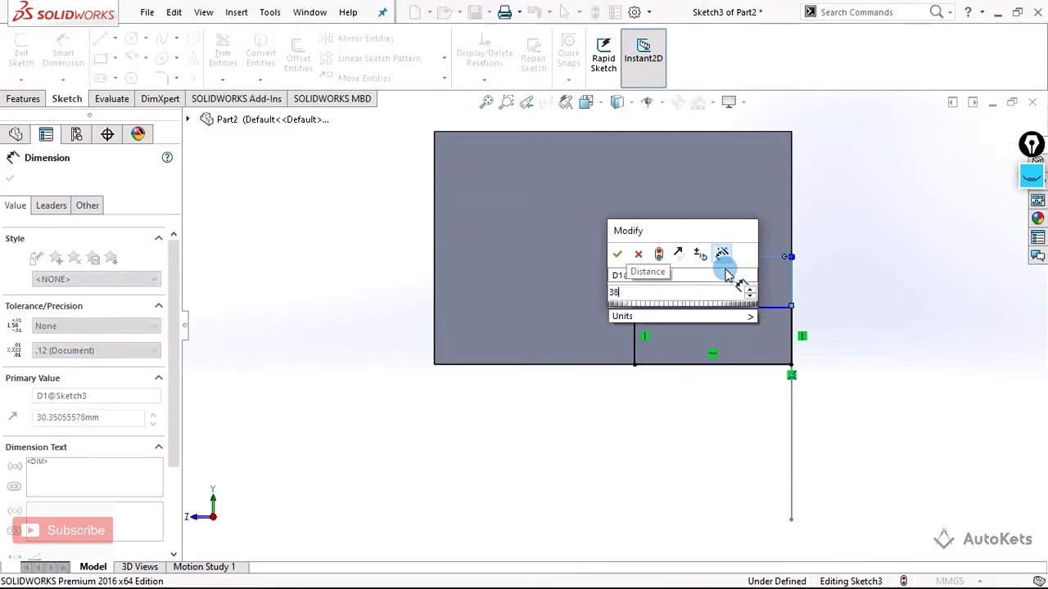
pyautogui.click(617, 253)
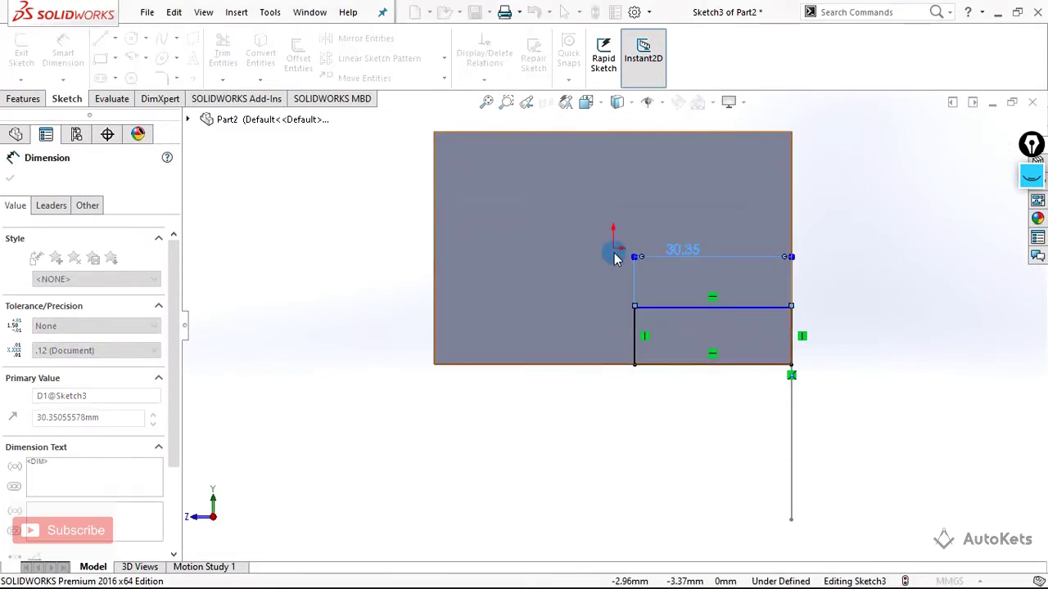
# Step: Dimension the height of the 38 mm wide rectangle as 10 mm
pyautogui.click(533, 344)
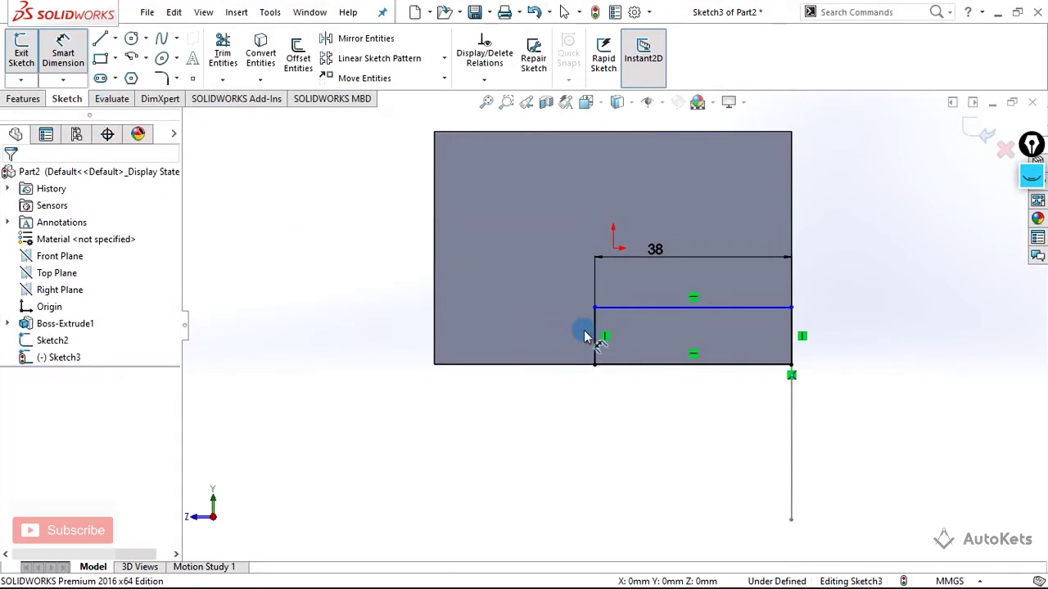
pyautogui.click(562, 339)
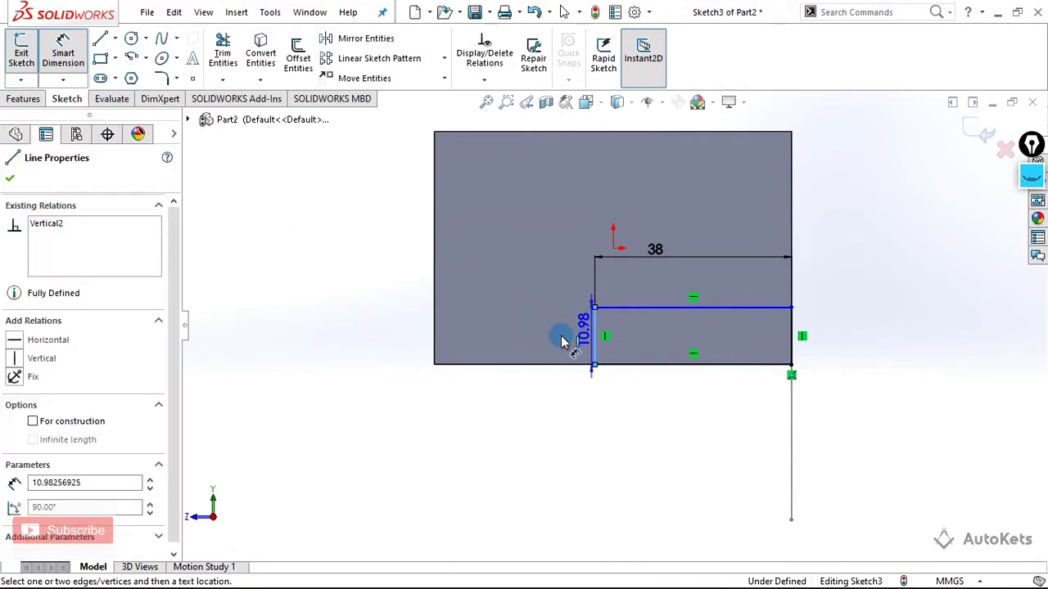
pyautogui.click(558, 336)
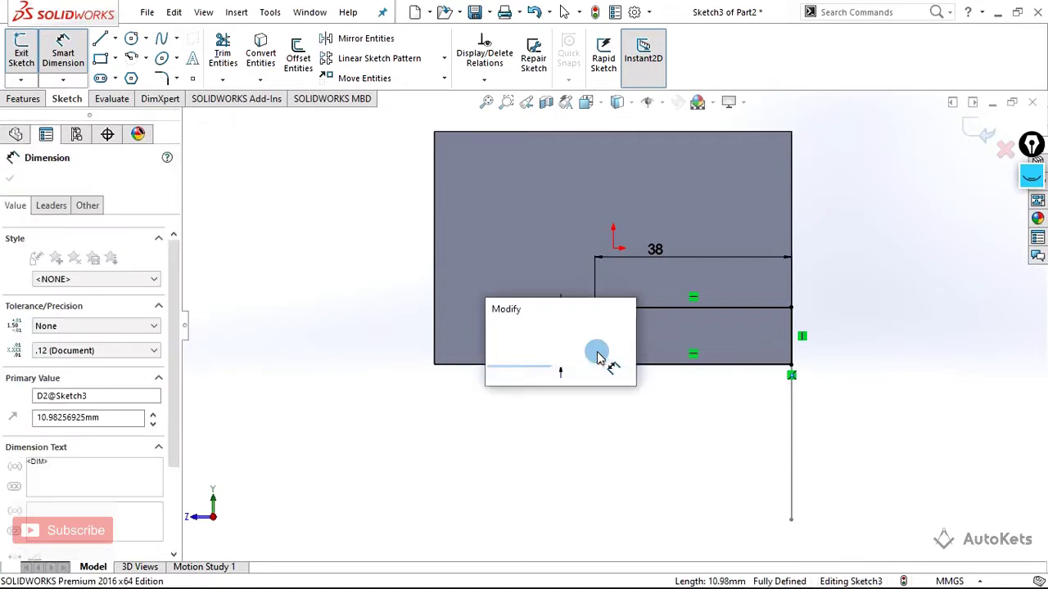
pyautogui.click(599, 331)
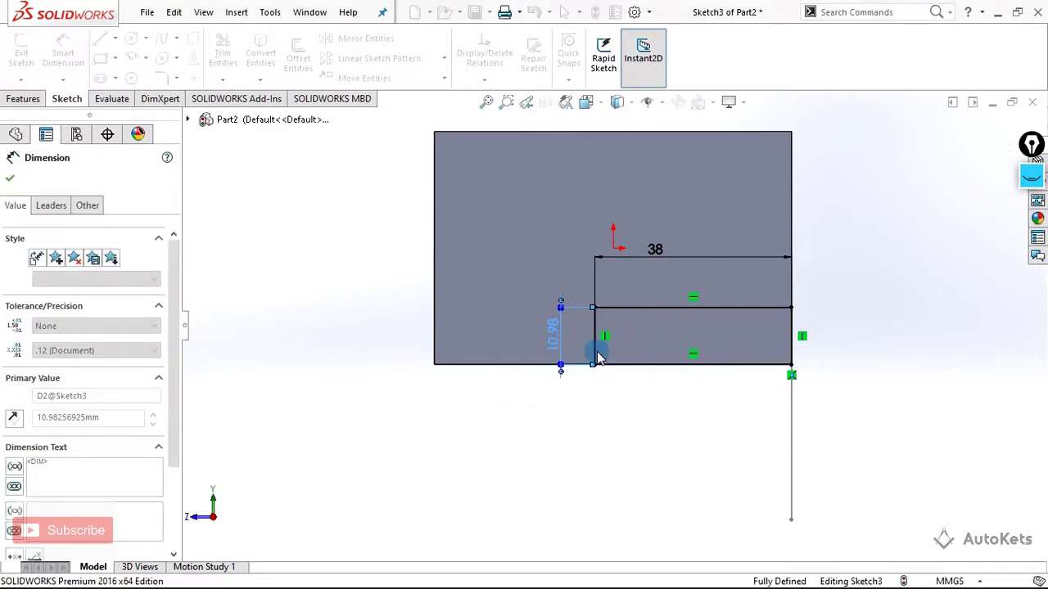
pyautogui.click(606, 420)
# Step: Consult the exercise drawing and draw a smaller rectangle about 12 by 7.5 mm standing on the upper edge of the first rectangle
pyautogui.moveTo(603, 421); pyautogui.dragTo(589, 461, button='middle')
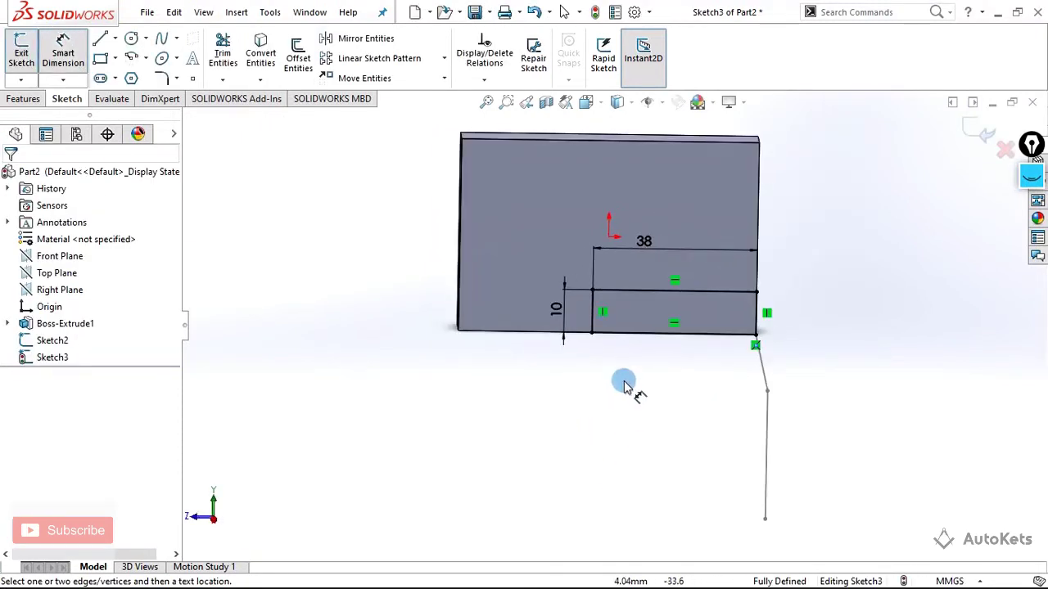
pyautogui.click(586, 102)
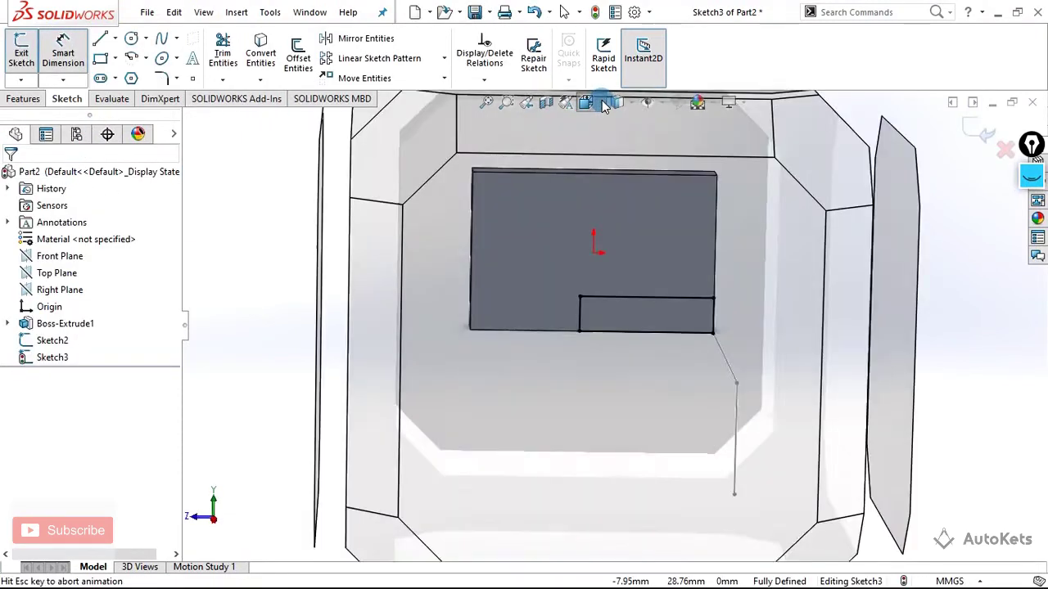
pyautogui.click(672, 182)
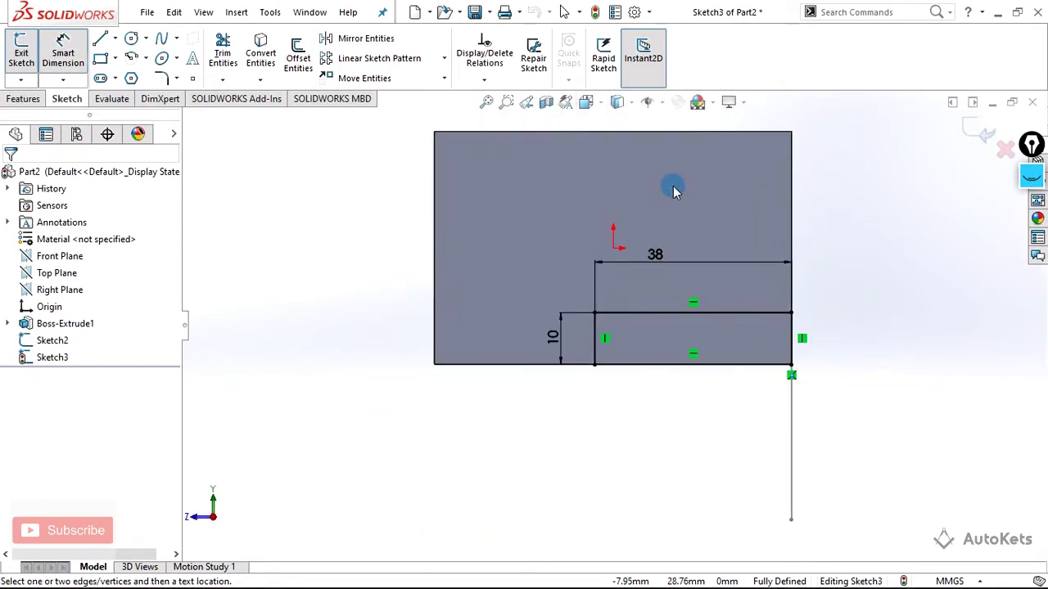
pyautogui.hotkey('alt', 'Tab')
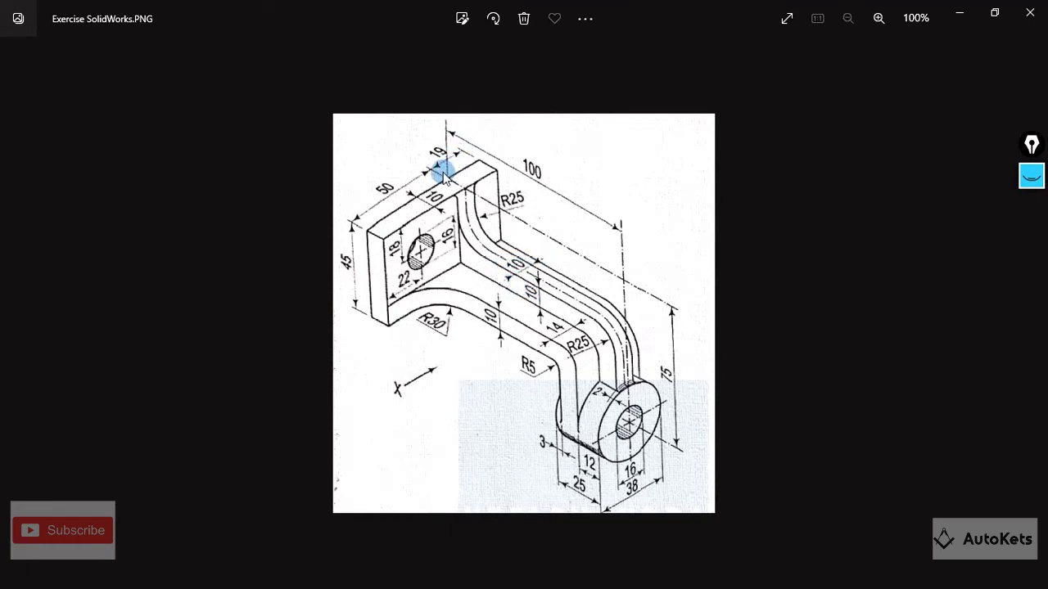
pyautogui.hotkey('alt', 'Tab')
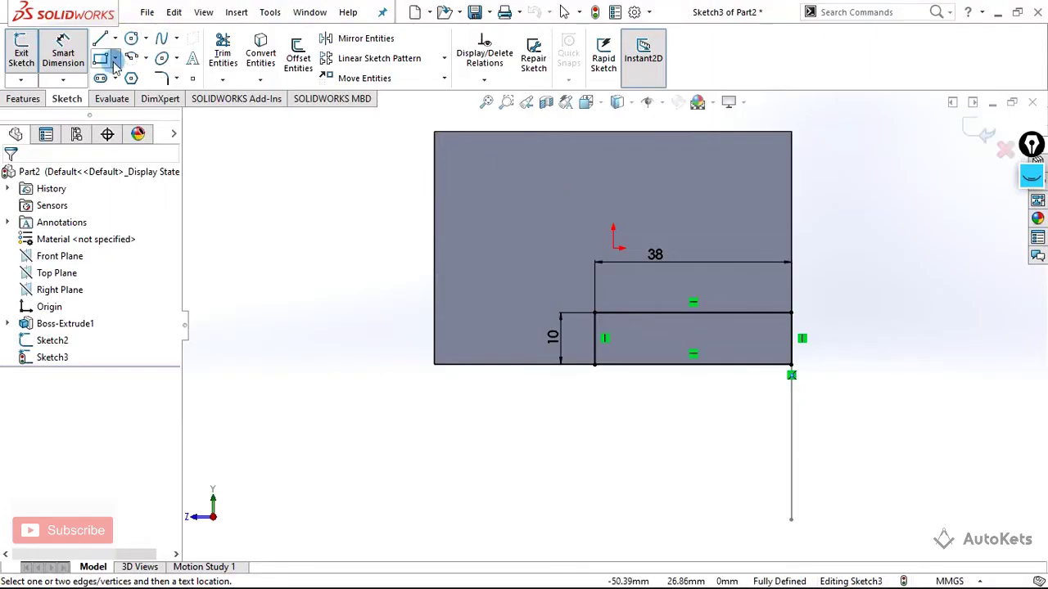
pyautogui.click(115, 59)
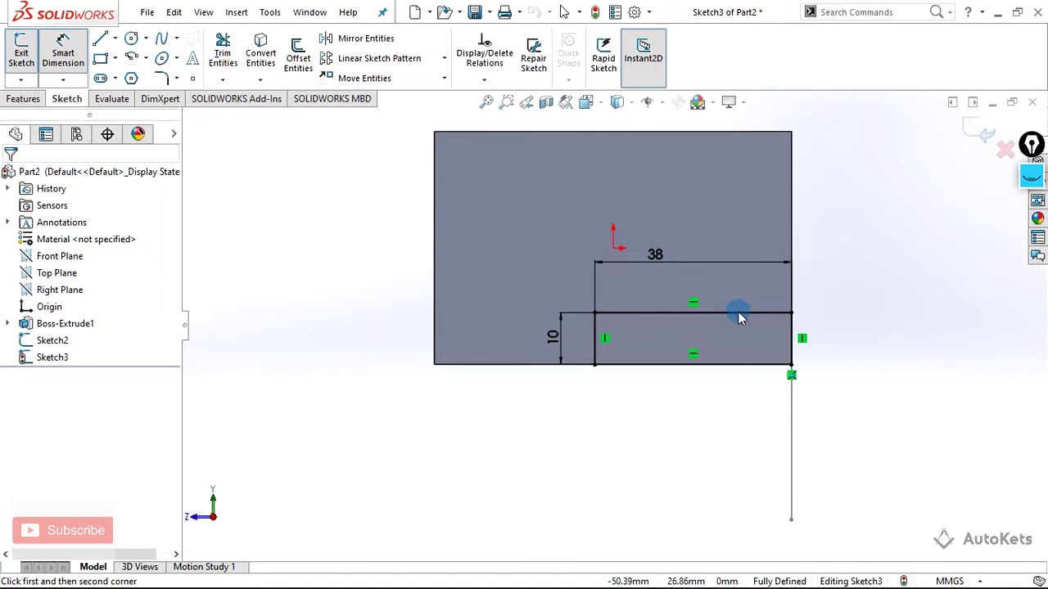
pyautogui.click(746, 312)
pyautogui.click(688, 273)
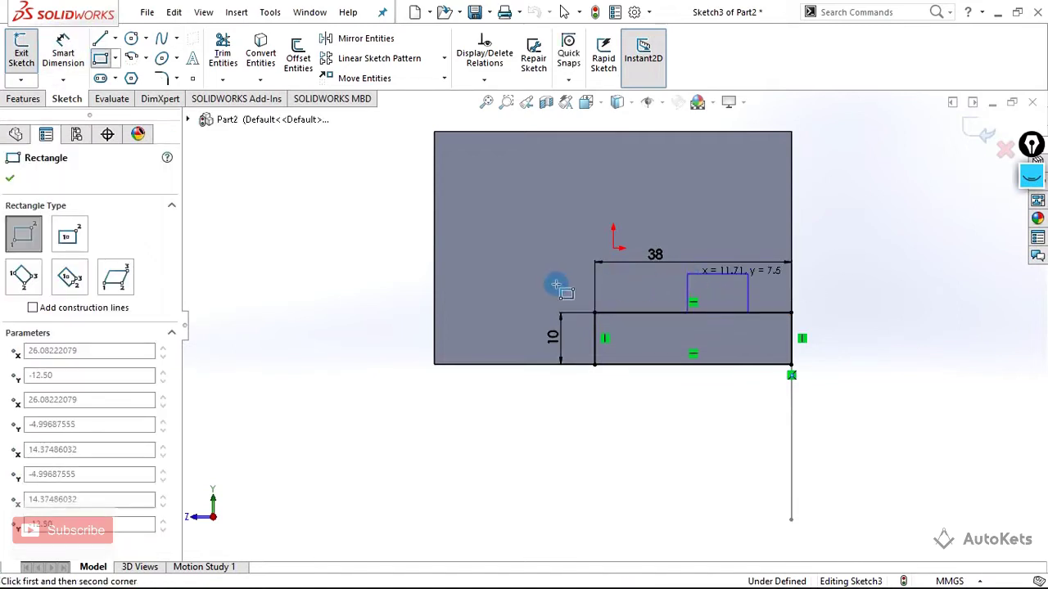
pyautogui.press('Escape')
pyautogui.click(63, 57)
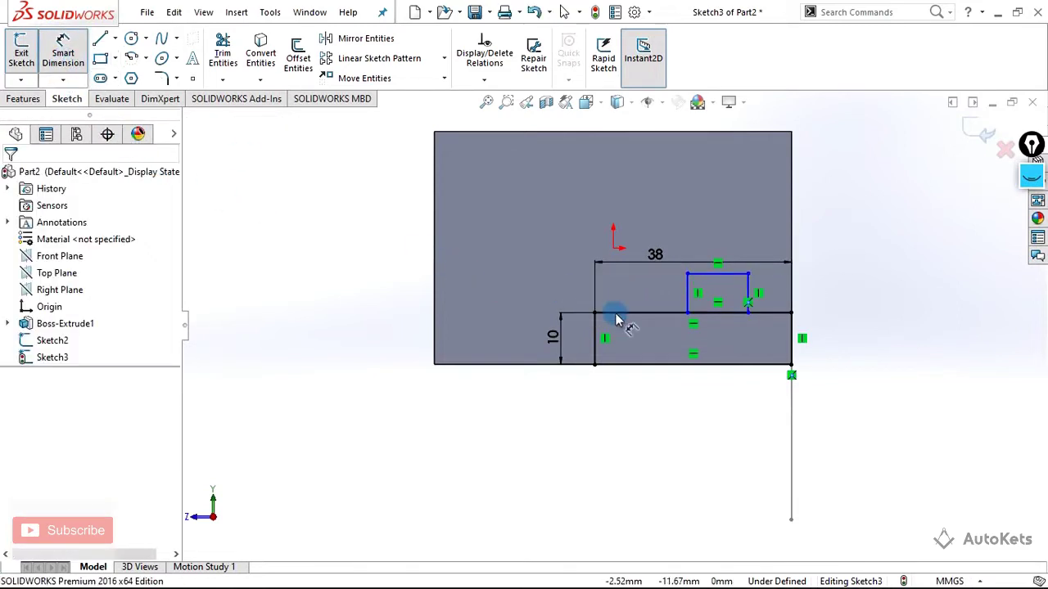
pyautogui.click(661, 297)
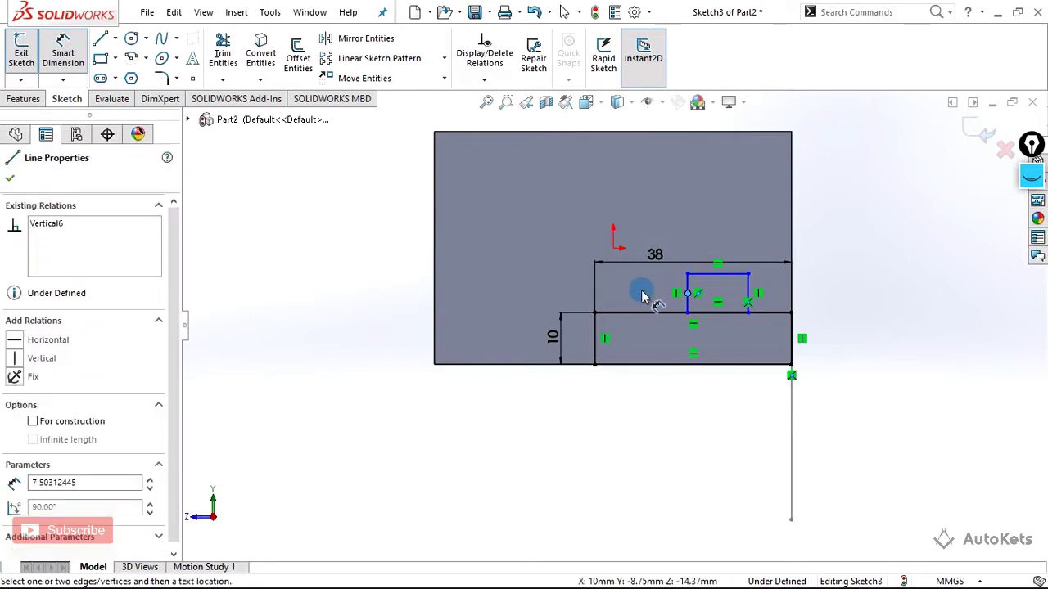
pyautogui.click(686, 293)
pyautogui.click(651, 292)
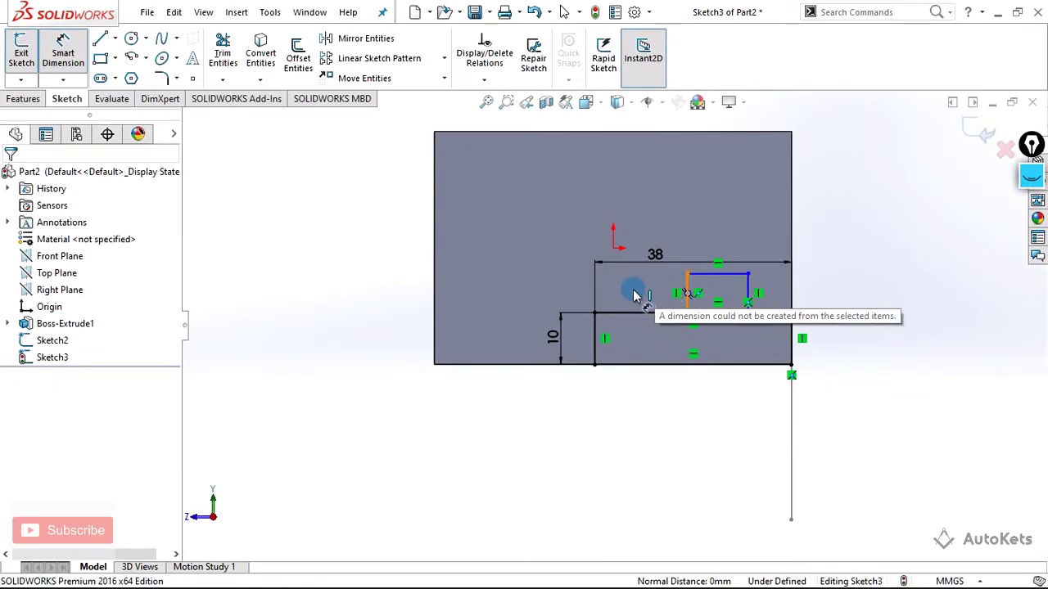
# Step: Dimension the width of the smaller upper rectangle as 10 mm
pyautogui.click(72, 54)
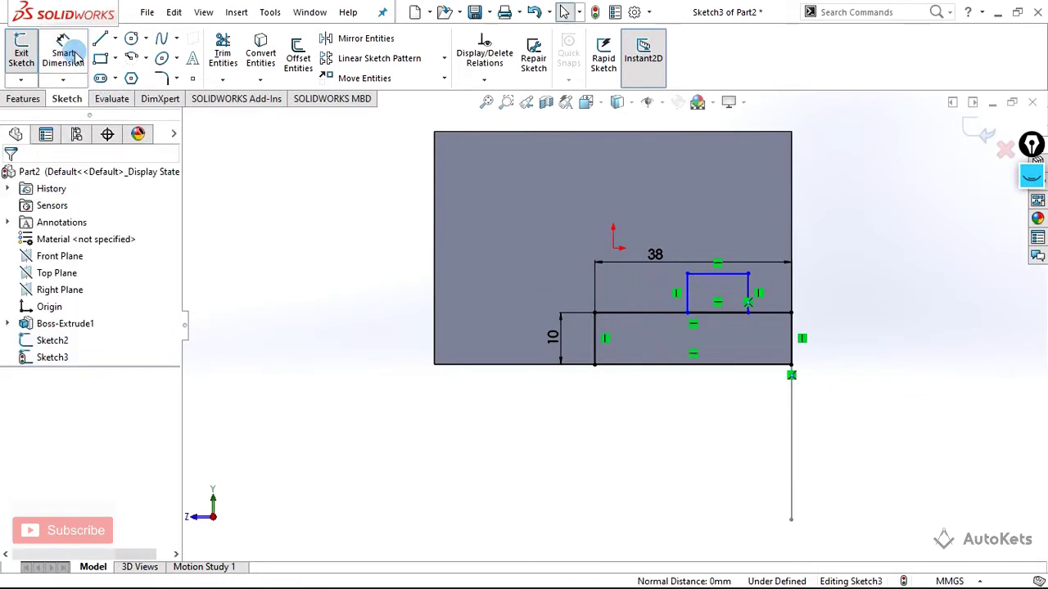
pyautogui.click(709, 238)
pyautogui.click(679, 215)
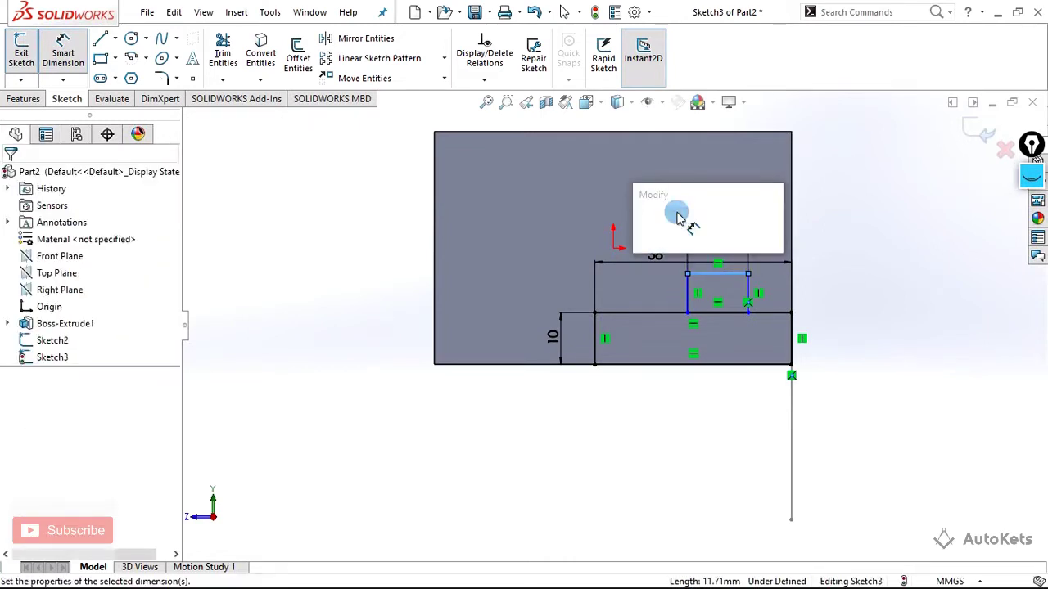
pyautogui.write('18')
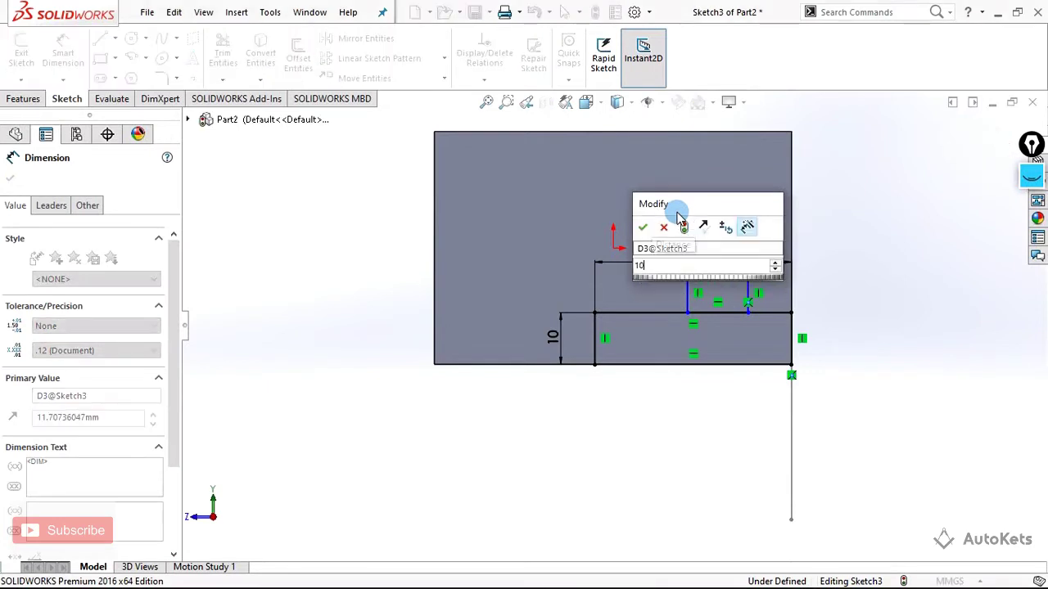
pyautogui.press('Return')
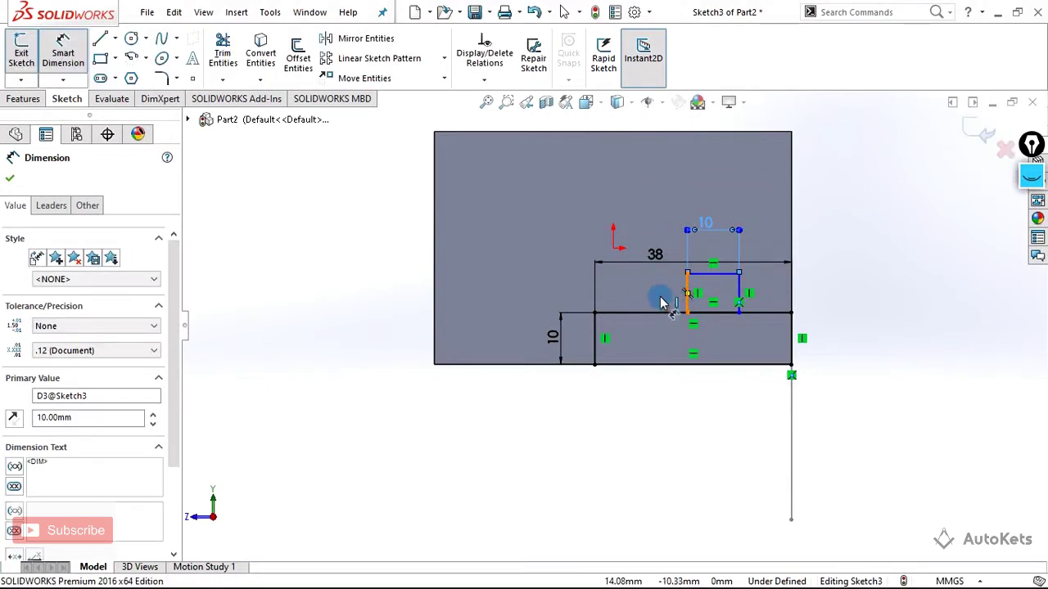
# Step: Dimension the height of the small upper rectangle as 10 mm
pyautogui.click(662, 302)
pyautogui.click(664, 301)
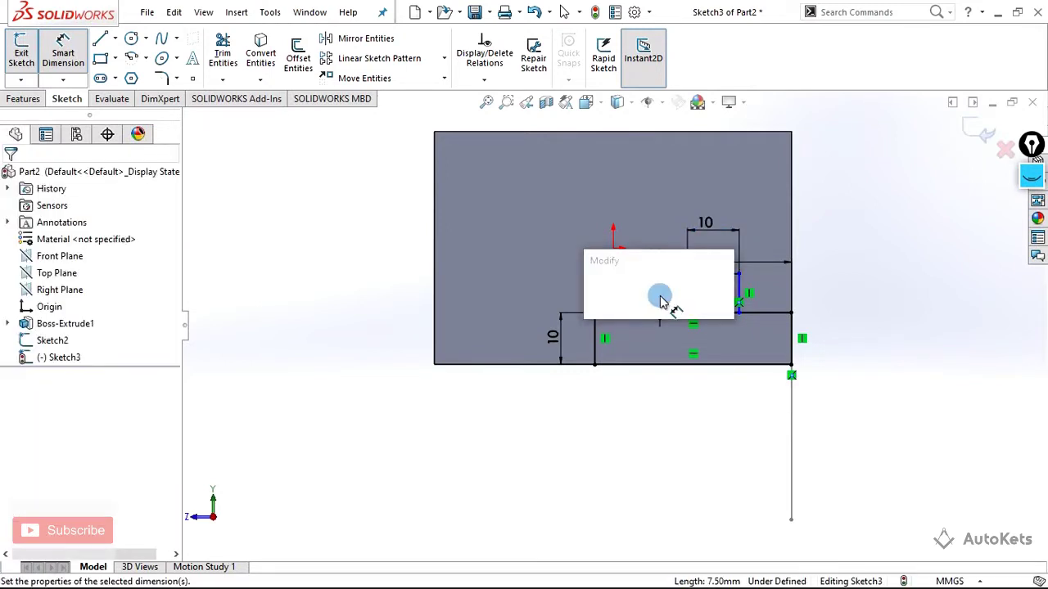
pyautogui.write('10')
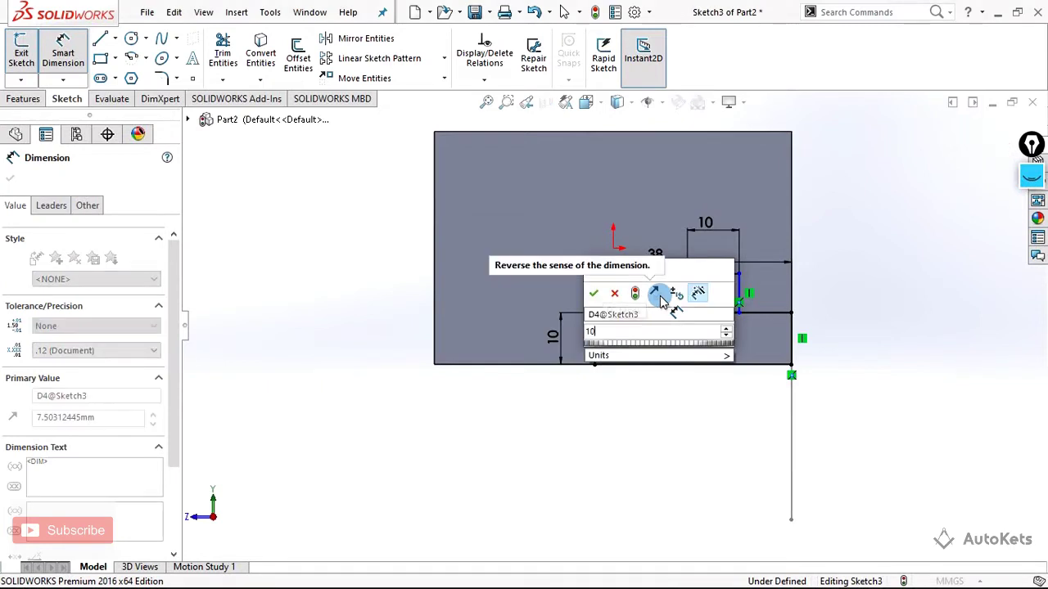
pyautogui.press('Escape')
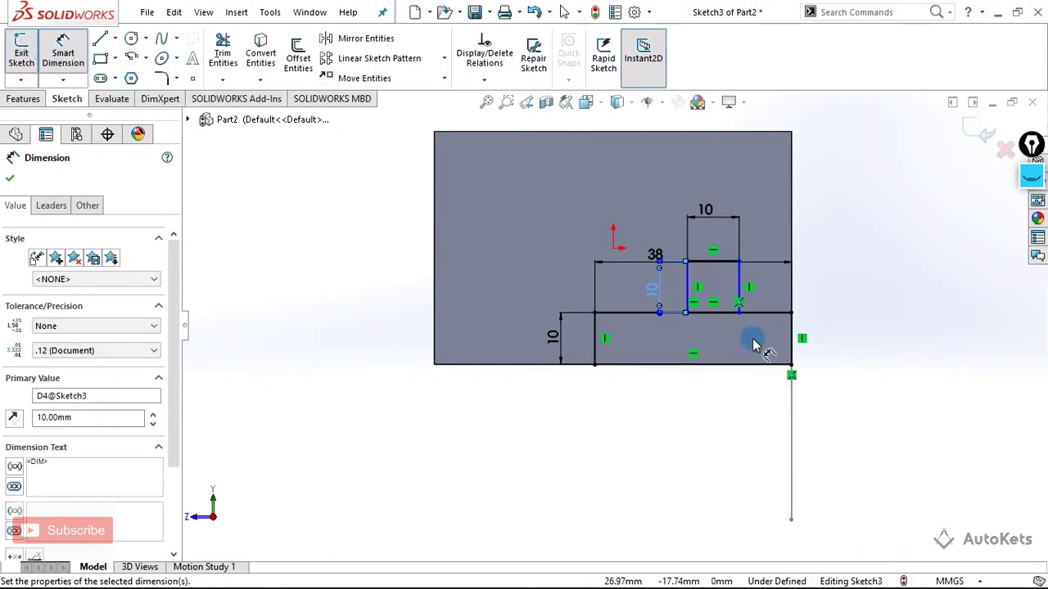
# Step: Dimension the horizontal distance from the small rectangle's lower corner to the large rectangle's nearest upper corner as 19 mm
pyautogui.click(741, 312)
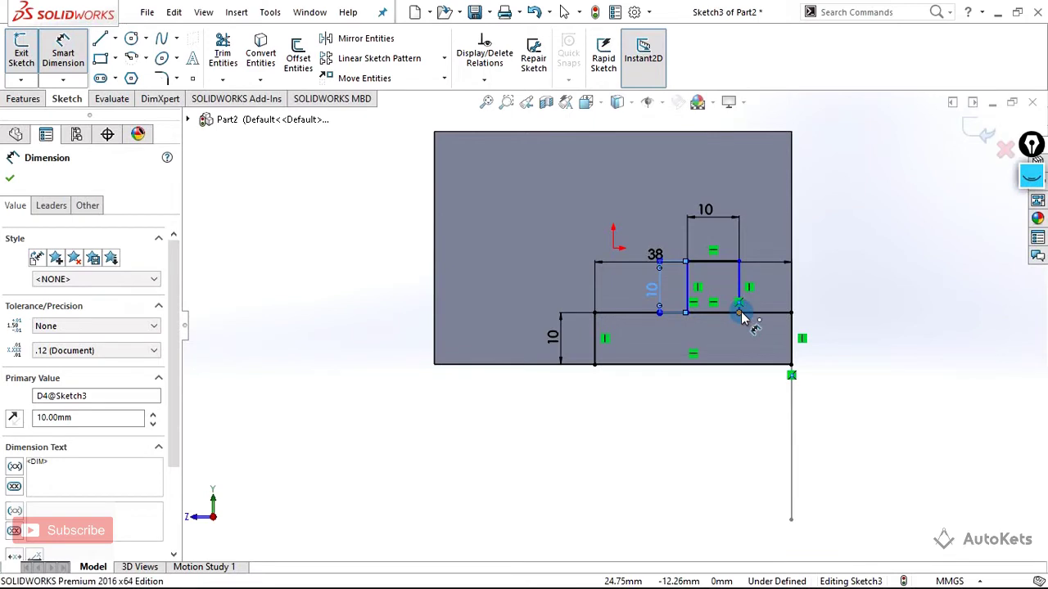
pyautogui.click(791, 304)
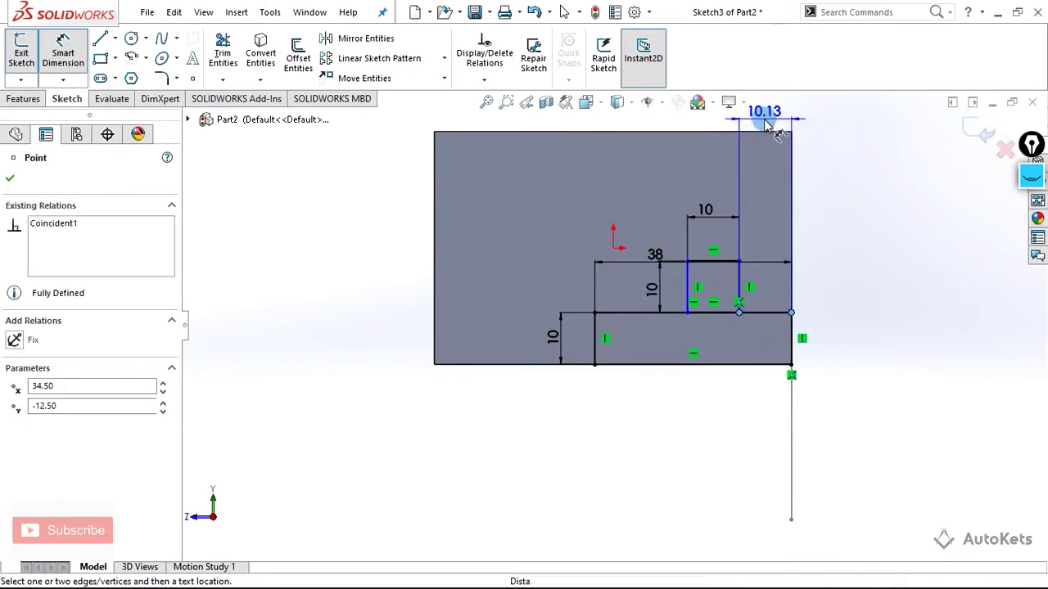
pyautogui.click(770, 127)
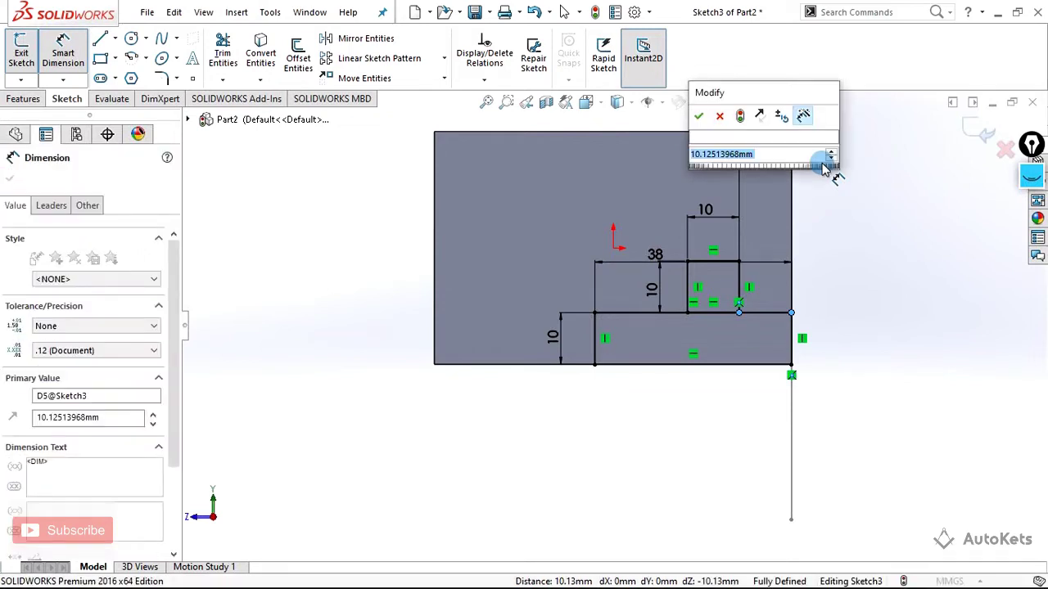
pyautogui.write('19')
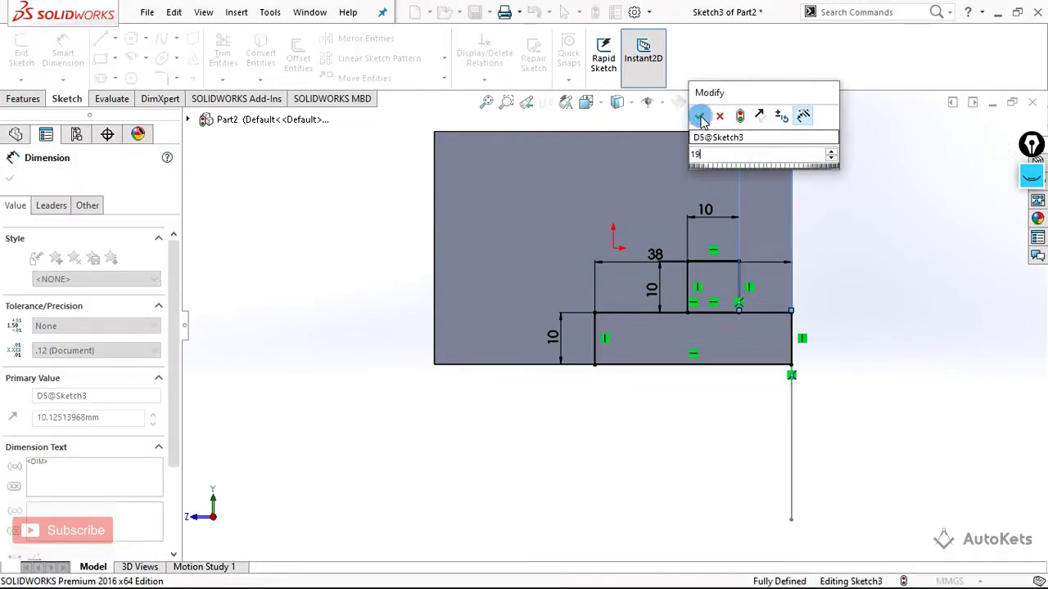
pyautogui.click(698, 115)
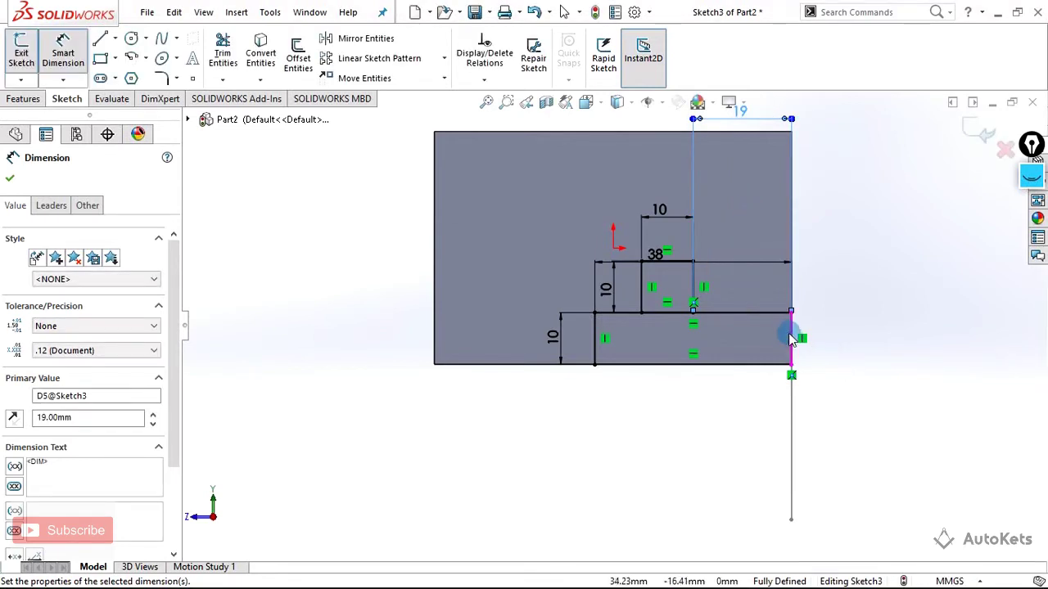
pyautogui.scroll(-2, 737, 212)
pyautogui.scroll(2, 688, 247)
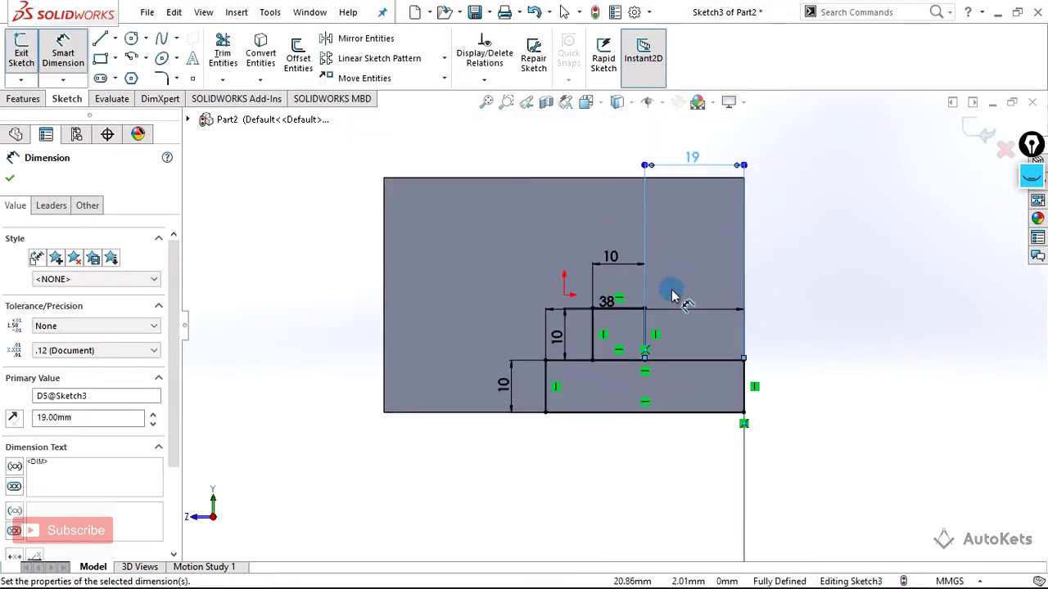
# Step: Consult the exercise drawing and delete the 19 mm dimension between the two rectangles' corners
pyautogui.hotkey('alt', 'Tab')
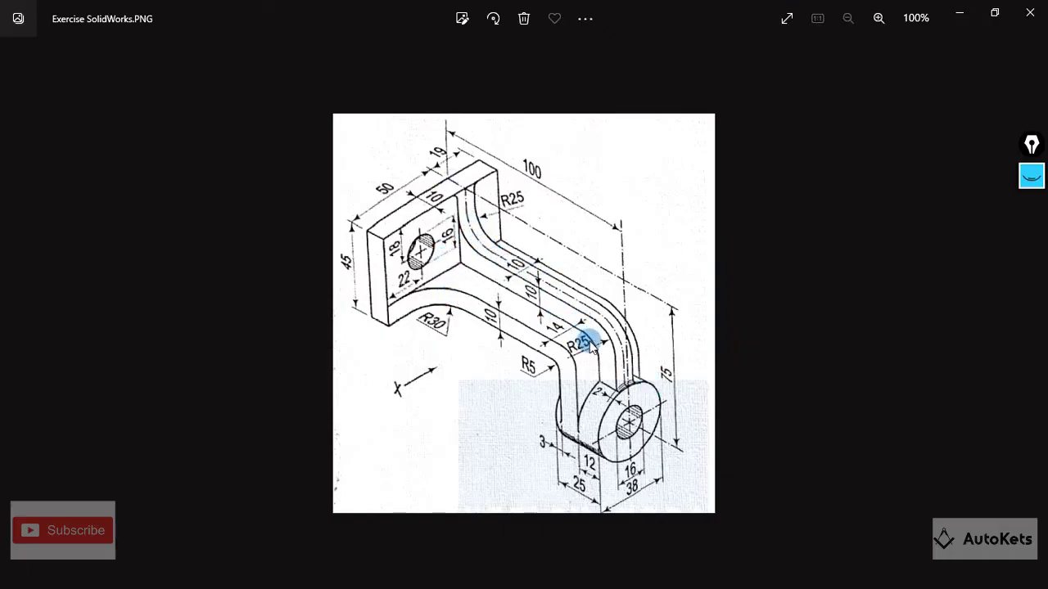
pyautogui.hotkey('alt', 'Tab')
pyautogui.moveTo(672, 168); pyautogui.dragTo(697, 159)
pyautogui.press('Escape')
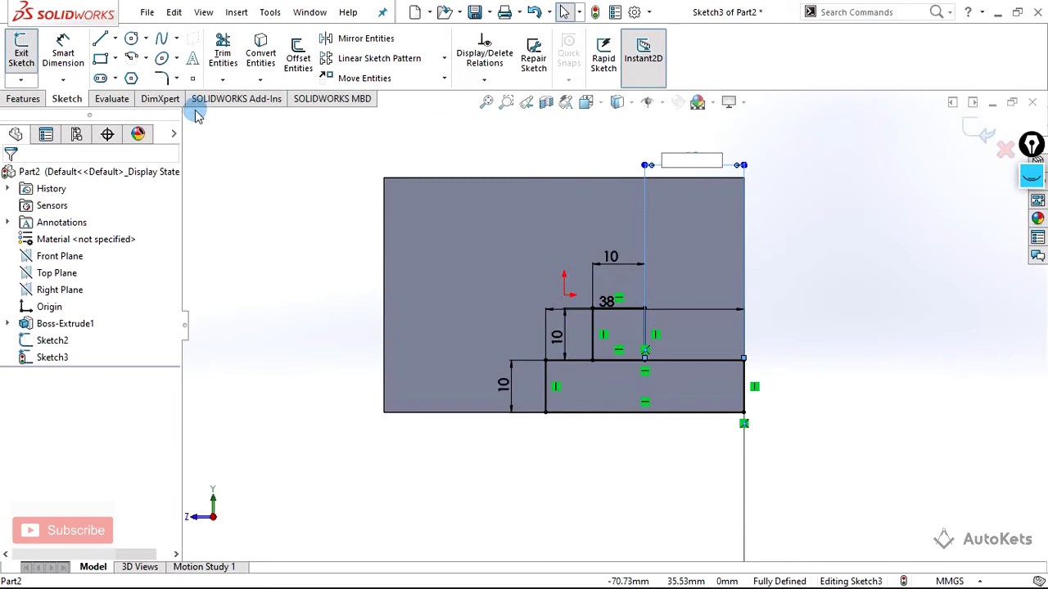
pyautogui.click(739, 166)
pyautogui.click(621, 297)
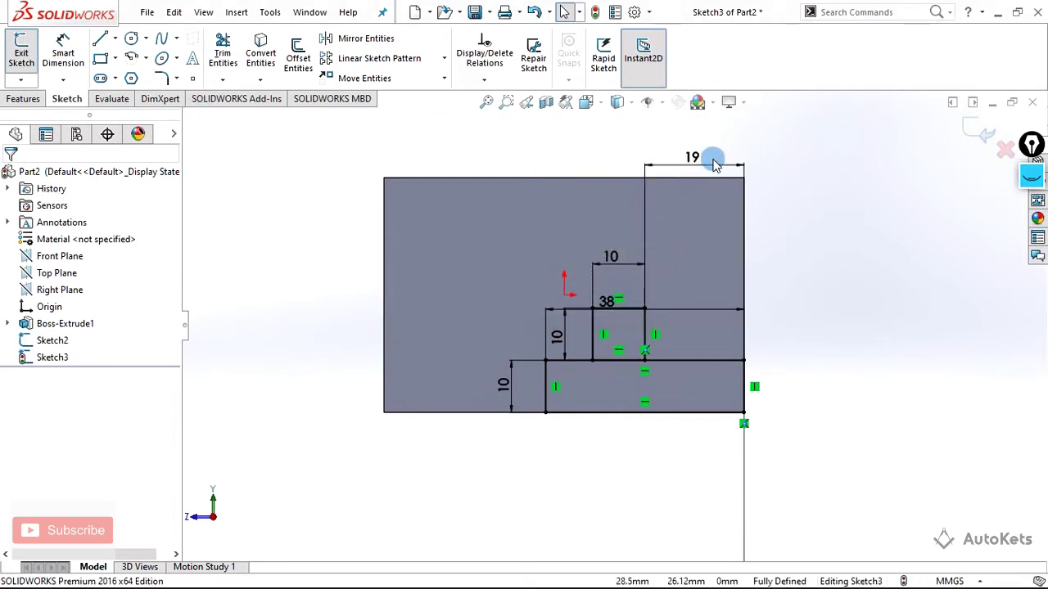
pyautogui.click(713, 168)
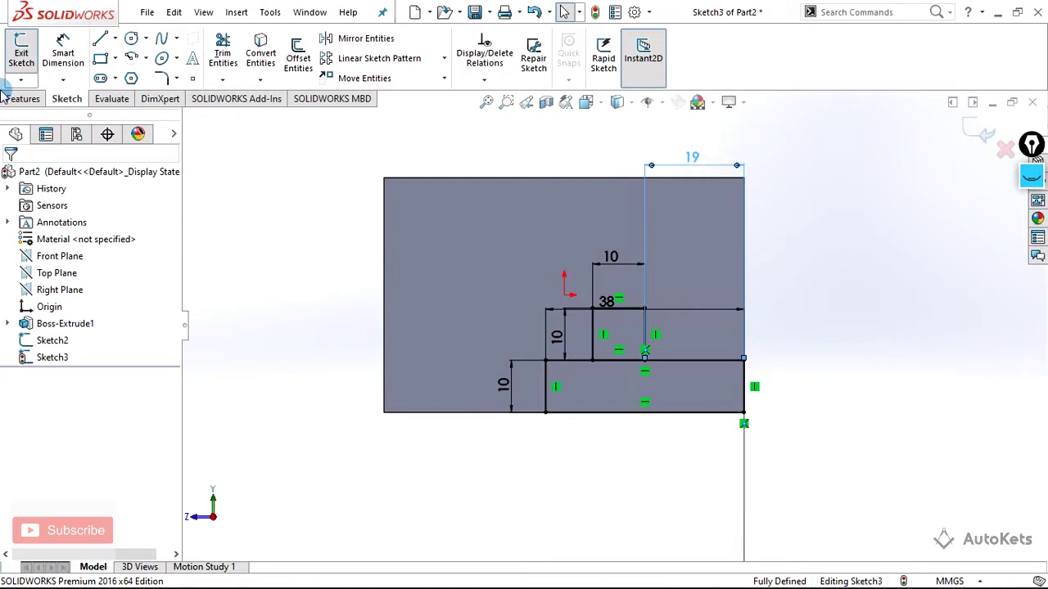
pyautogui.press('Delete')
# Step: Dimension the horizontal distance from the midpoint of the small rectangle's upper edge to the plate's side edge as 19 mm
pyautogui.click(64, 55)
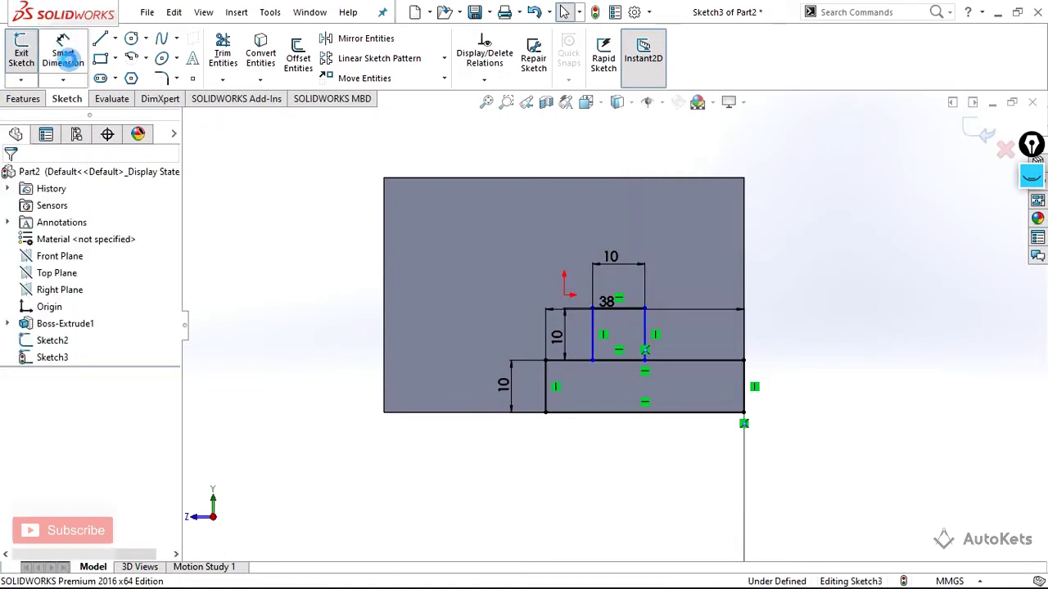
pyautogui.scroll(-3, 627, 320)
pyautogui.click(614, 310)
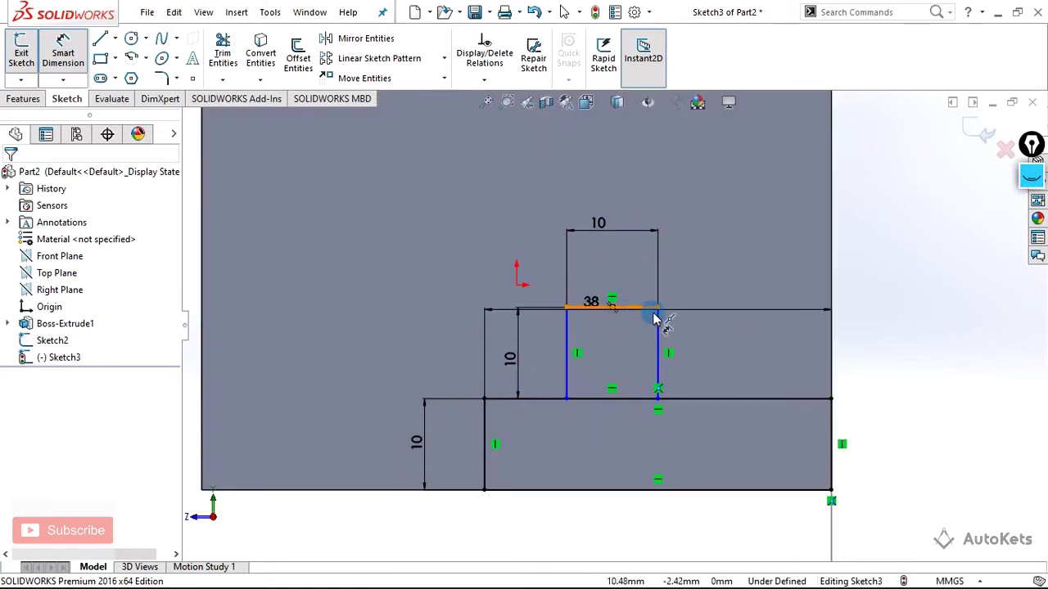
pyautogui.click(834, 272)
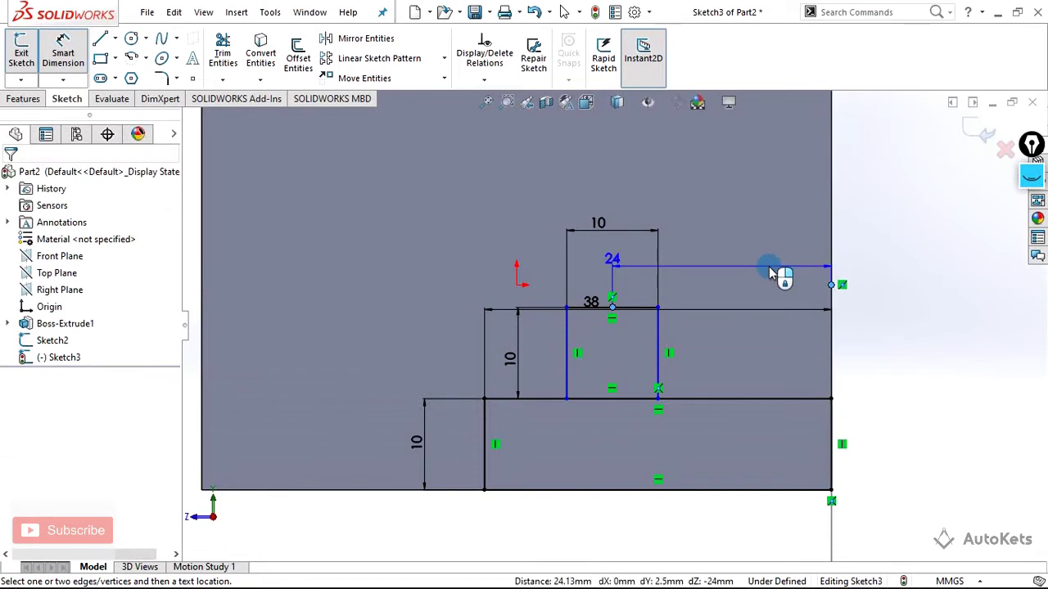
pyautogui.press('z')
pyautogui.click(691, 146)
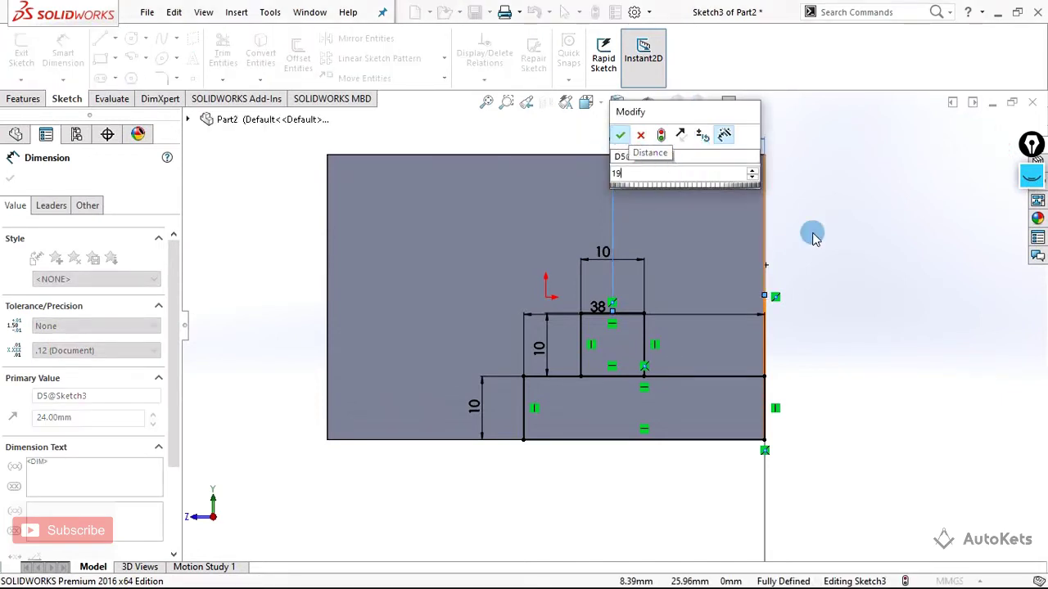
pyautogui.press('Escape')
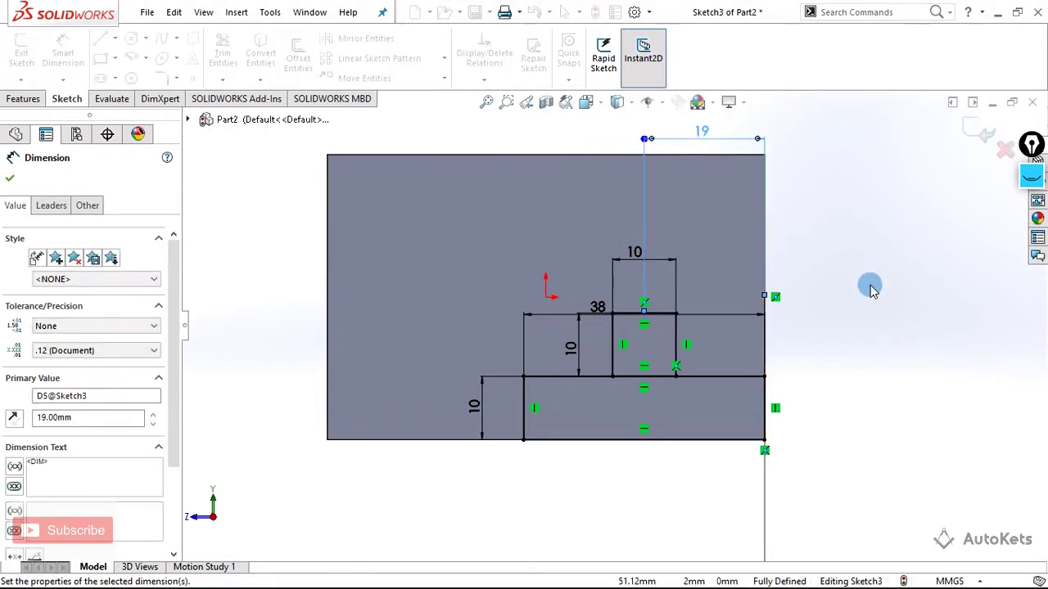
pyautogui.rightClick(870, 287)
pyautogui.click(859, 296)
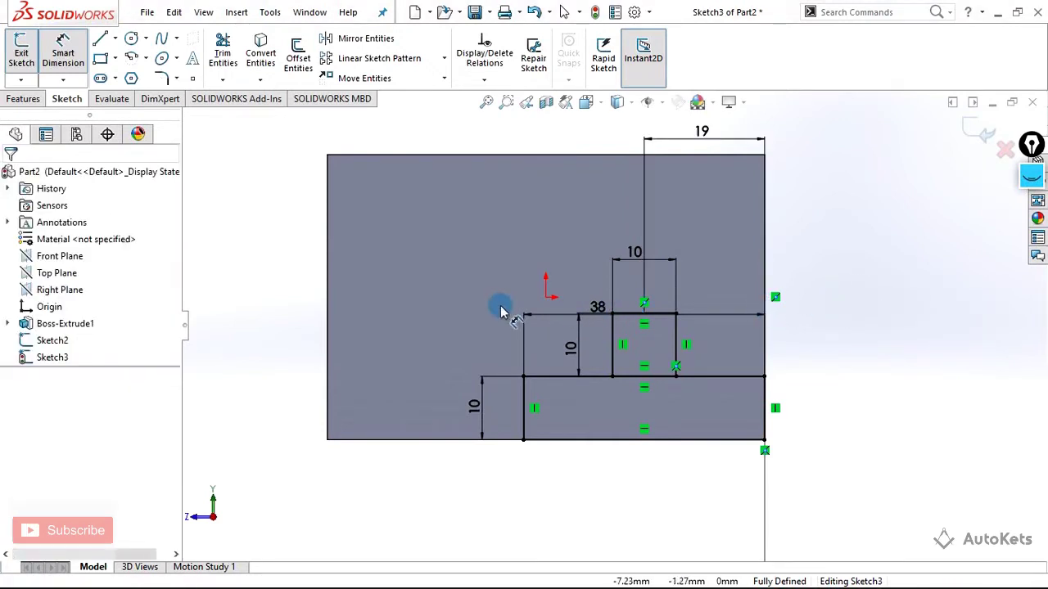
pyautogui.press('Escape')
# Step: Trim away the line segment separating the two rectangles so they form one inverted-T outline
pyautogui.scroll(-2, 631, 409)
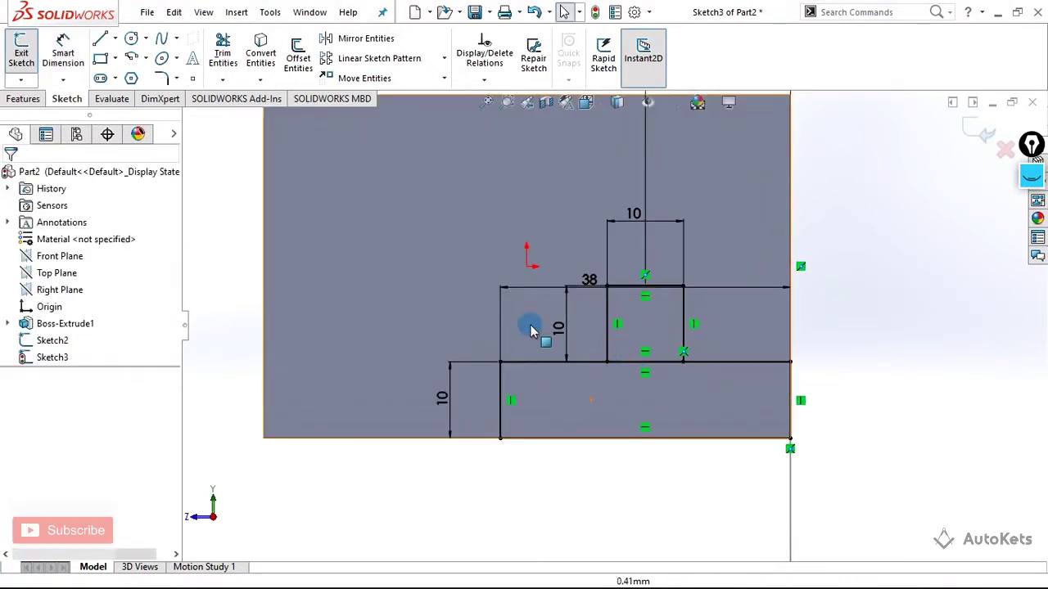
pyautogui.click(222, 54)
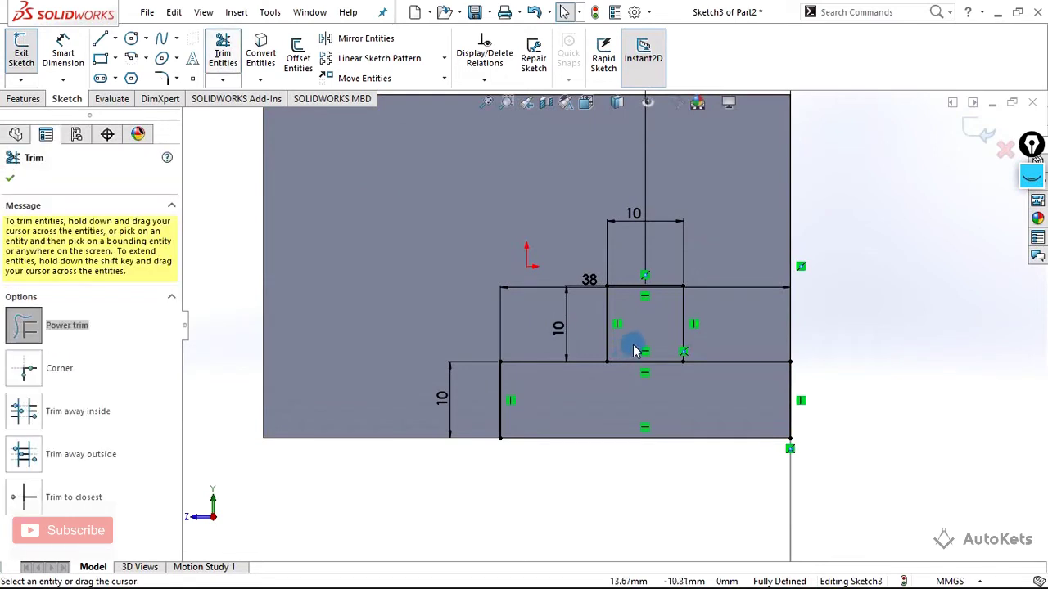
pyautogui.moveTo(635, 339); pyautogui.dragTo(642, 375)
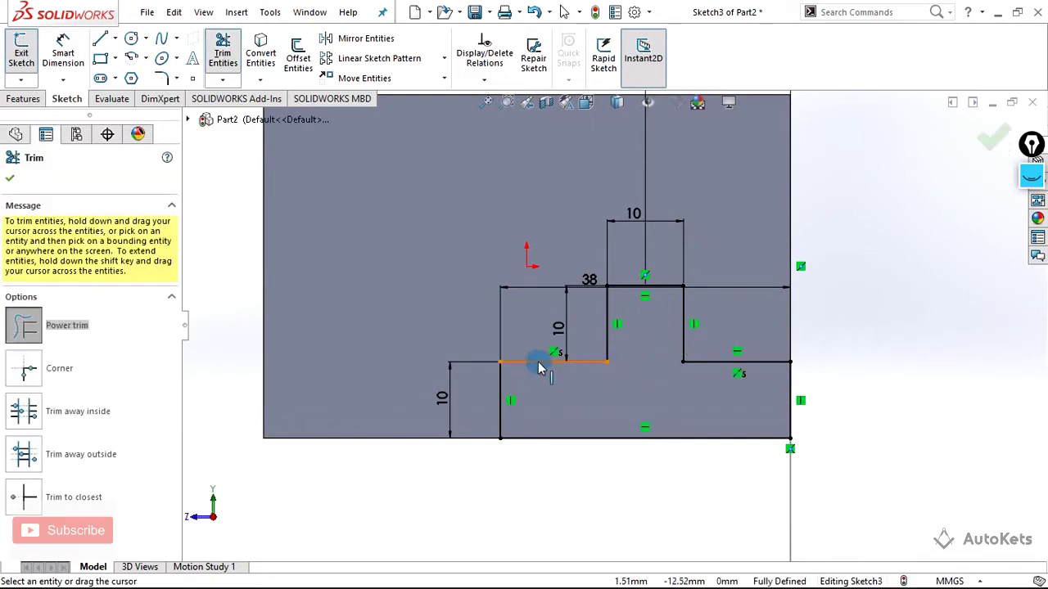
pyautogui.press('Escape')
pyautogui.scroll(4, 819, 410)
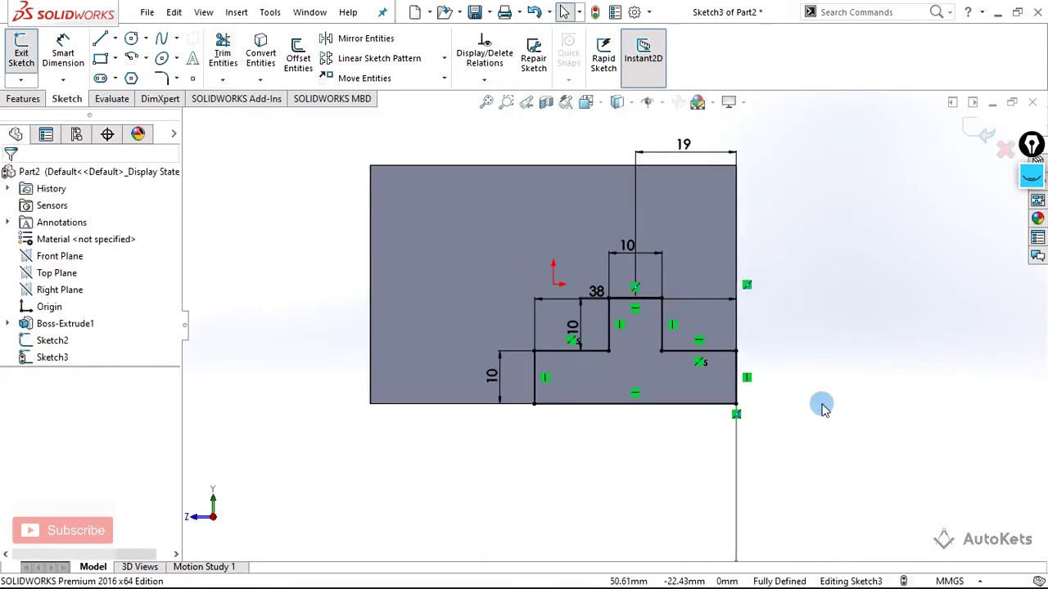
# Step: Exit the profile sketch and change the part's display style to Hidden Lines Removed
pyautogui.moveTo(758, 419); pyautogui.dragTo(723, 424, button='middle')
pyautogui.click(21, 53)
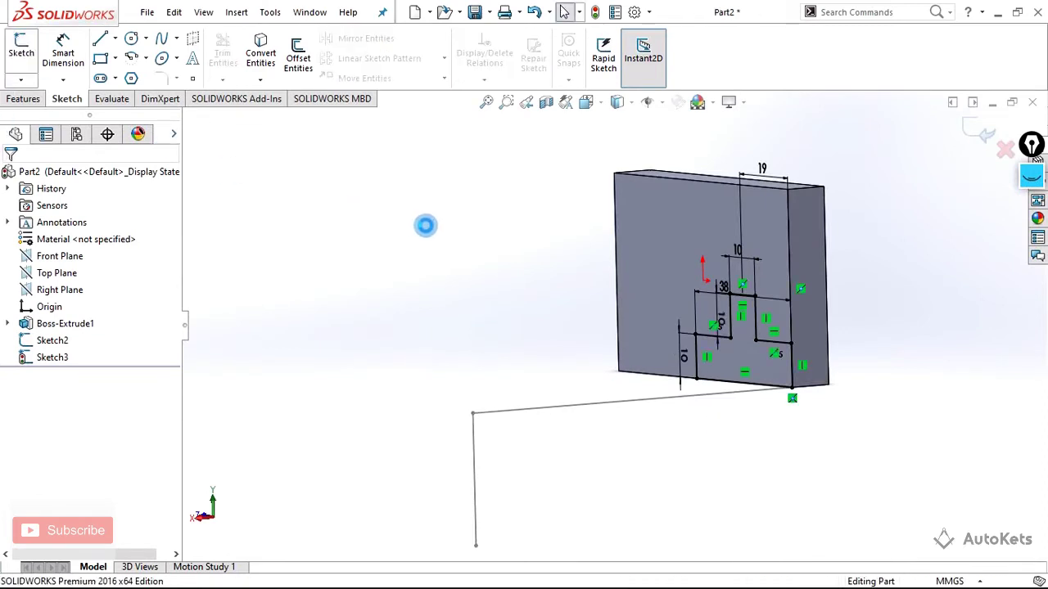
pyautogui.scroll(-2, 720, 427)
pyautogui.moveTo(720, 427); pyautogui.dragTo(736, 445, button='middle')
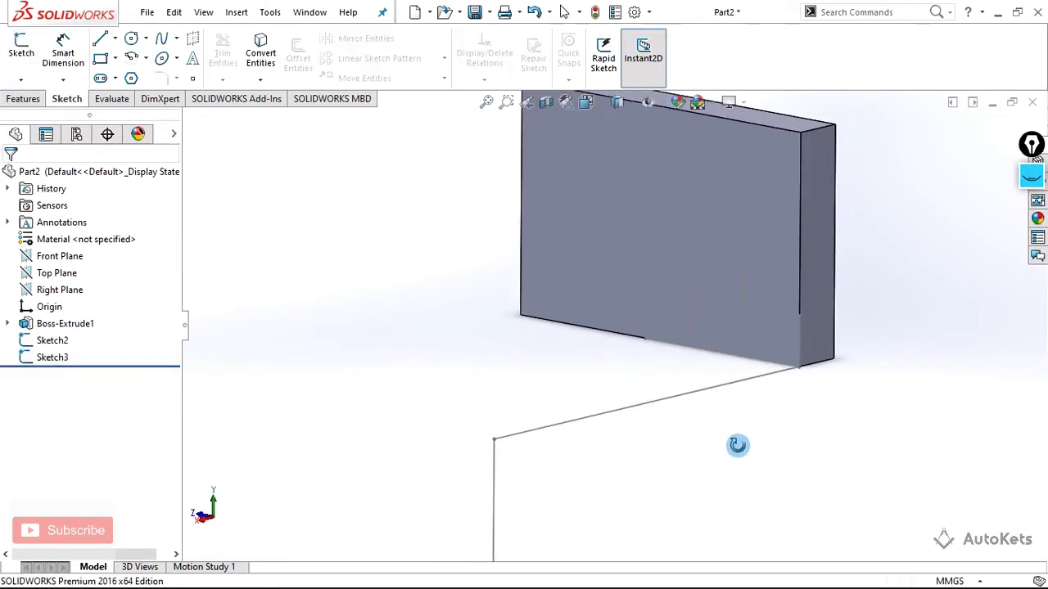
pyautogui.click(639, 242)
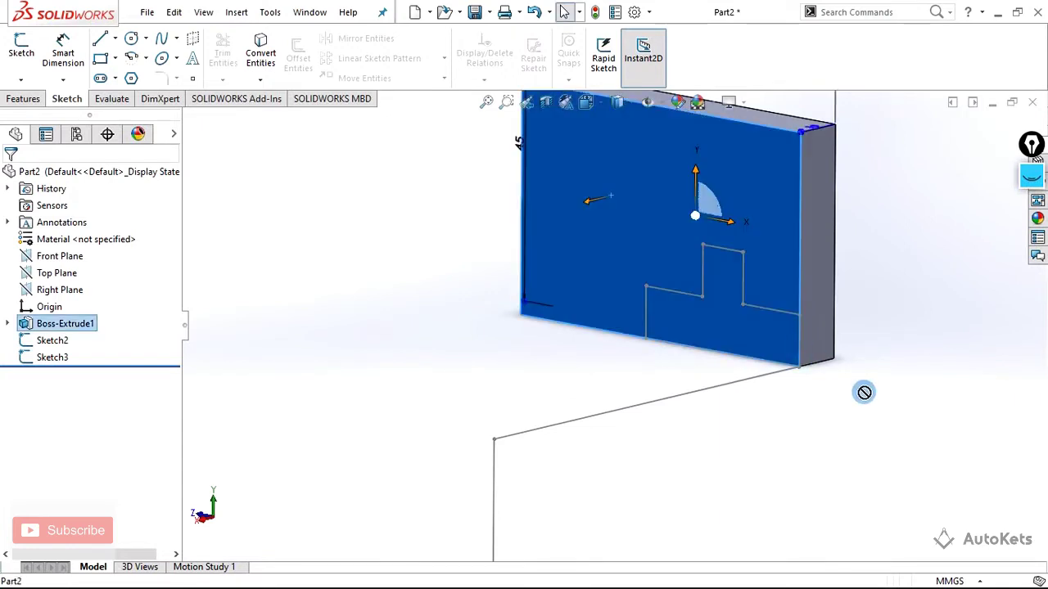
pyautogui.click(891, 350)
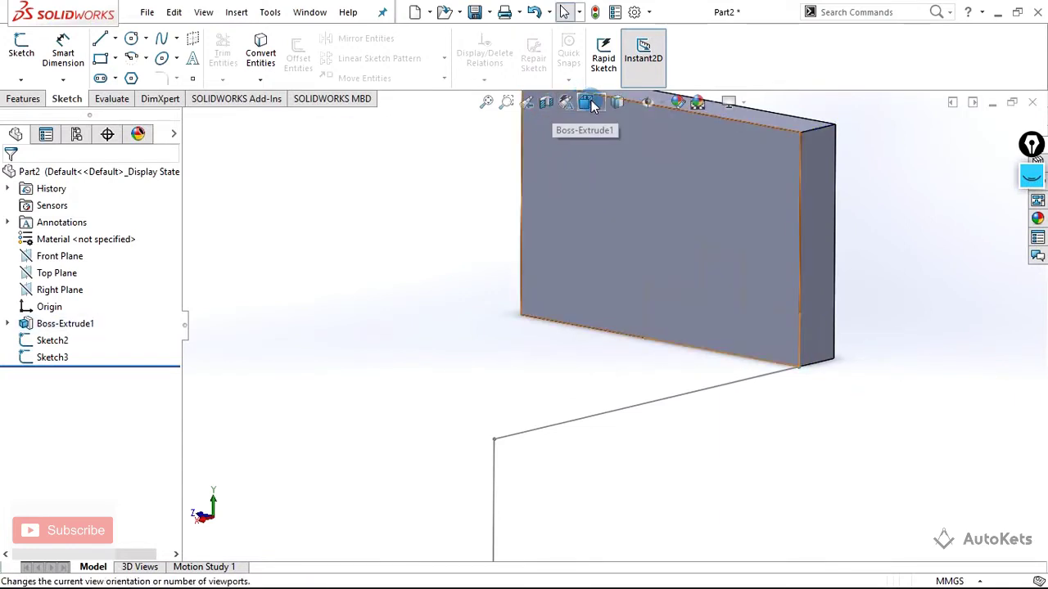
pyautogui.scroll(3, 655, 218)
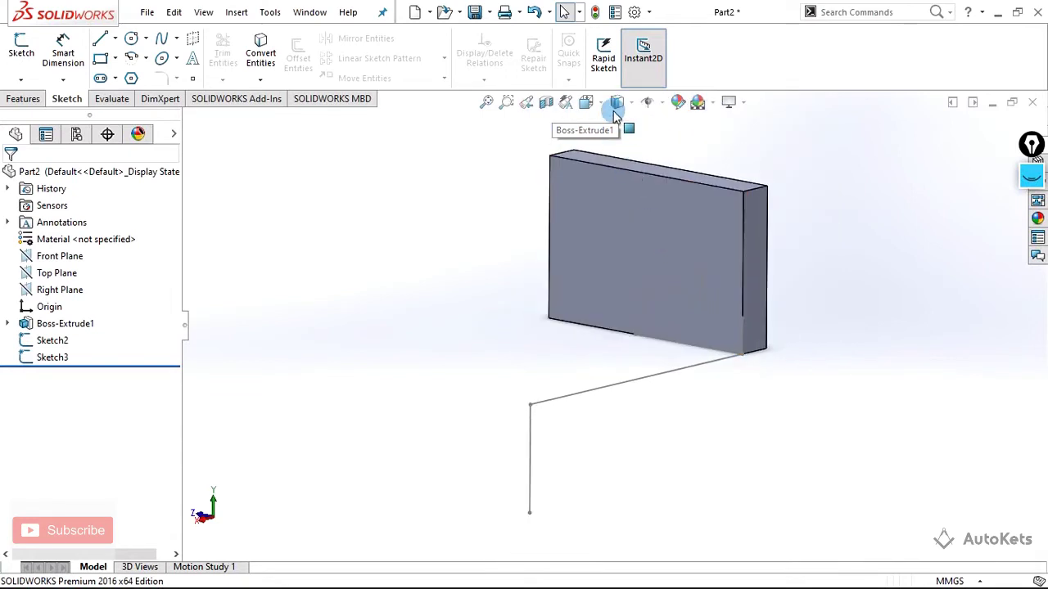
pyautogui.click(627, 103)
pyautogui.click(618, 167)
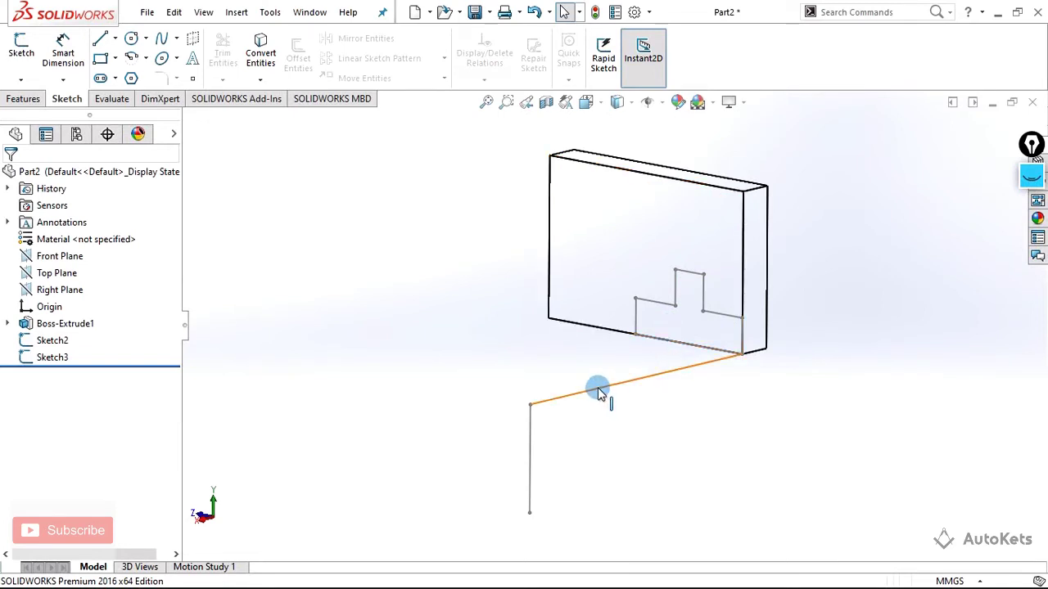
# Step: Create a Swept Boss/Base with the T-shaped Sketch3 as profile and the L-shaped Sketch2 as path
pyautogui.click(20, 99)
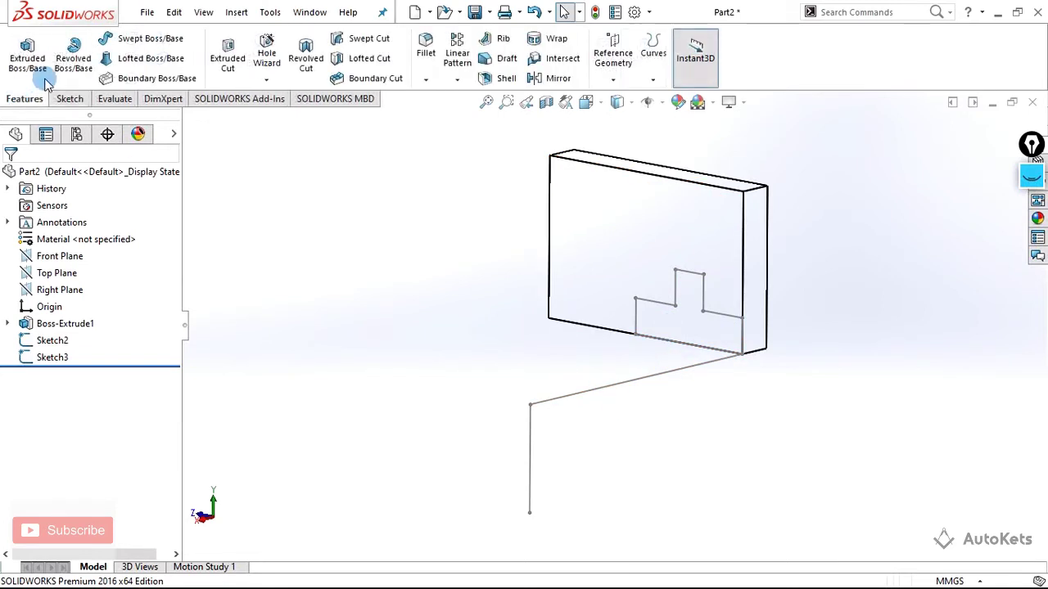
pyautogui.click(152, 42)
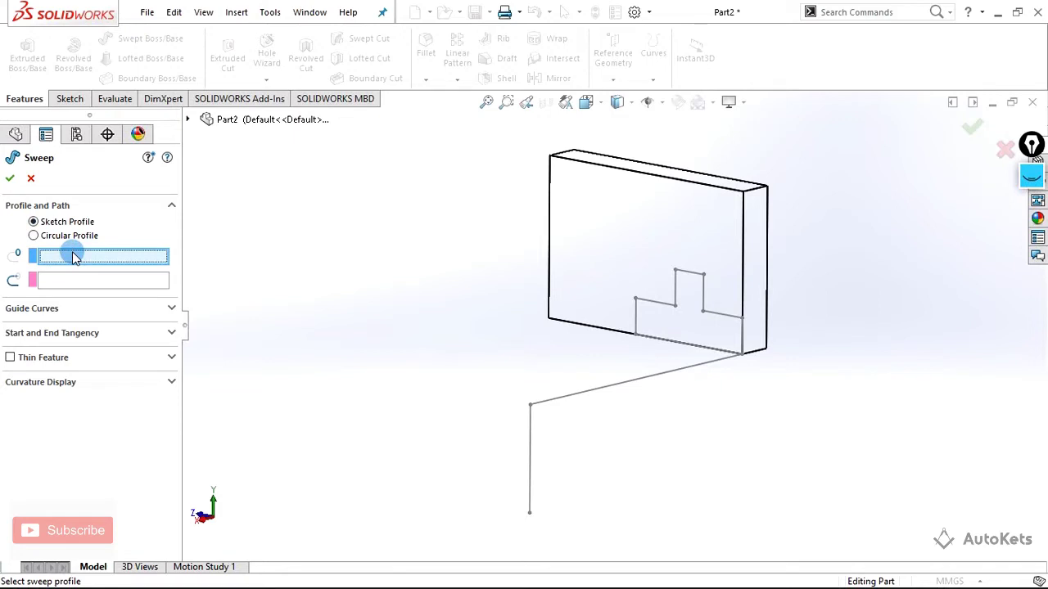
pyautogui.click(686, 277)
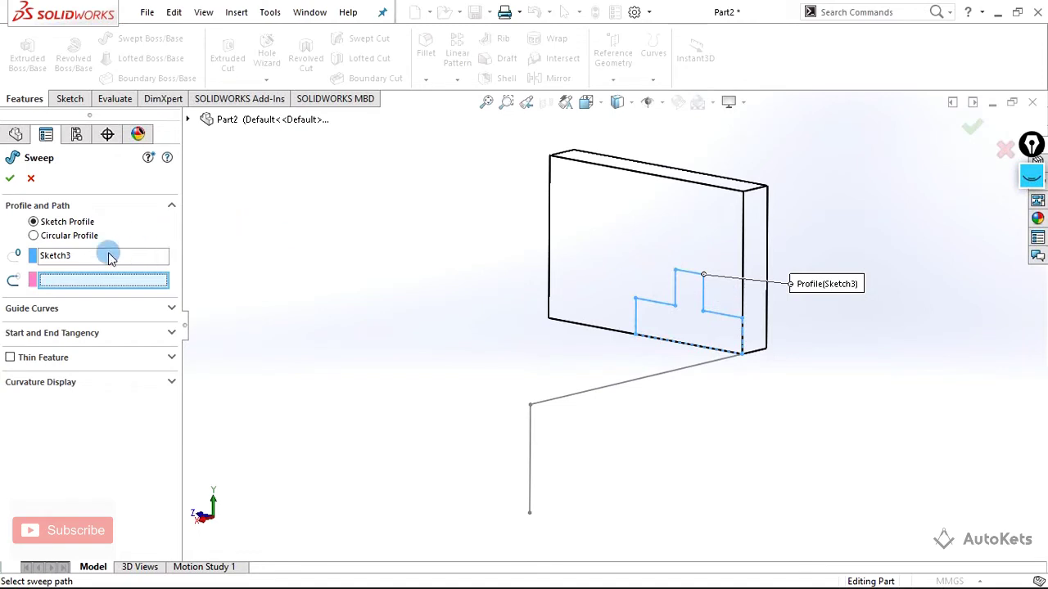
pyautogui.click(657, 379)
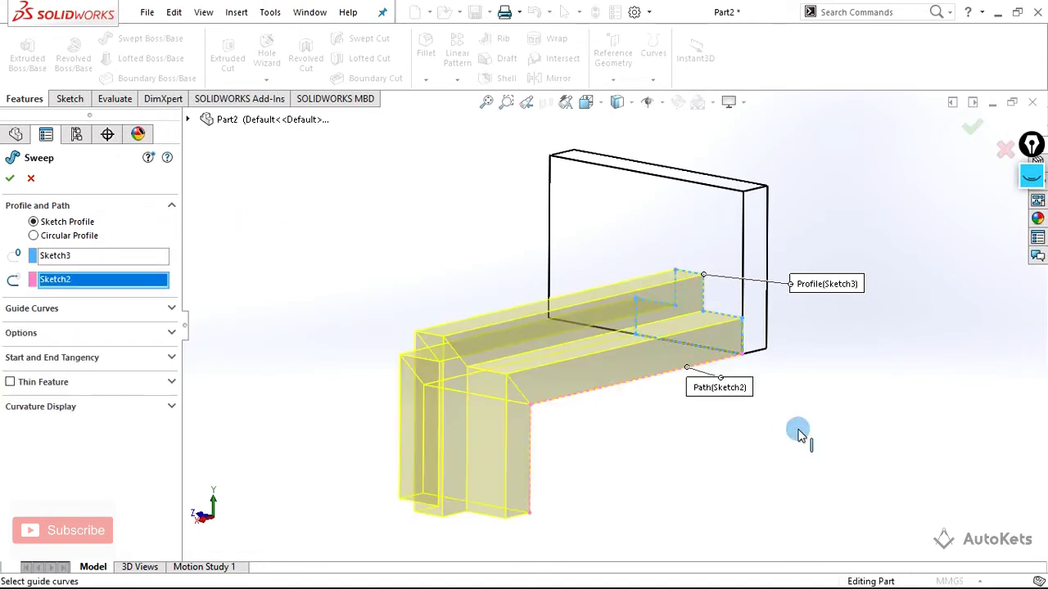
pyautogui.click(10, 179)
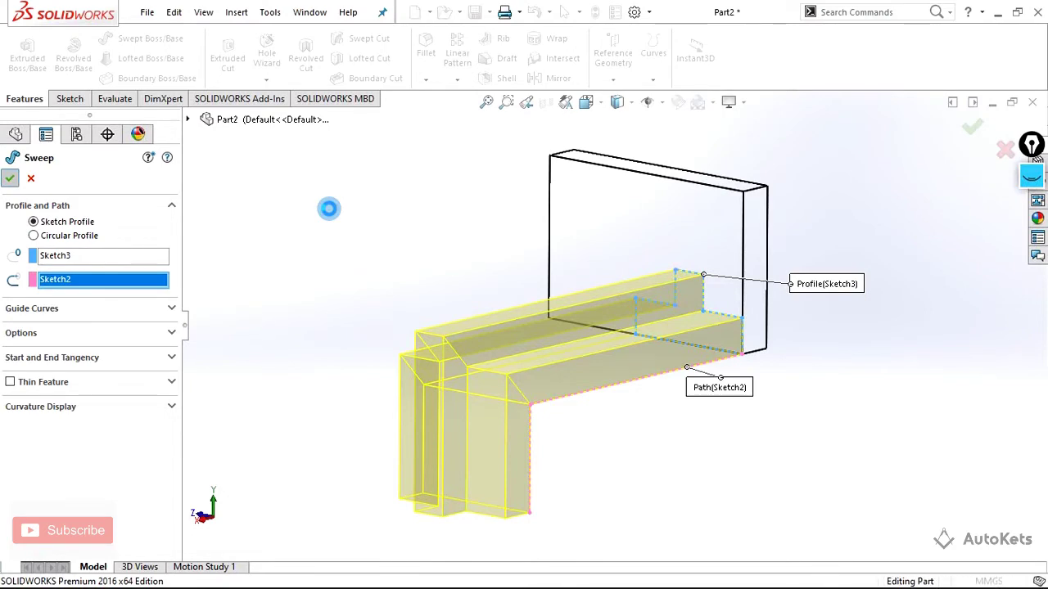
# Step: Change the part's display style to Shaded With Edges
pyautogui.click(606, 109)
pyautogui.click(625, 133)
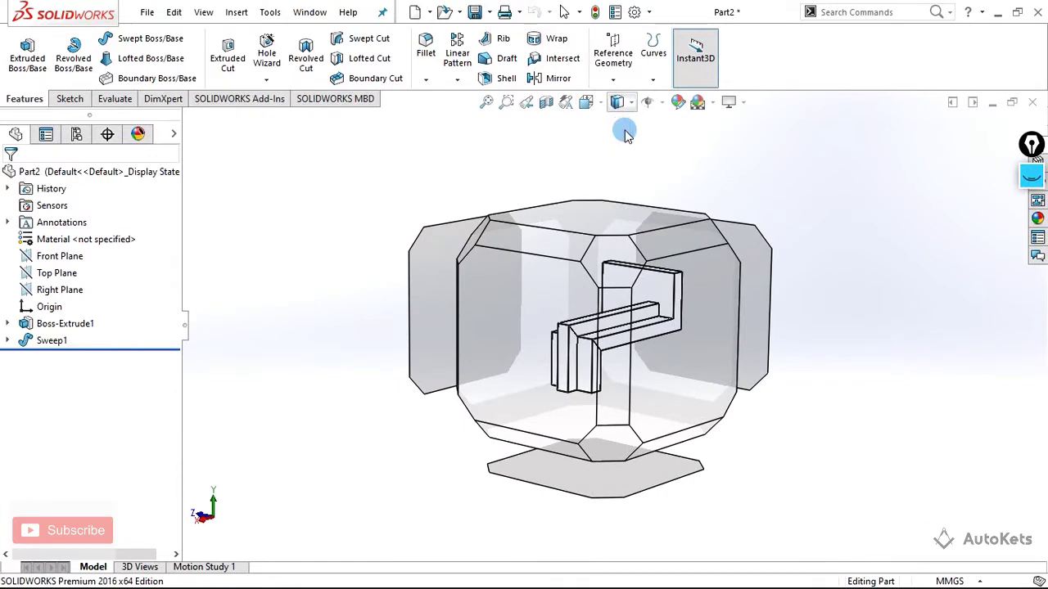
pyautogui.moveTo(798, 181)
pyautogui.mouseDown(button='middle')
pyautogui.moveTo(604, 311)
pyautogui.moveTo(666, 323)
pyautogui.moveTo(633, 338)
pyautogui.moveTo(691, 355)
pyautogui.moveTo(668, 367)
pyautogui.moveTo(660, 456)
pyautogui.moveTo(669, 414)
pyautogui.moveTo(669, 428)
pyautogui.moveTo(629, 427)
pyautogui.mouseUp(button='middle')
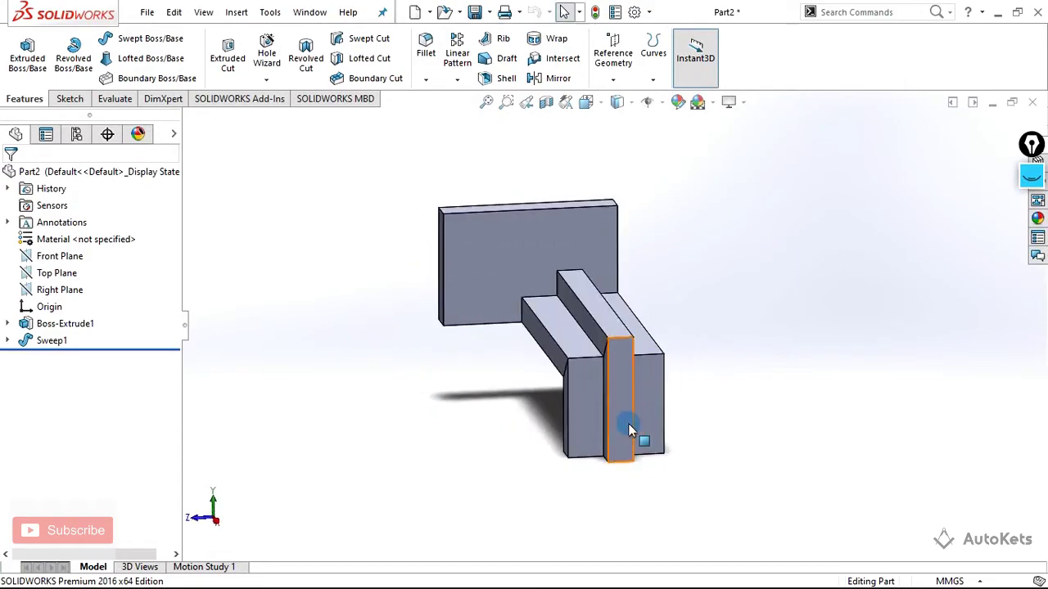
# Step: Consult the exercise drawing and start a sketch on the face of the arm's downward leg that faces the plate
pyautogui.hotkey('alt', 'Tab')
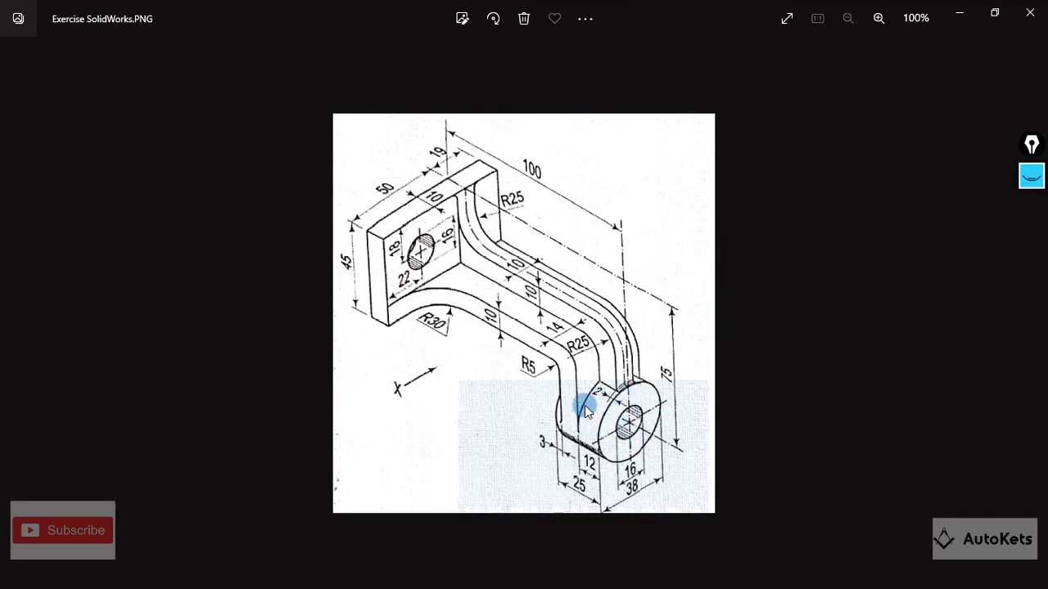
pyautogui.hotkey('alt', 'Tab')
pyautogui.moveTo(604, 407); pyautogui.dragTo(732, 392, button='middle')
pyautogui.click(617, 424)
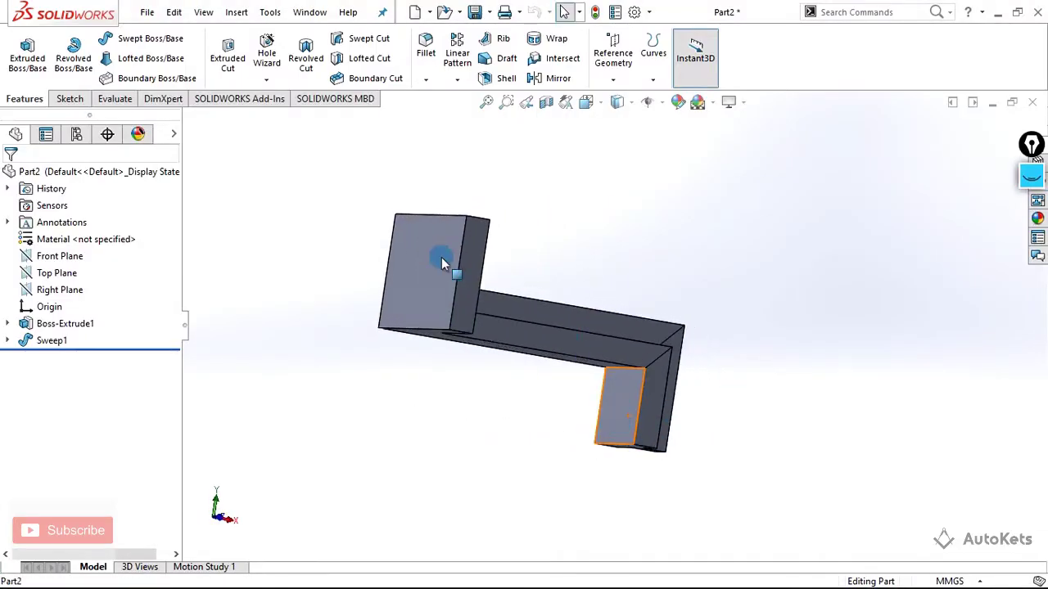
pyautogui.click(78, 101)
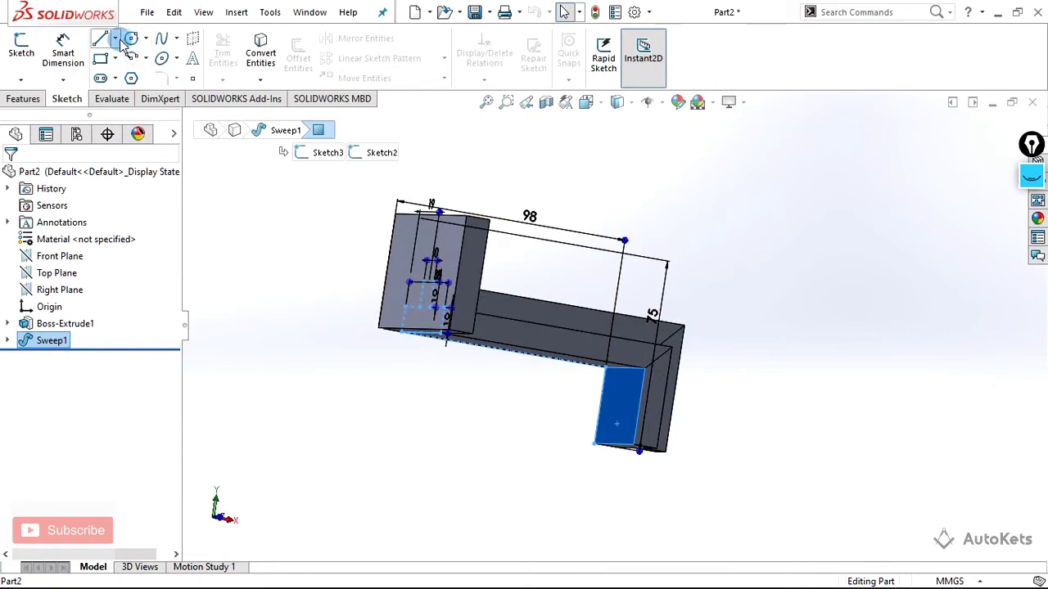
pyautogui.click(21, 49)
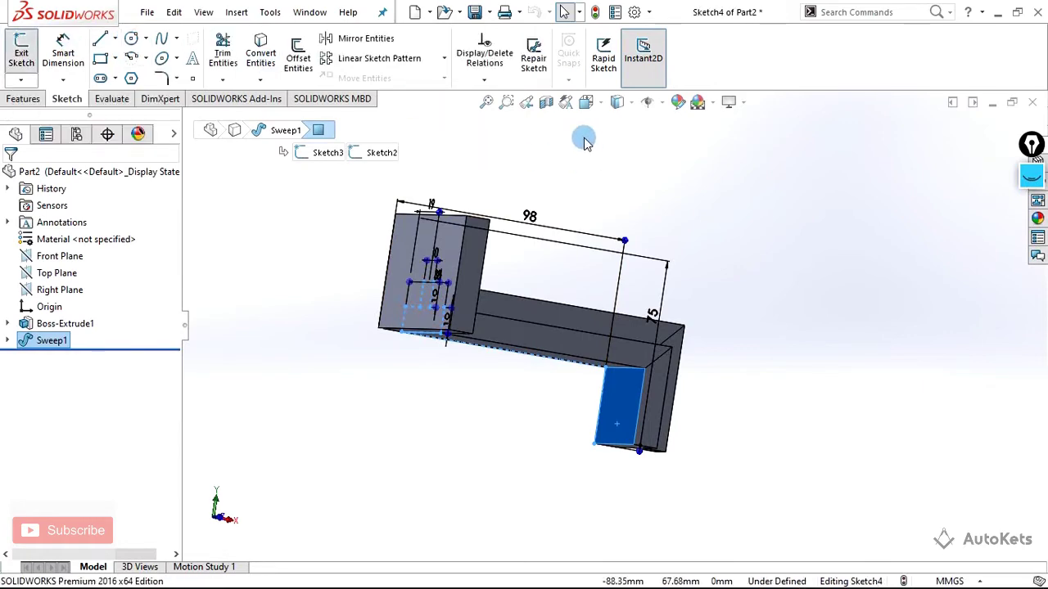
pyautogui.click(587, 101)
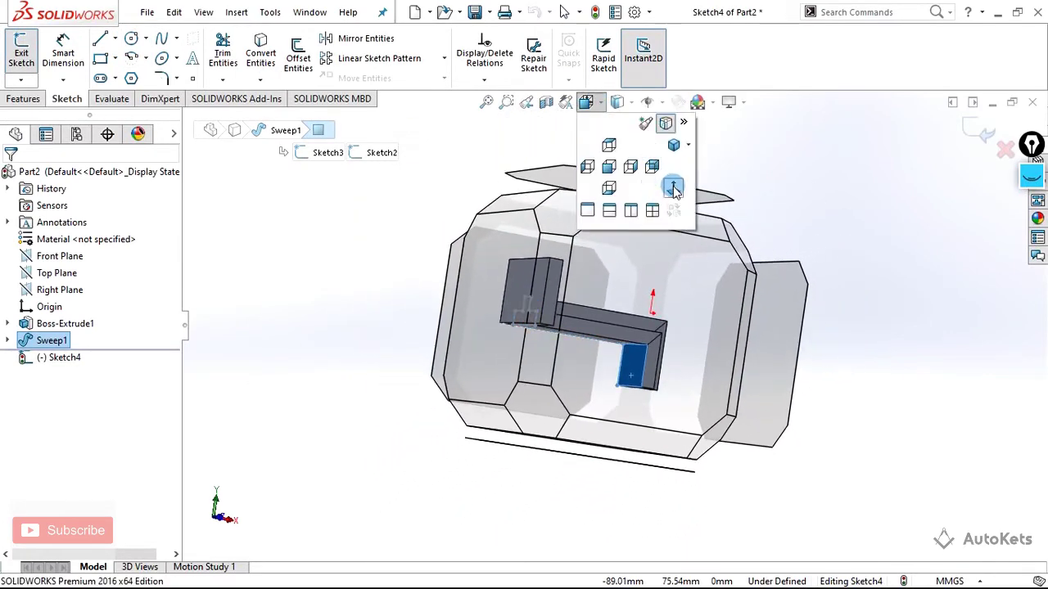
pyautogui.click(673, 185)
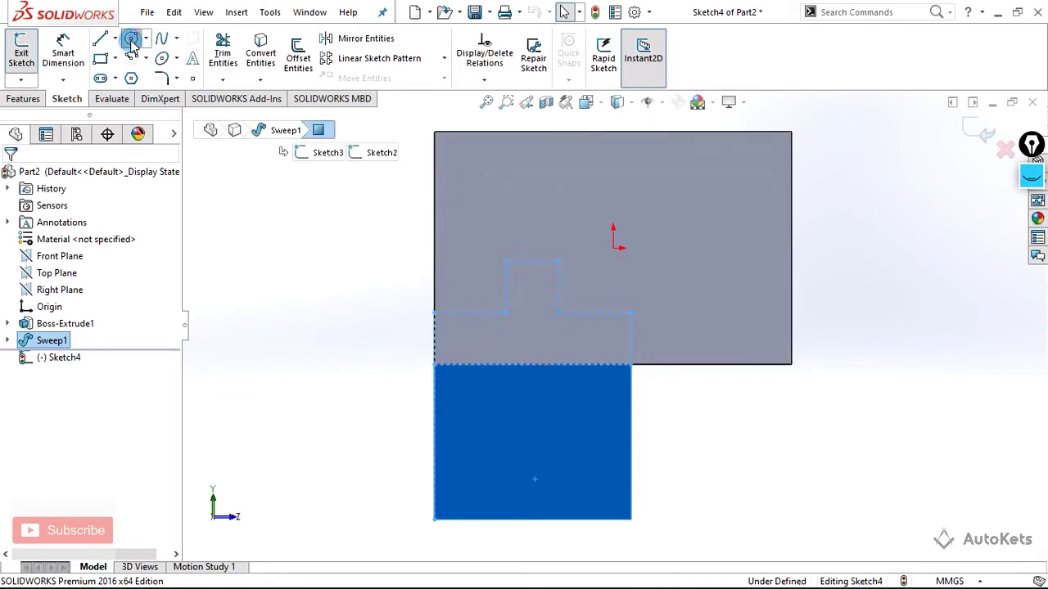
# Step: Sketch a 19 mm radius circle centred on the midpoint of the leg's lower edge, then exit the sketch
pyautogui.click(533, 520)
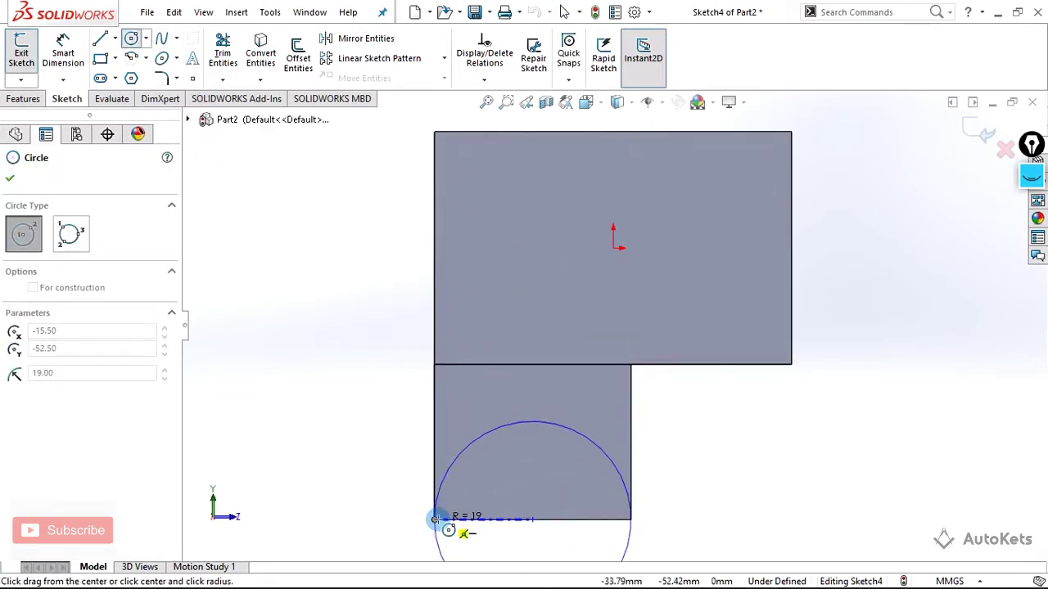
pyautogui.click(435, 519)
pyautogui.press('f')
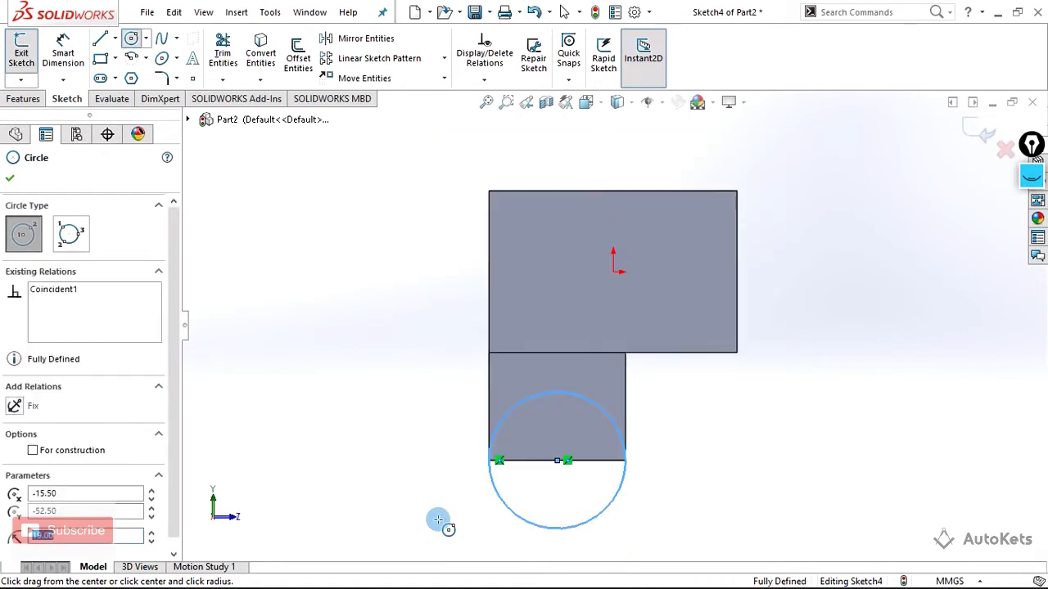
pyautogui.click(16, 57)
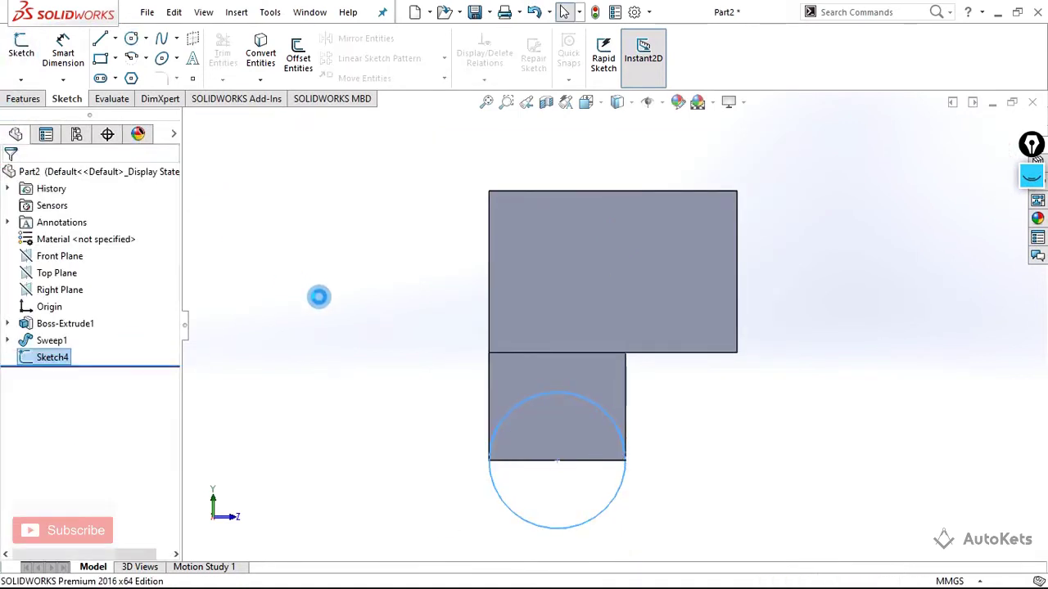
# Step: Start a Boss-Extrude of the circle and examine the cylinder's thickness dimensions in the exercise drawing, marking them temporarily
pyautogui.moveTo(319, 296); pyautogui.dragTo(232, 340, button='middle')
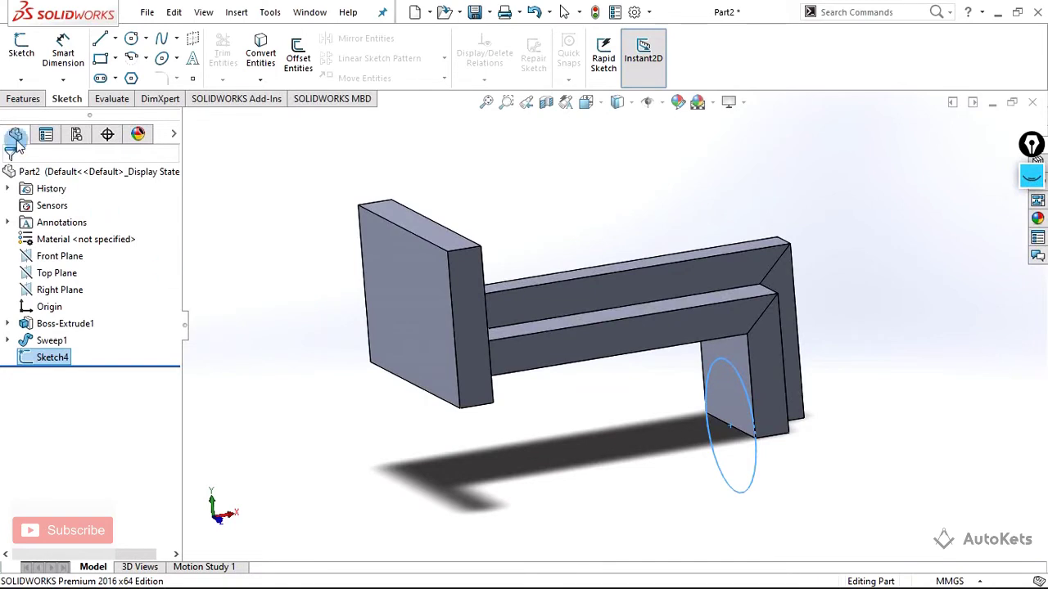
pyautogui.click(23, 99)
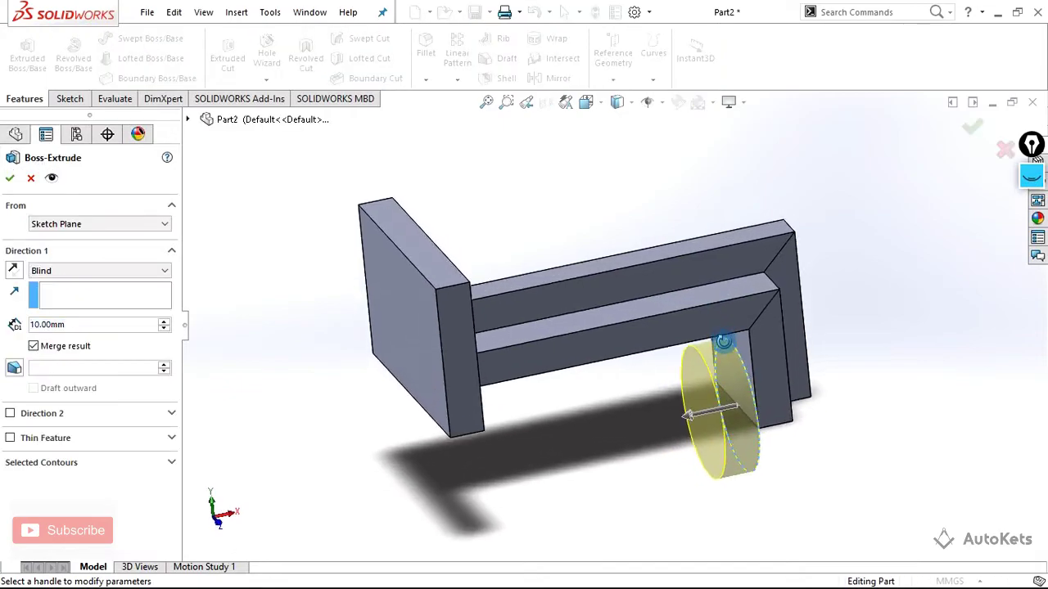
pyautogui.hotkey('alt', 'Tab')
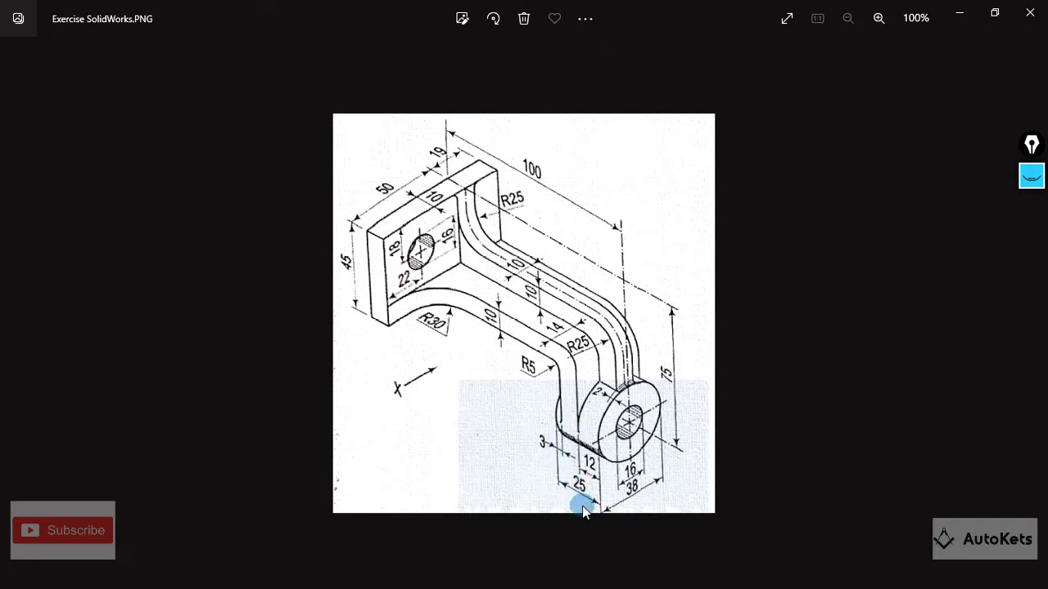
pyautogui.click(1033, 181)
pyautogui.moveTo(1031, 222)
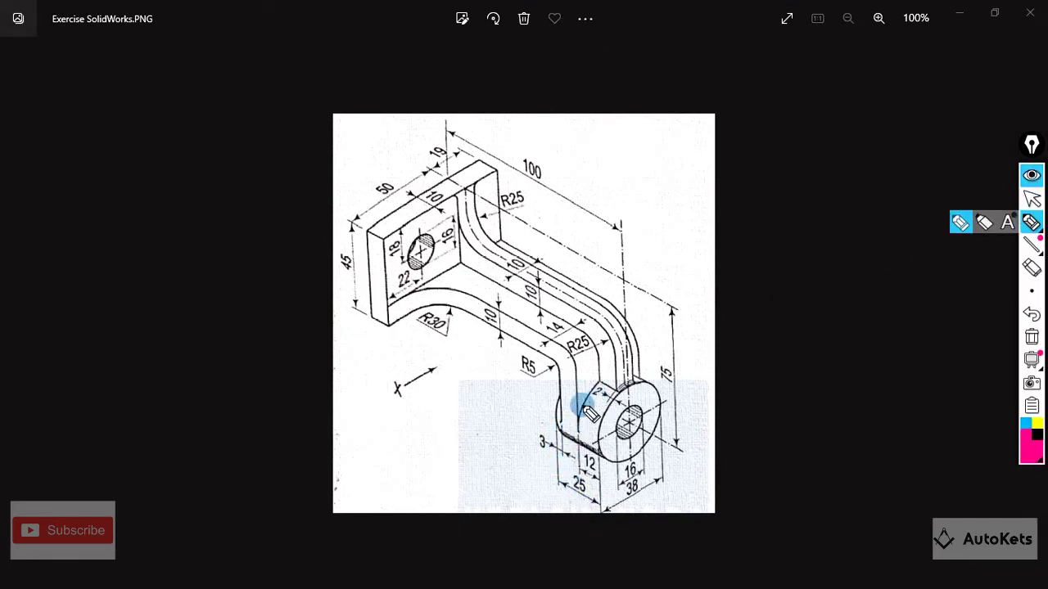
pyautogui.moveTo(561, 422)
pyautogui.mouseDown()
pyautogui.moveTo(553, 417)
pyautogui.moveTo(591, 464)
pyautogui.mouseUp()
pyautogui.click(547, 418)
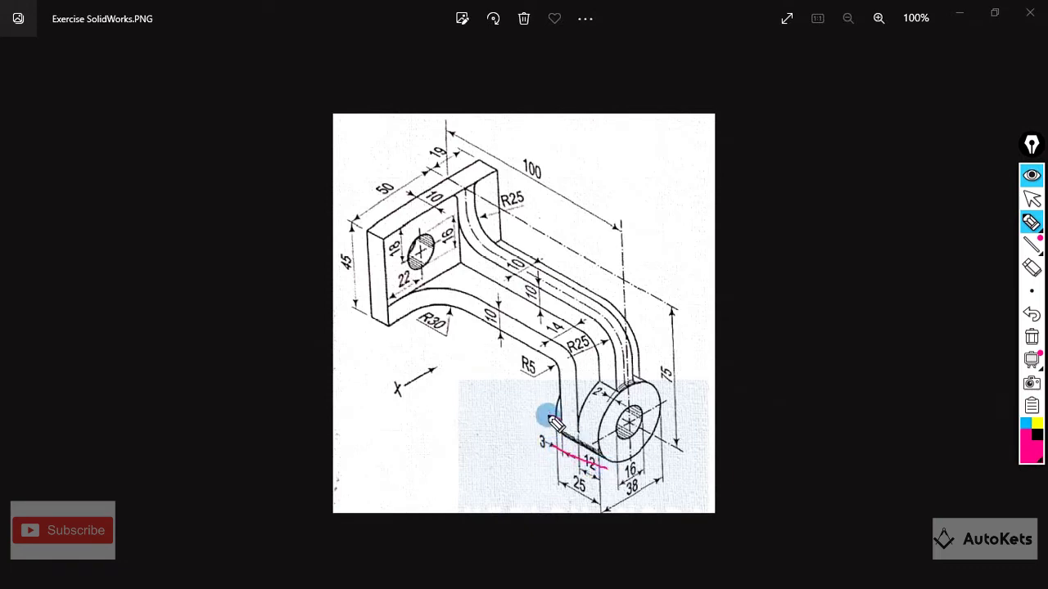
pyautogui.moveTo(561, 420); pyautogui.dragTo(497, 406)
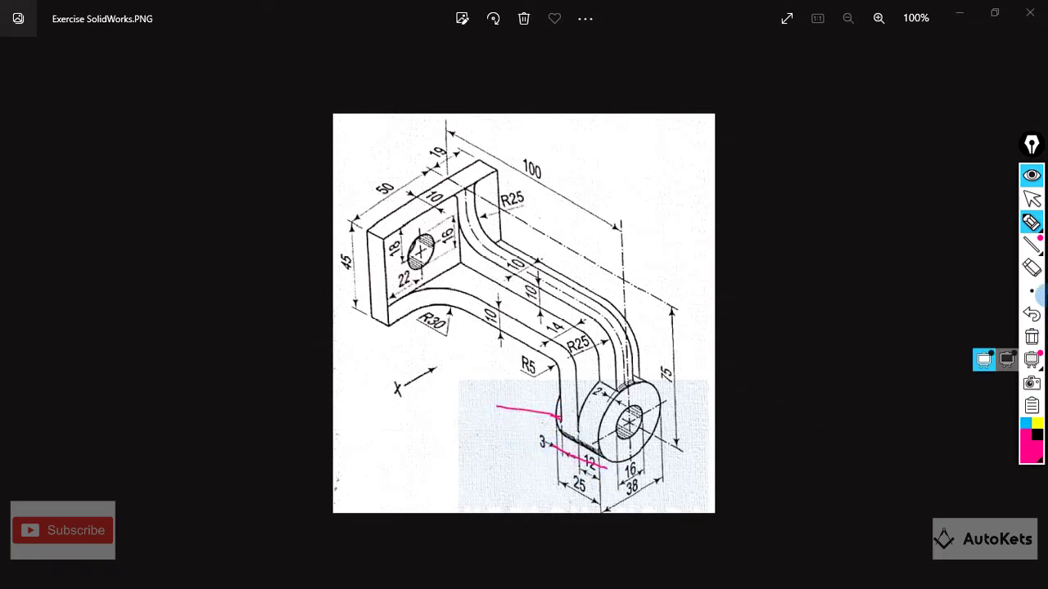
pyautogui.moveTo(1038, 237)
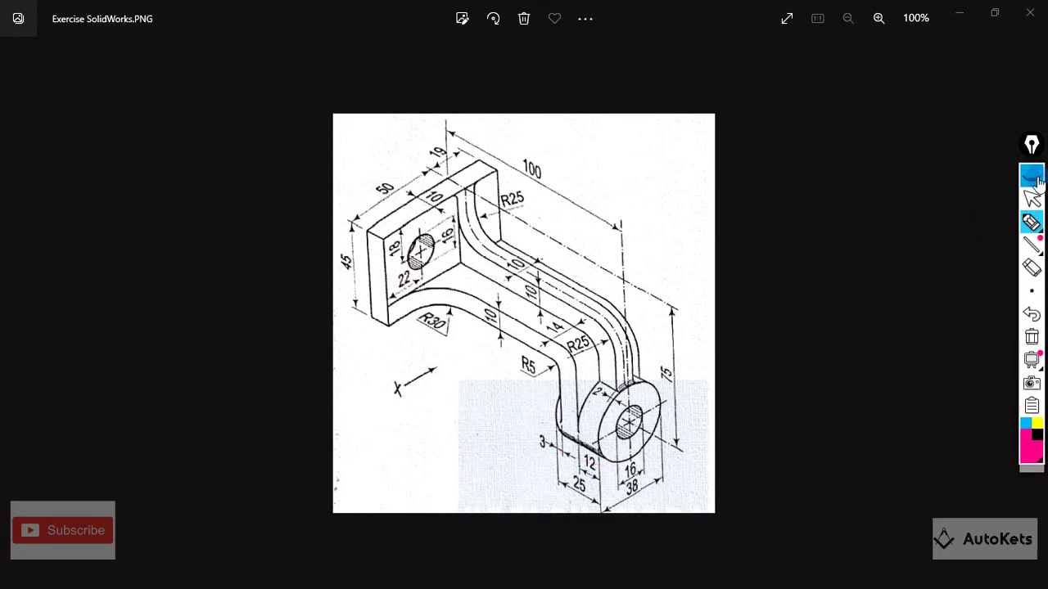
pyautogui.hotkey('alt', 'Tab')
pyautogui.hotkey('alt', 'Tab')
# Step: Extrude the circle 3 mm toward the plate and 22 mm in Direction 2 through the leg, merging the result
pyautogui.click(723, 282)
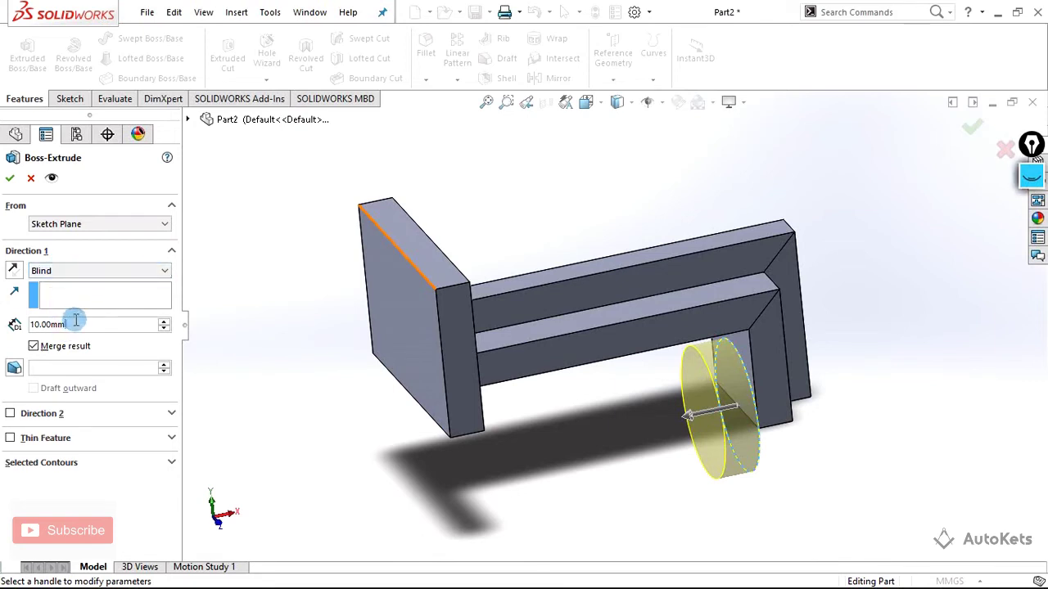
pyautogui.write('3')
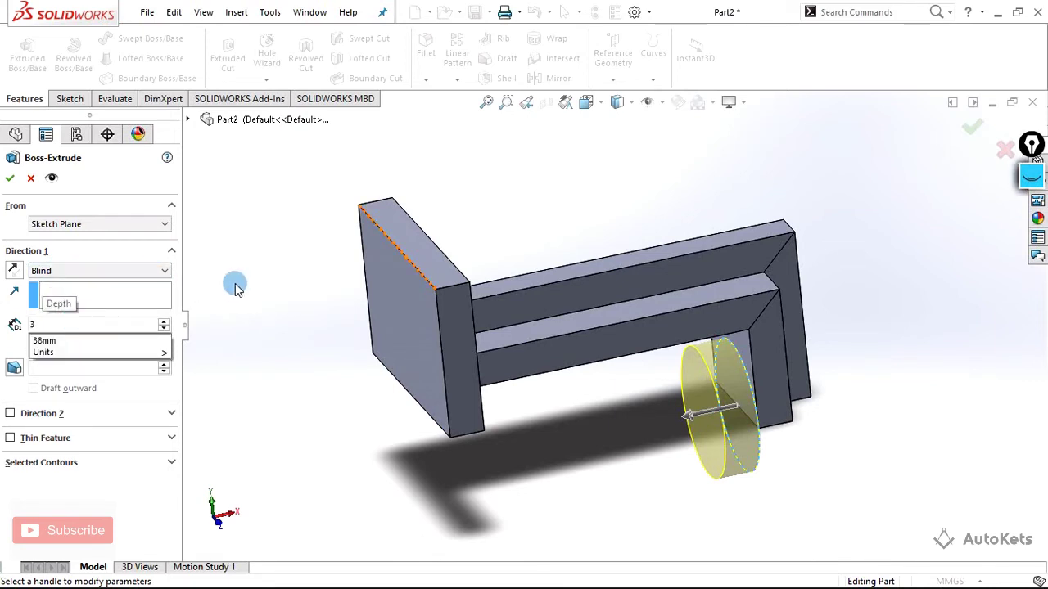
pyautogui.press('Return')
pyautogui.click(10, 414)
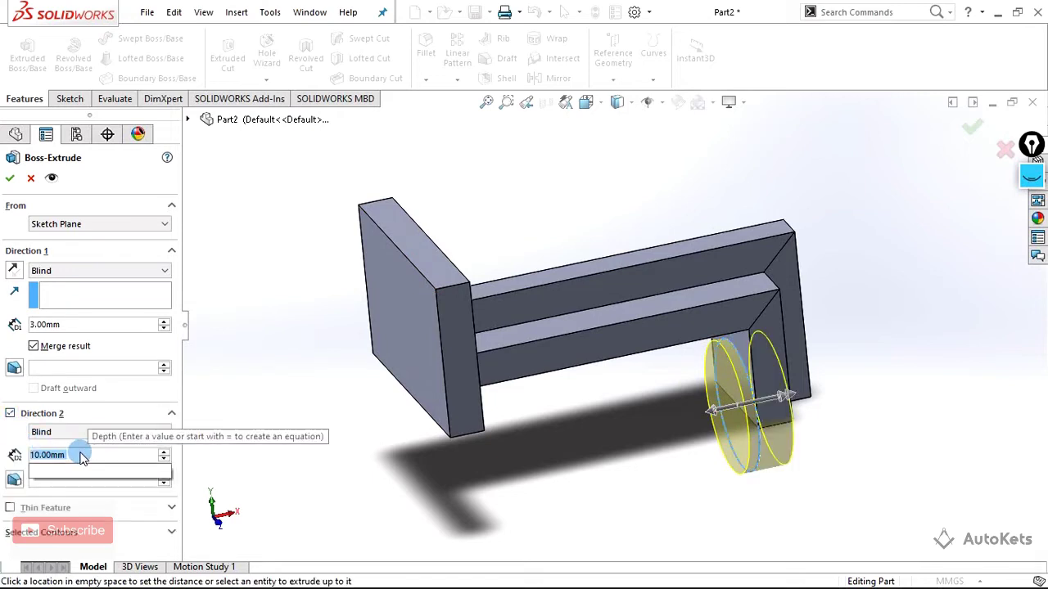
pyautogui.write('22')
pyautogui.press('Return')
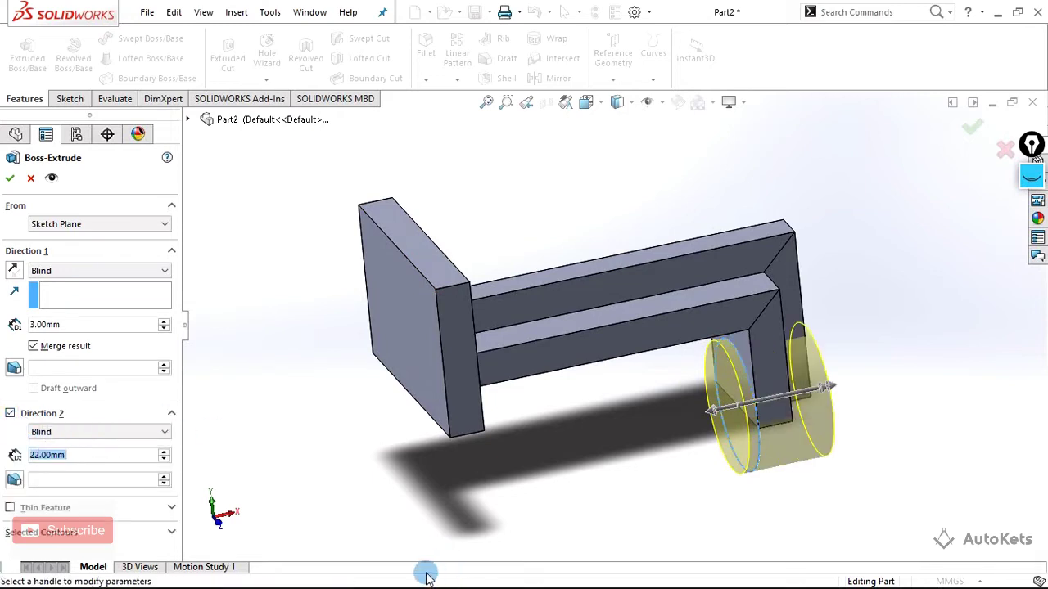
pyautogui.moveTo(610, 483); pyautogui.dragTo(217, 368, button='middle')
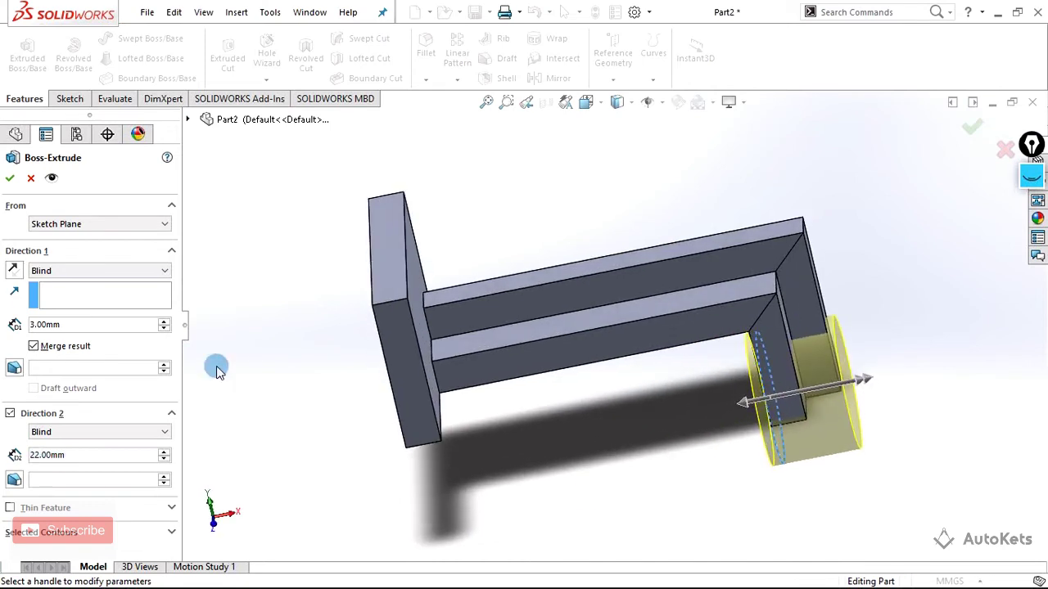
pyautogui.click(14, 182)
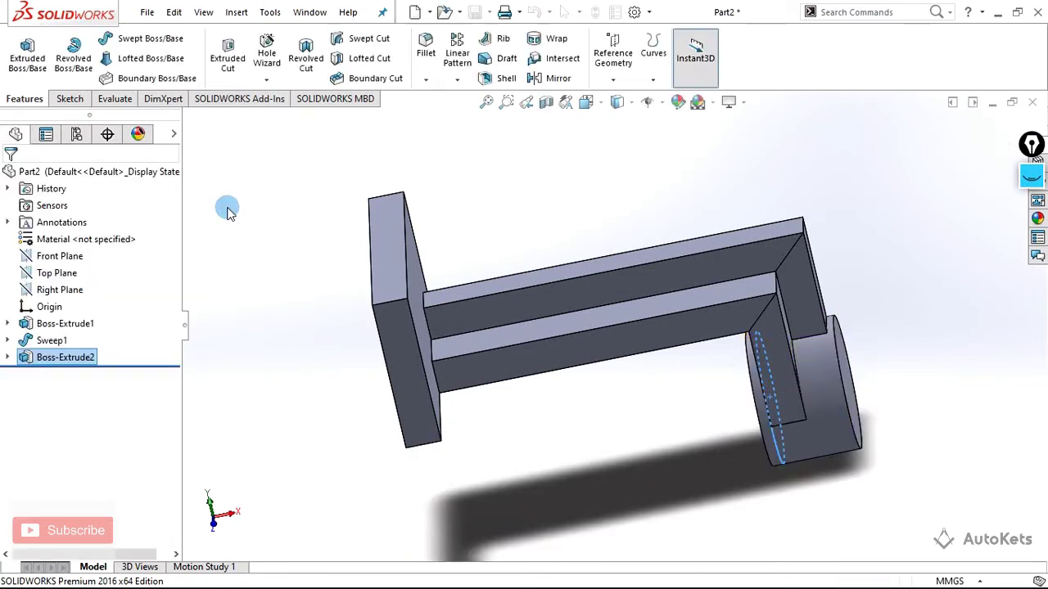
# Step: Start a sketch on the cylinder's outer circular face, on the side away from the plate
pyautogui.moveTo(227, 208)
pyautogui.mouseDown(button='middle')
pyautogui.moveTo(549, 398)
pyautogui.moveTo(847, 402)
pyautogui.moveTo(653, 363)
pyautogui.moveTo(620, 322)
pyautogui.moveTo(554, 327)
pyautogui.mouseUp(button='middle')
pyautogui.click(847, 402)
pyautogui.click(71, 98)
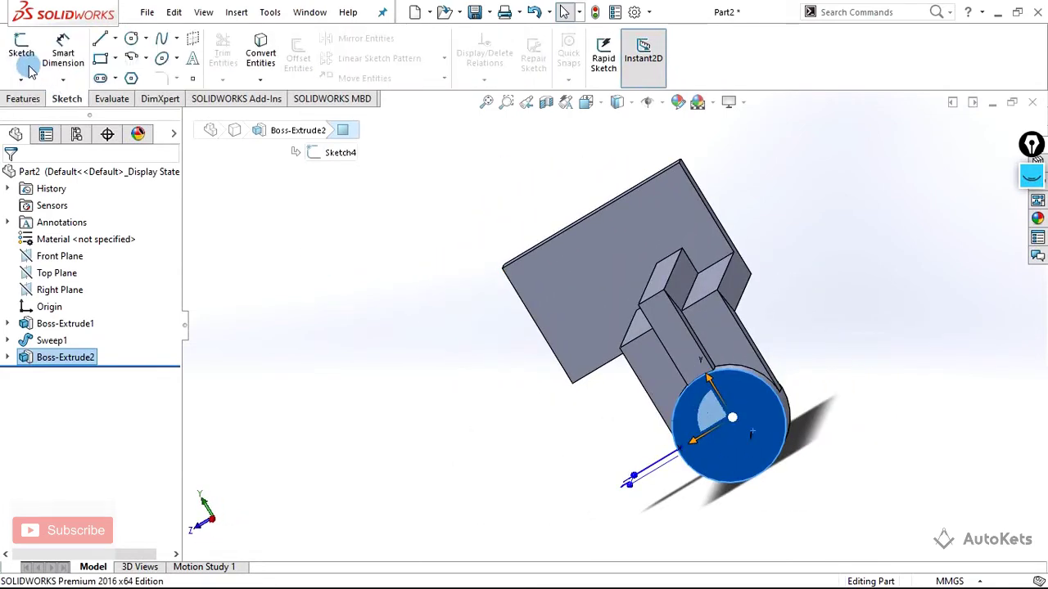
pyautogui.click(22, 54)
pyautogui.click(600, 105)
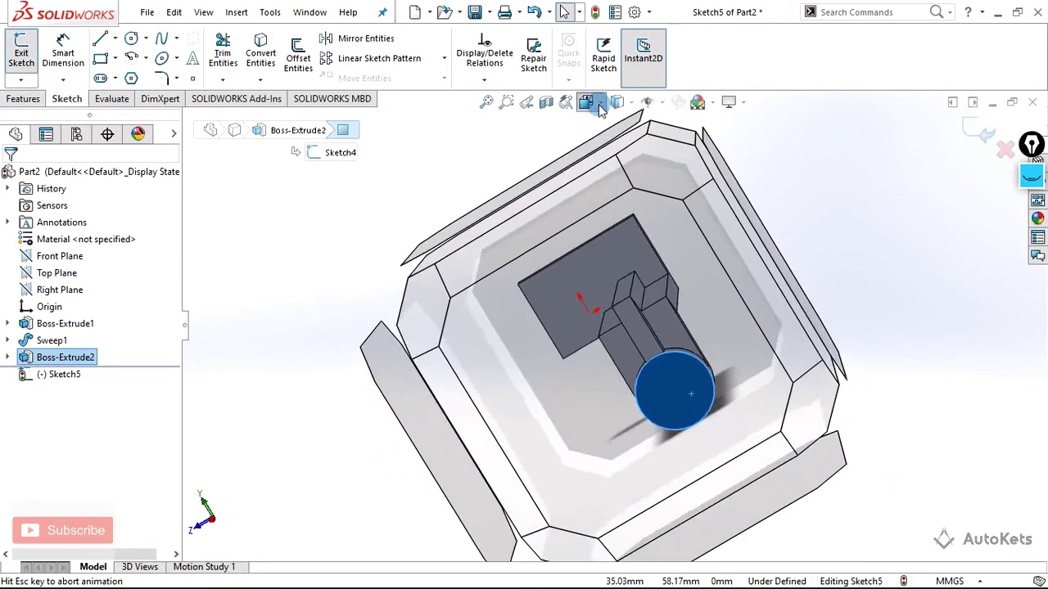
pyautogui.click(673, 185)
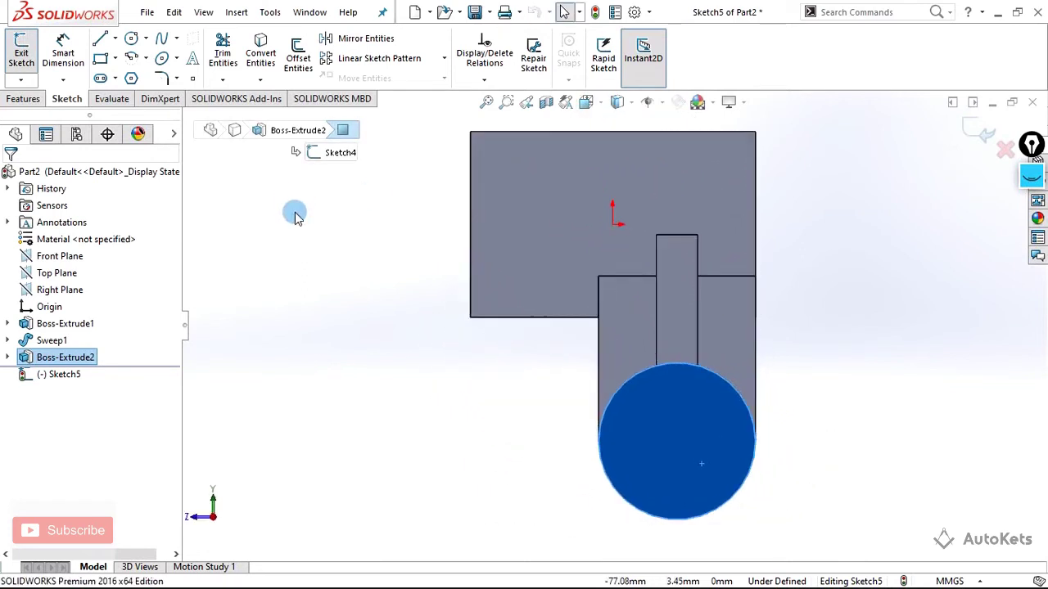
# Step: Sketch a circle about 18 mm in diameter and make it concentric with the cylinder's circular edge
pyautogui.click(131, 37)
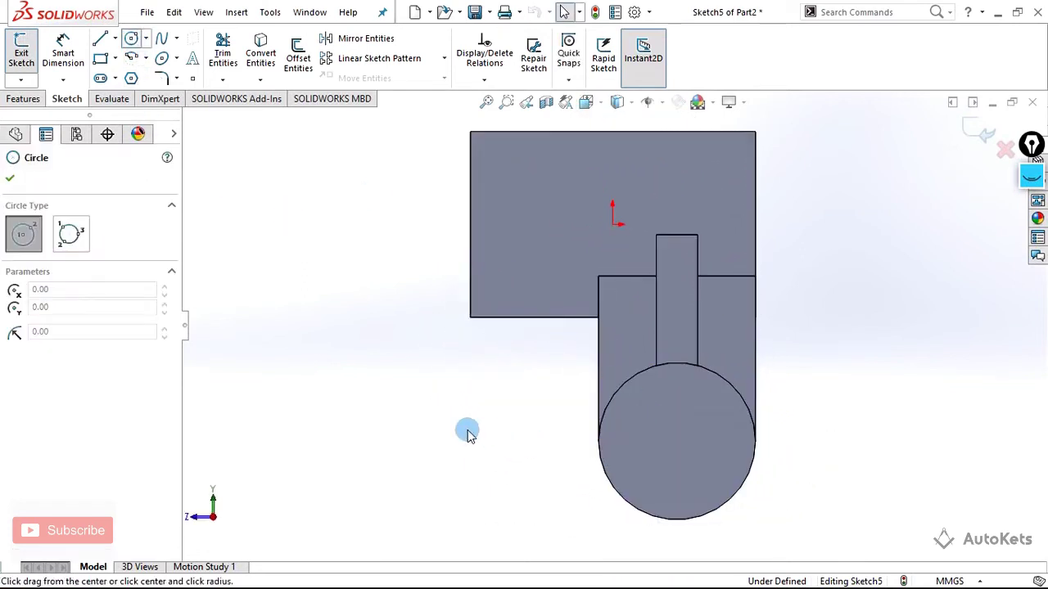
pyautogui.click(406, 398)
pyautogui.click(371, 425)
pyautogui.press('Escape')
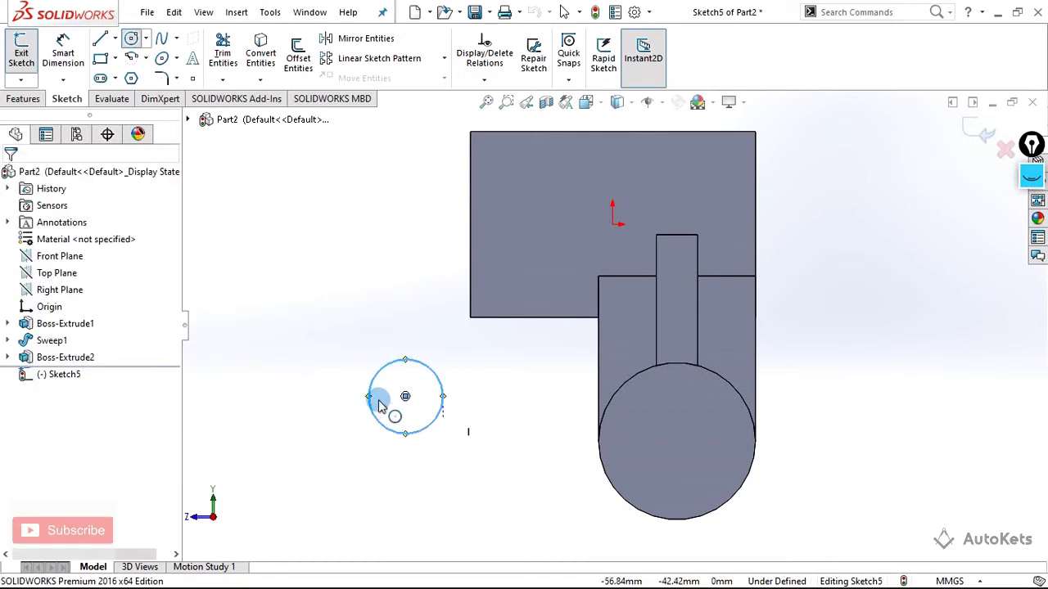
pyautogui.click(610, 482)
pyautogui.click(419, 458)
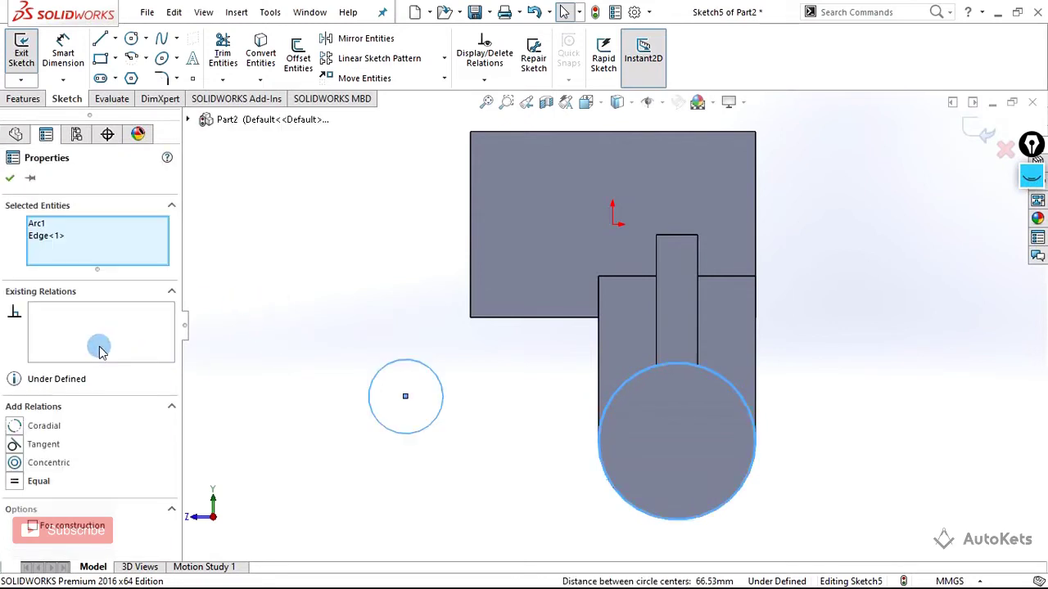
pyautogui.click(16, 464)
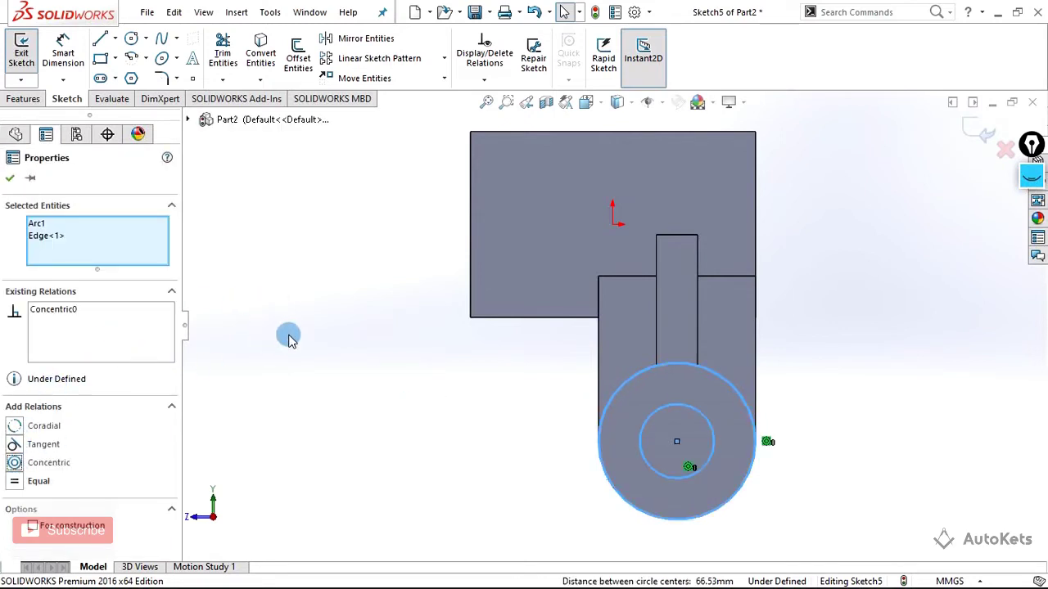
pyautogui.click(357, 278)
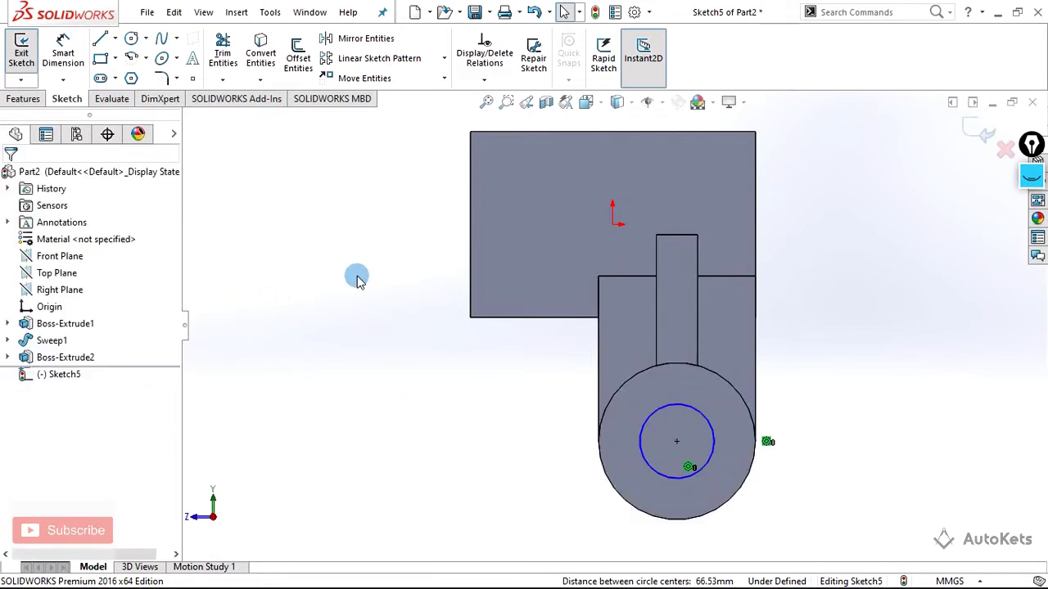
# Step: Check the hole size in the exercise drawing and set the concentric circle's diameter to 16 mm
pyautogui.hotkey('alt', 'Tab')
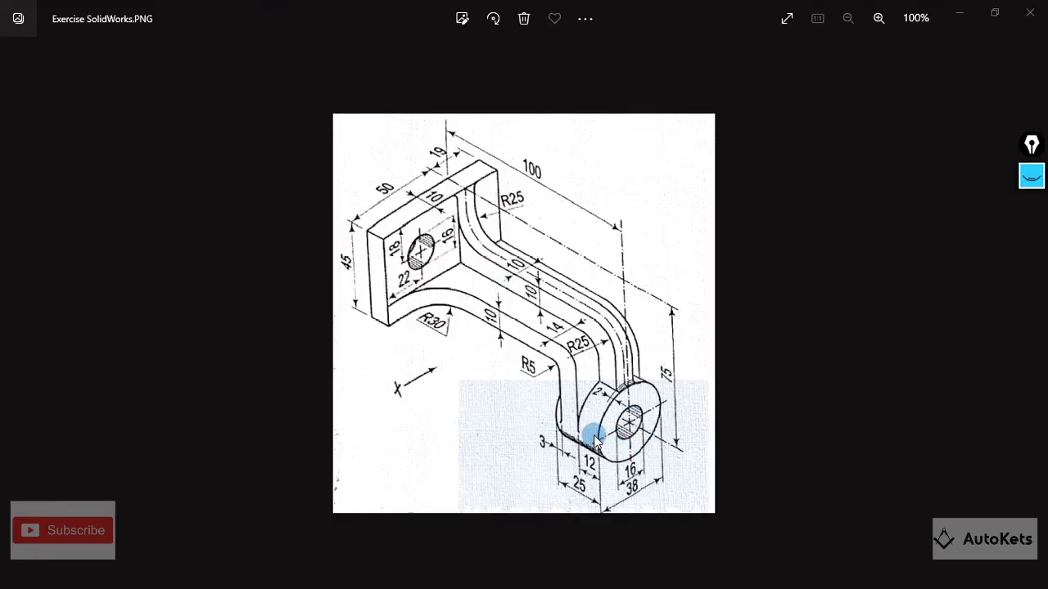
pyautogui.hotkey('alt', 'Tab')
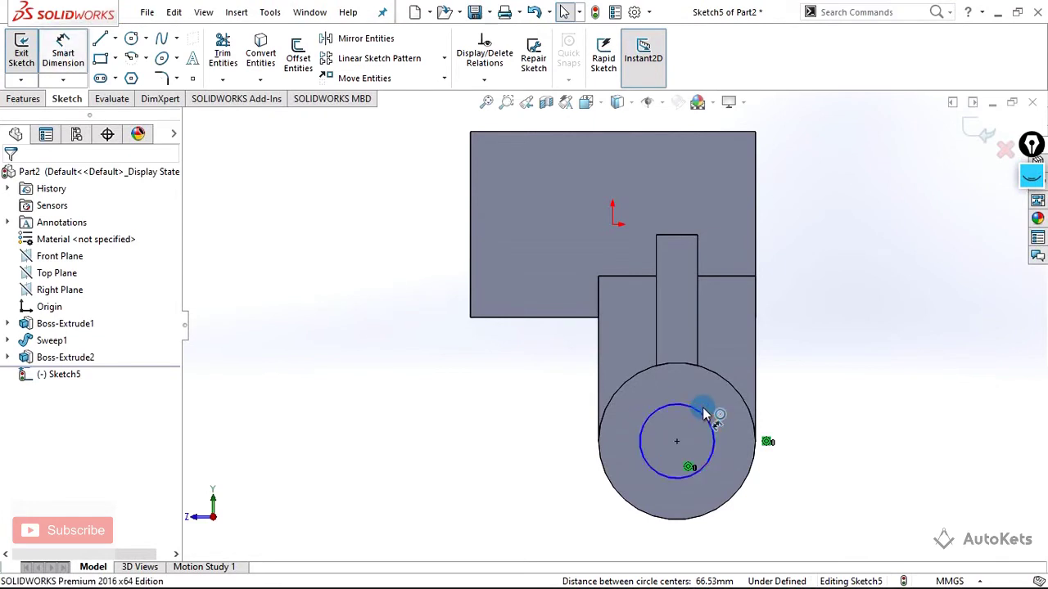
pyautogui.click(703, 417)
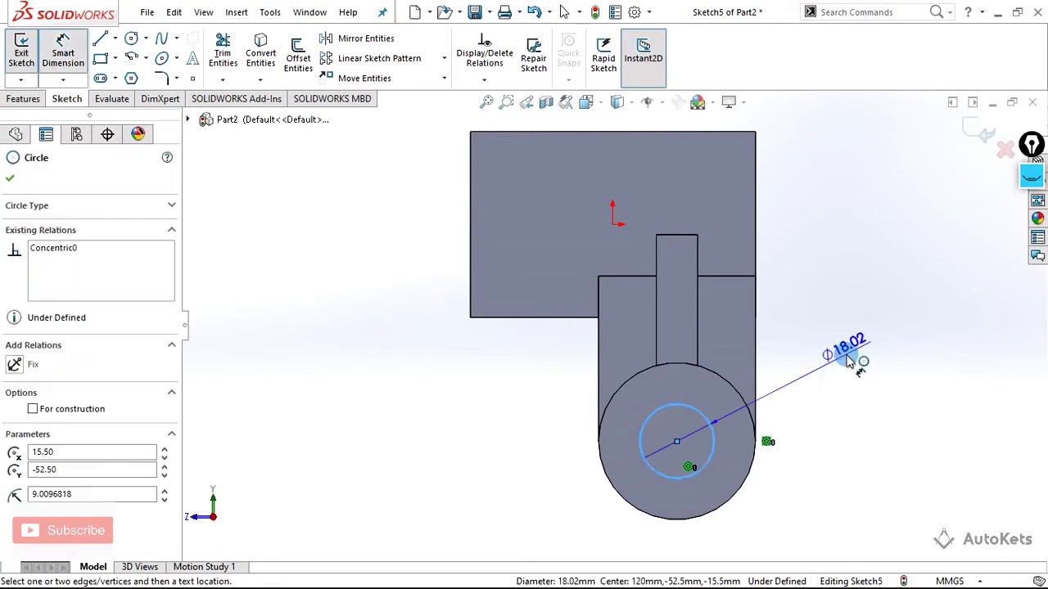
pyautogui.click(850, 363)
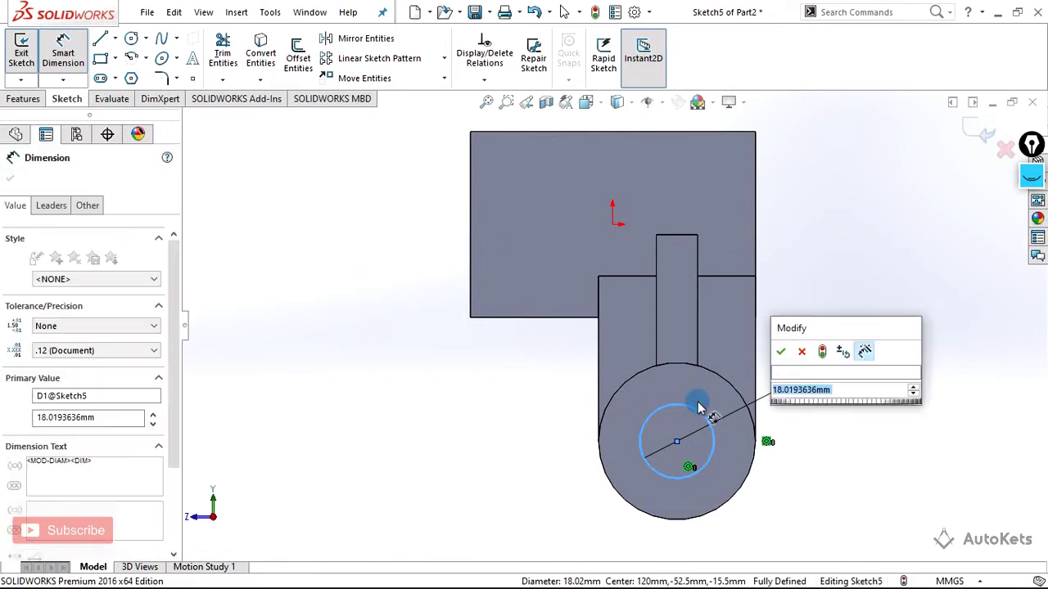
pyautogui.write('16')
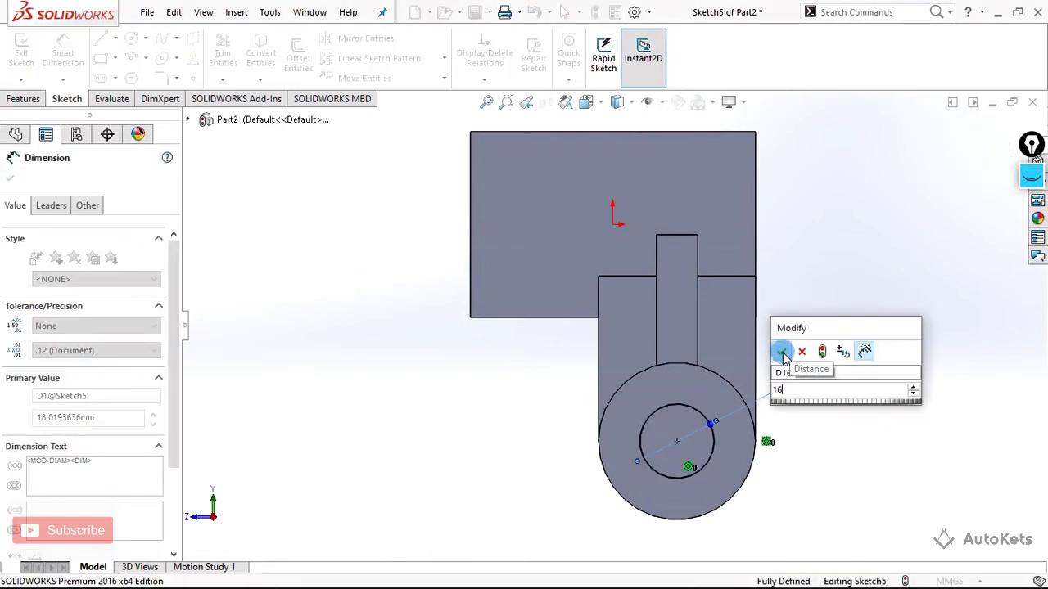
pyautogui.click(783, 351)
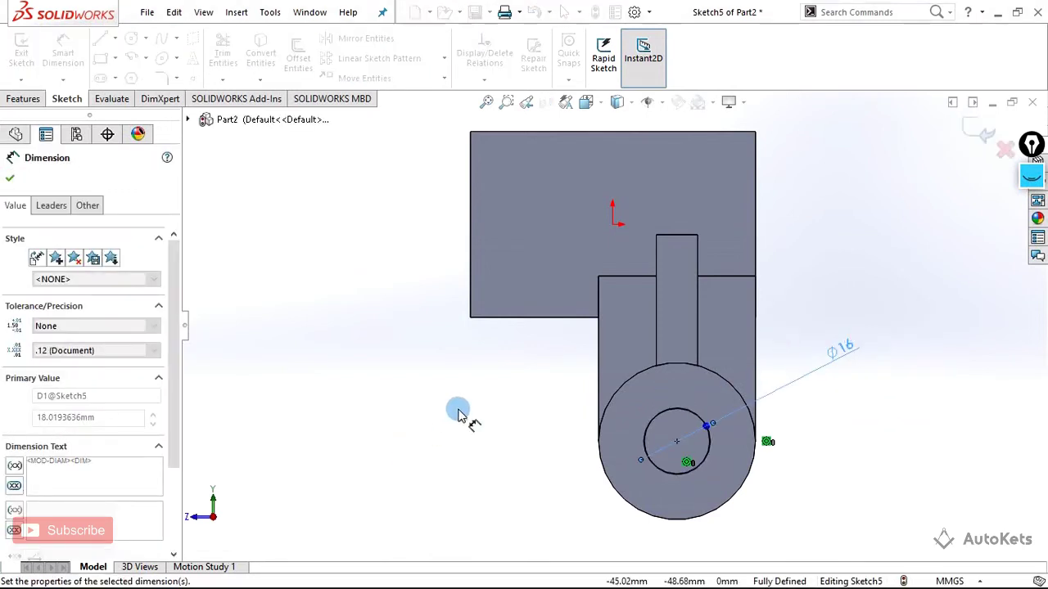
pyautogui.moveTo(461, 414); pyautogui.dragTo(549, 404, button='middle')
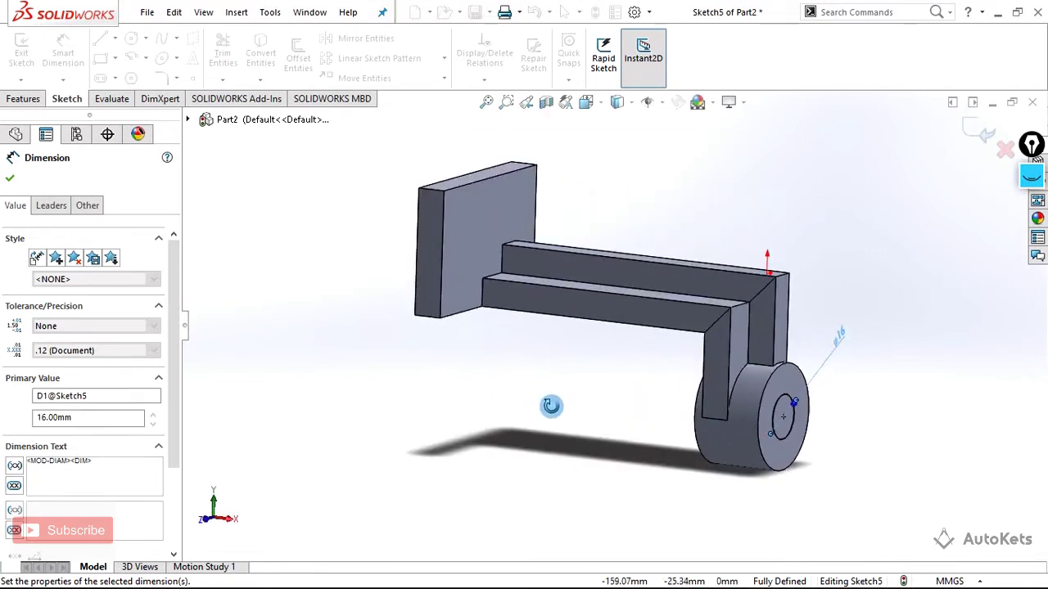
pyautogui.click(11, 180)
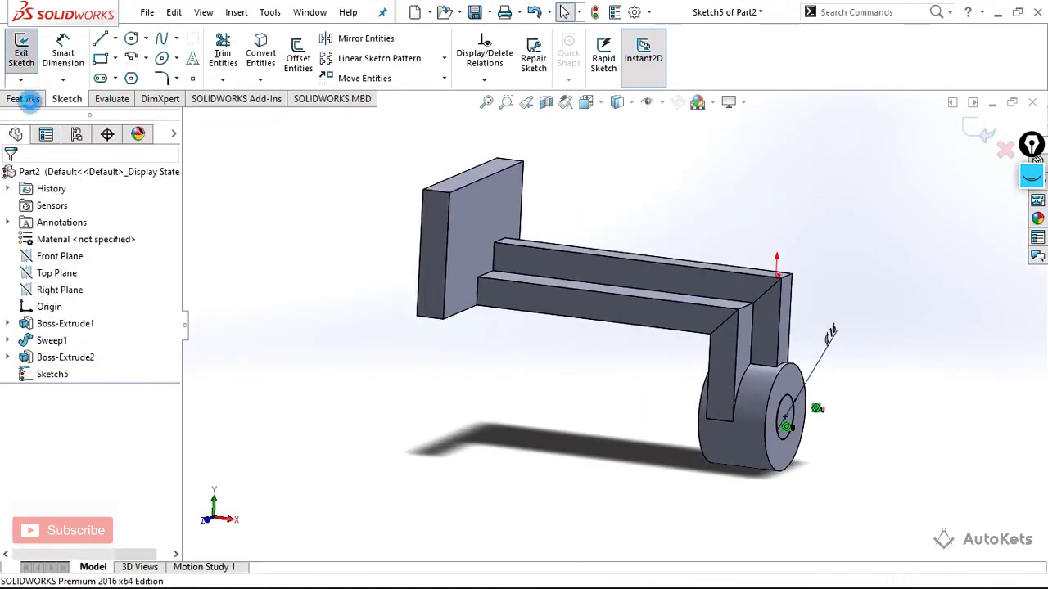
# Step: Exit the sketch and cut-extrude the circle 49 mm, Blind, through the whole cylinder
pyautogui.click(21, 51)
pyautogui.click(23, 98)
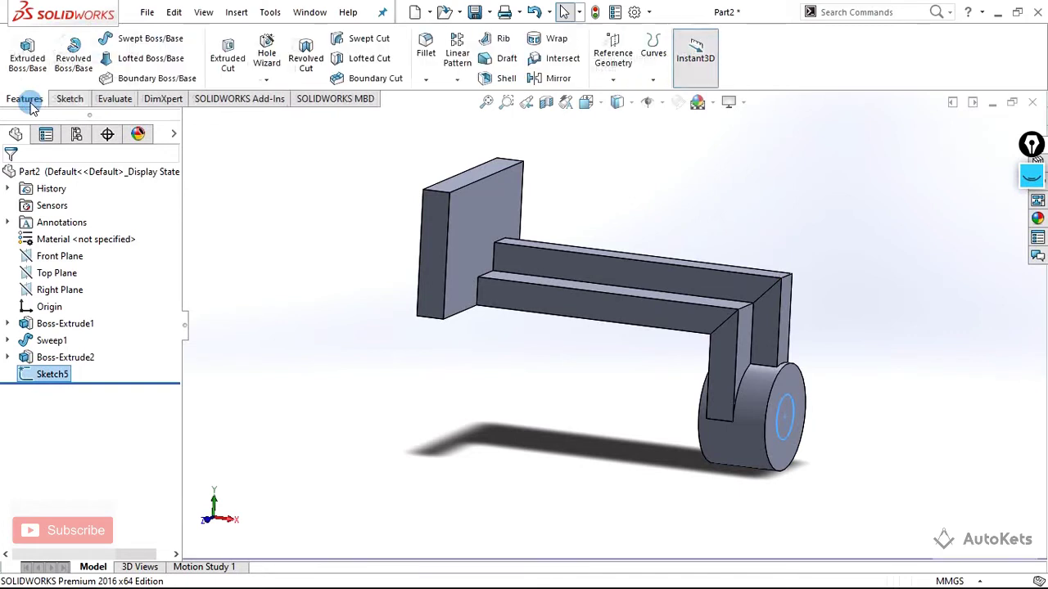
pyautogui.click(231, 65)
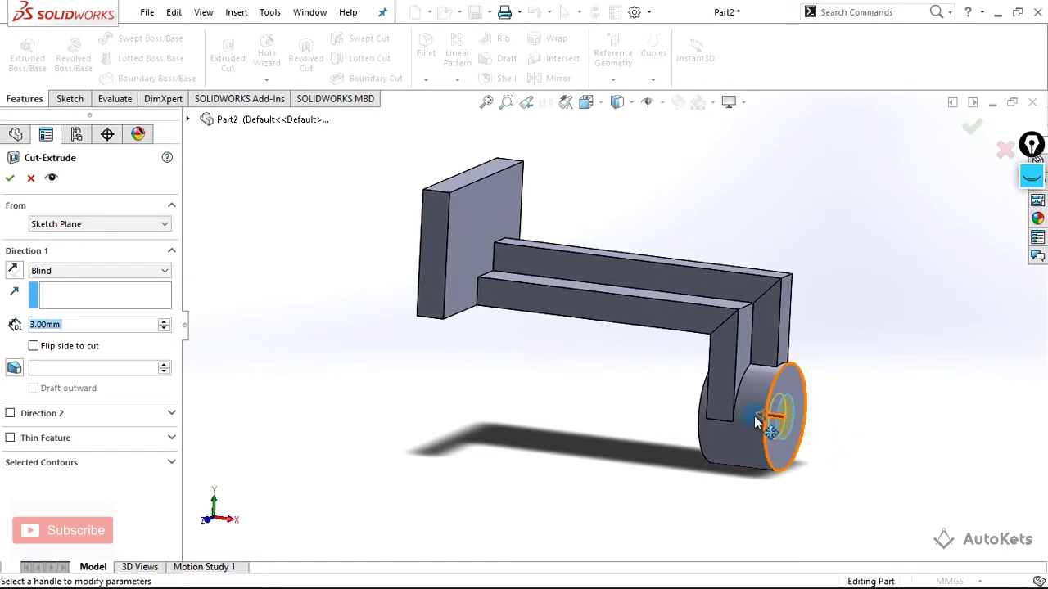
pyautogui.moveTo(762, 422); pyautogui.dragTo(640, 399)
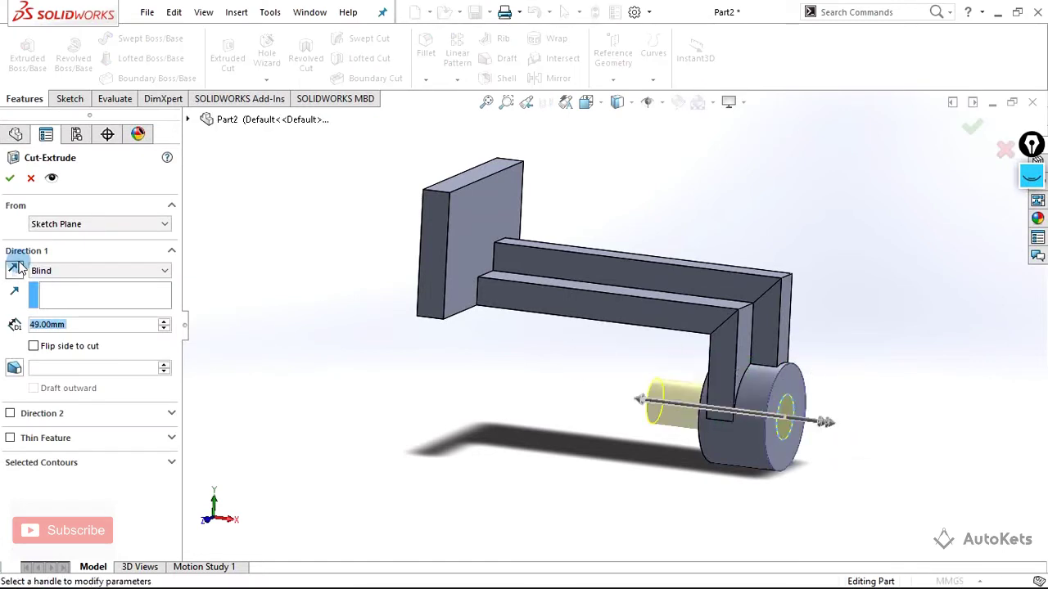
pyautogui.click(9, 180)
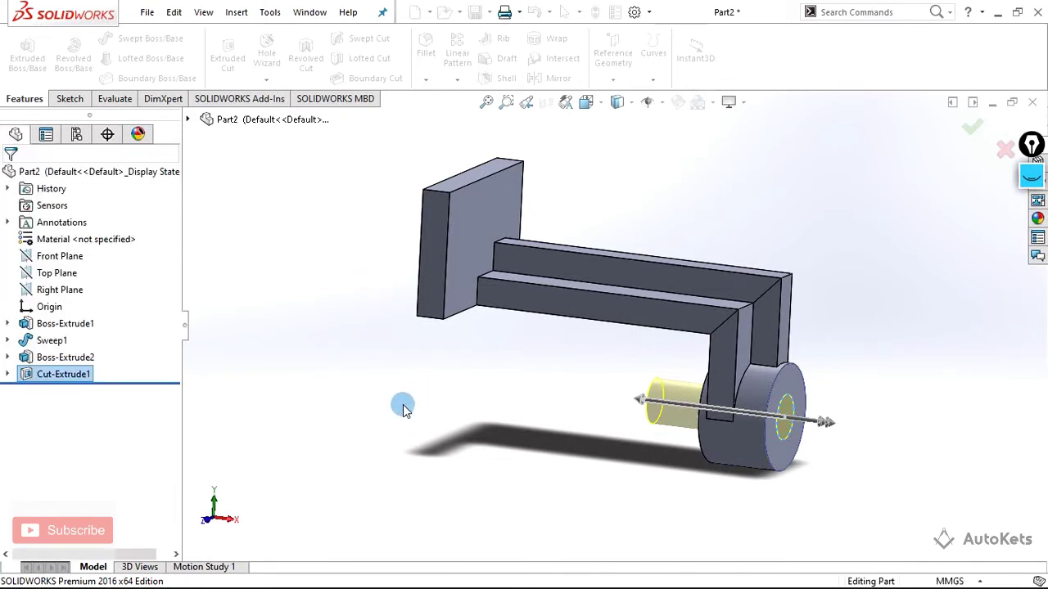
pyautogui.moveTo(402, 404)
pyautogui.mouseDown(button='middle')
pyautogui.moveTo(437, 391)
pyautogui.moveTo(414, 410)
pyautogui.mouseUp(button='middle')
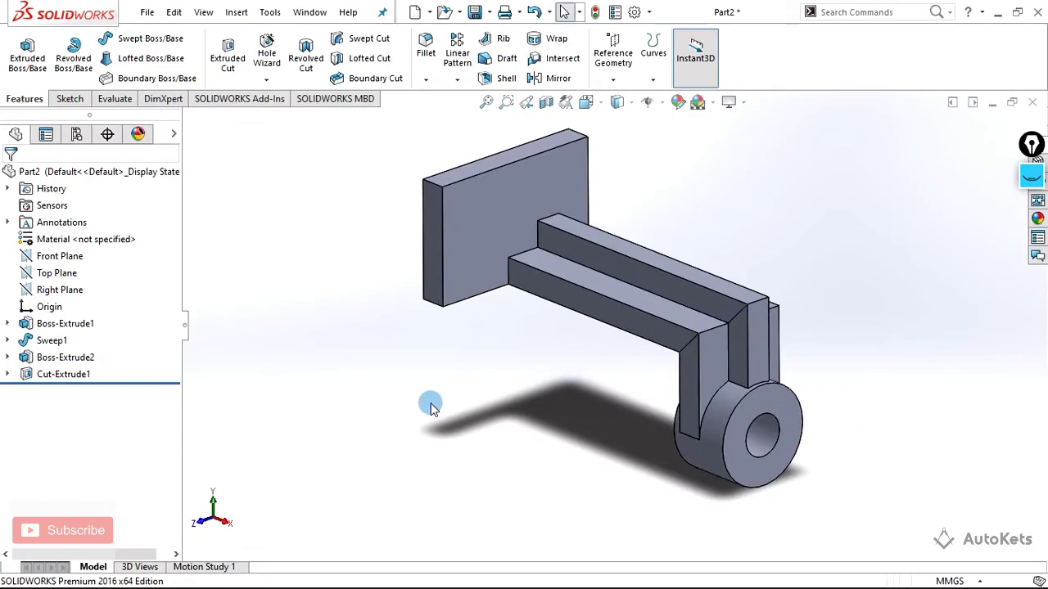
# Step: Consult the plate hole in the exercise drawing, then start a sketch on the plate's arm-side face, viewed normal to it
pyautogui.hotkey('alt', 'Tab')
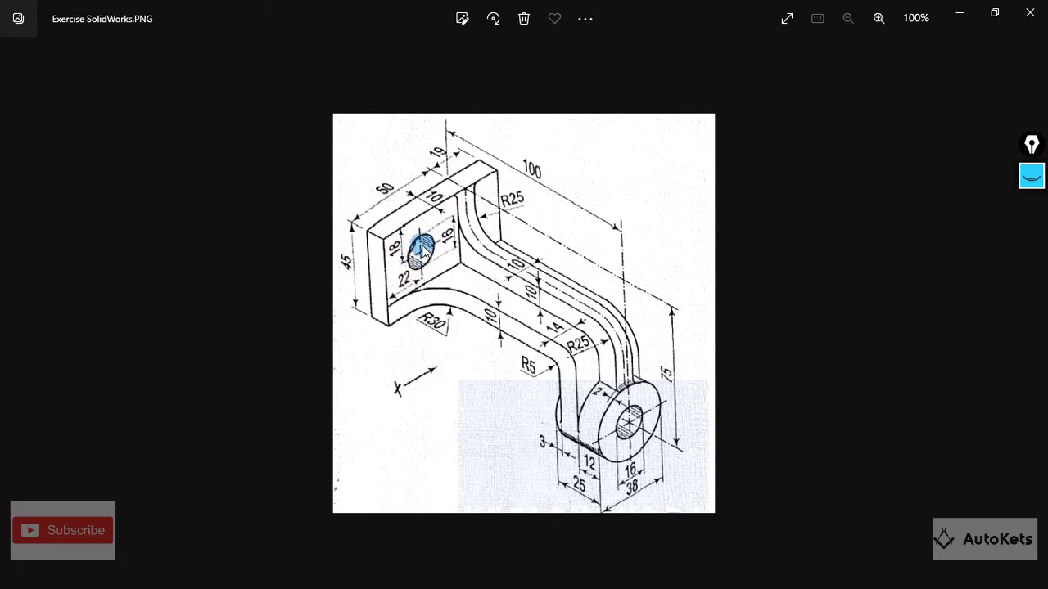
pyautogui.hotkey('alt', 'Tab')
pyautogui.press('Tab')
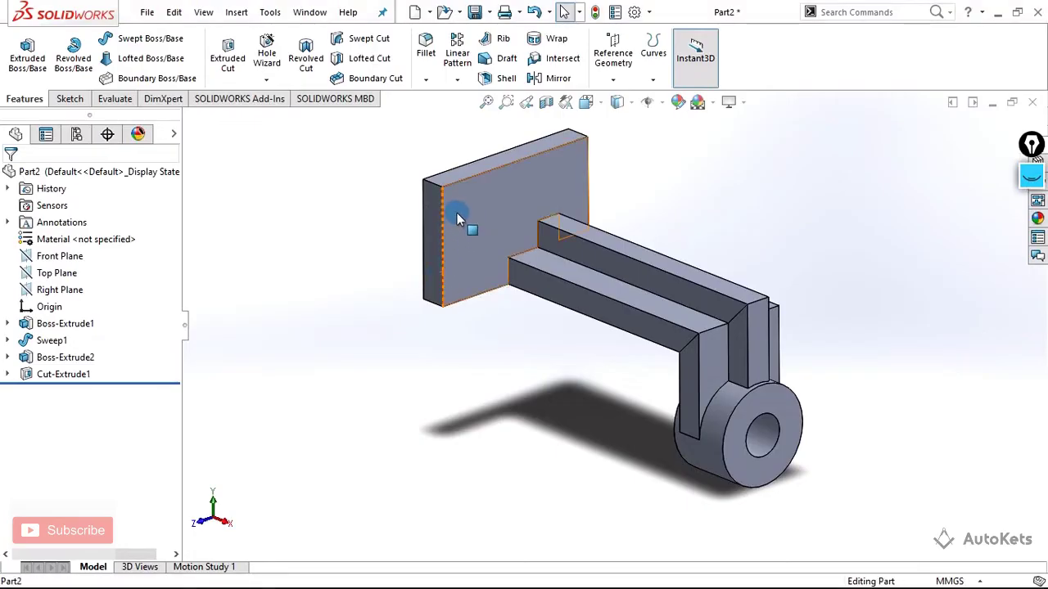
pyautogui.click(457, 218)
pyautogui.click(67, 98)
pyautogui.click(22, 58)
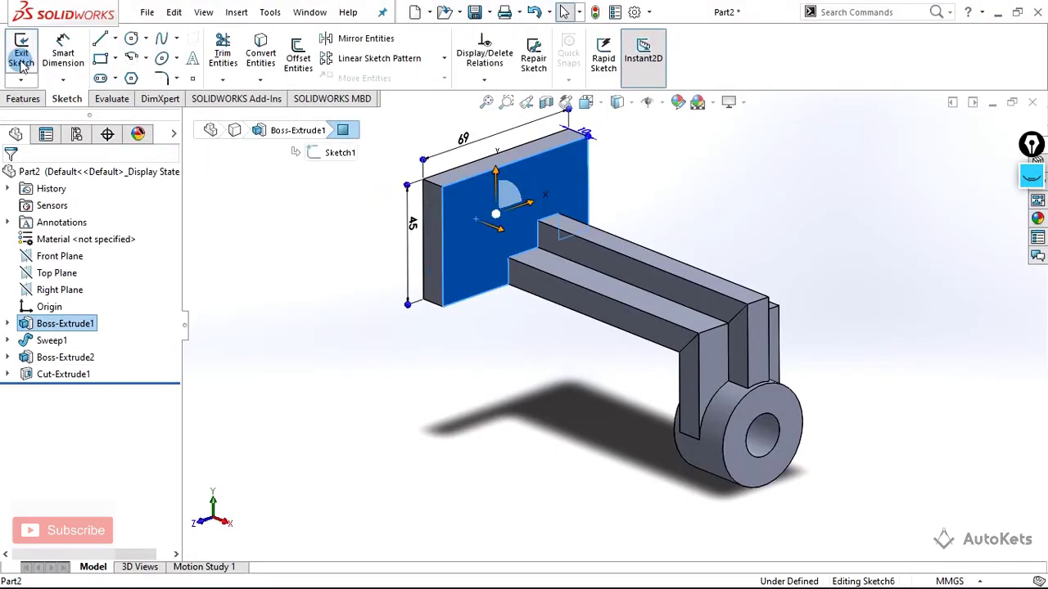
pyautogui.click(586, 101)
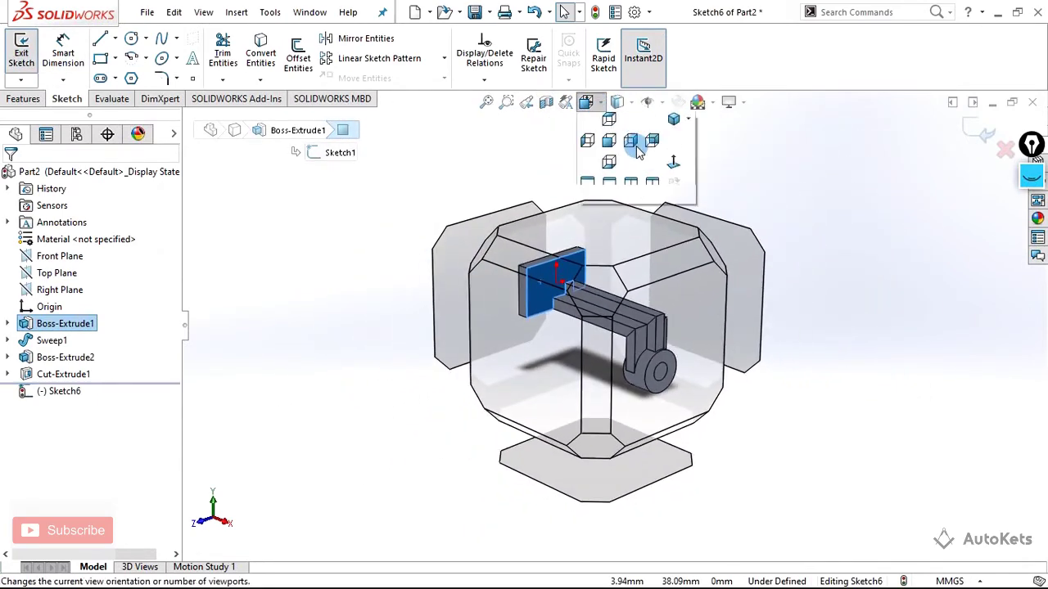
pyautogui.click(672, 164)
pyautogui.click(599, 170)
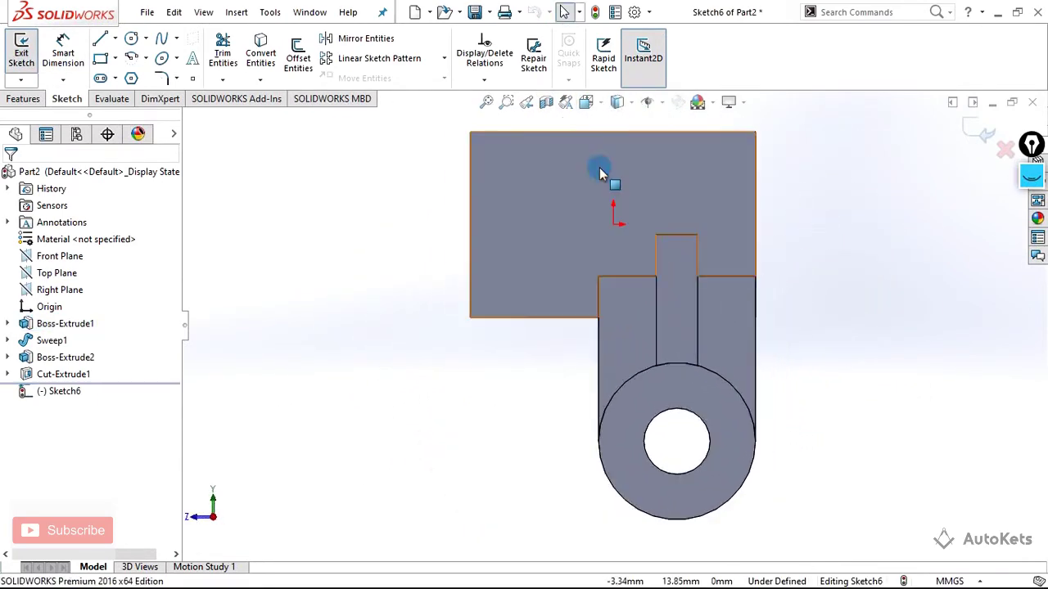
# Step: Sketch a circle about 13.7 mm in diameter on the free part of the plate, beside the arm
pyautogui.click(130, 39)
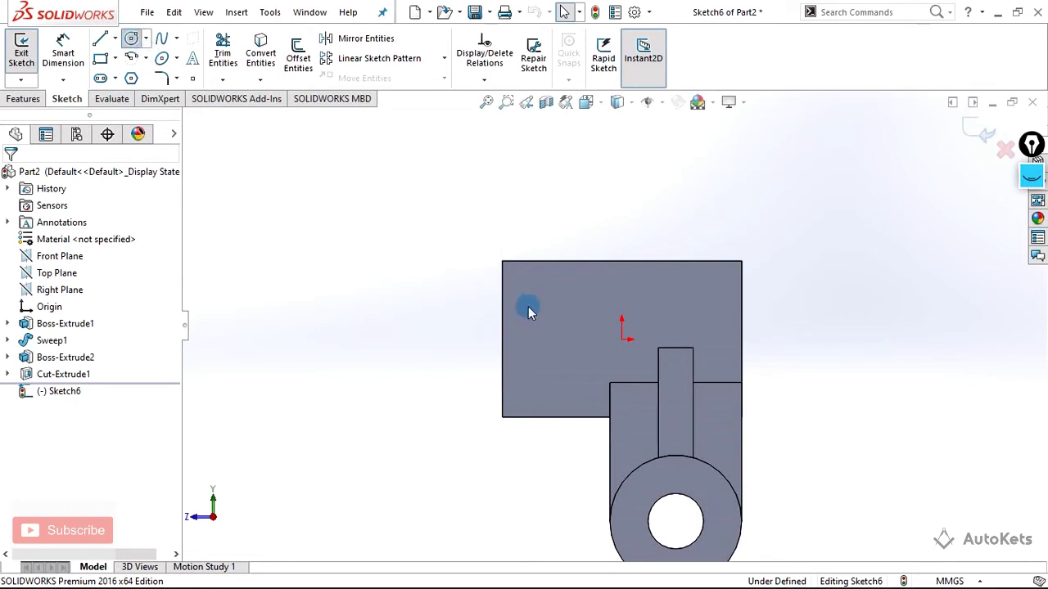
pyautogui.click(553, 317)
pyautogui.click(575, 317)
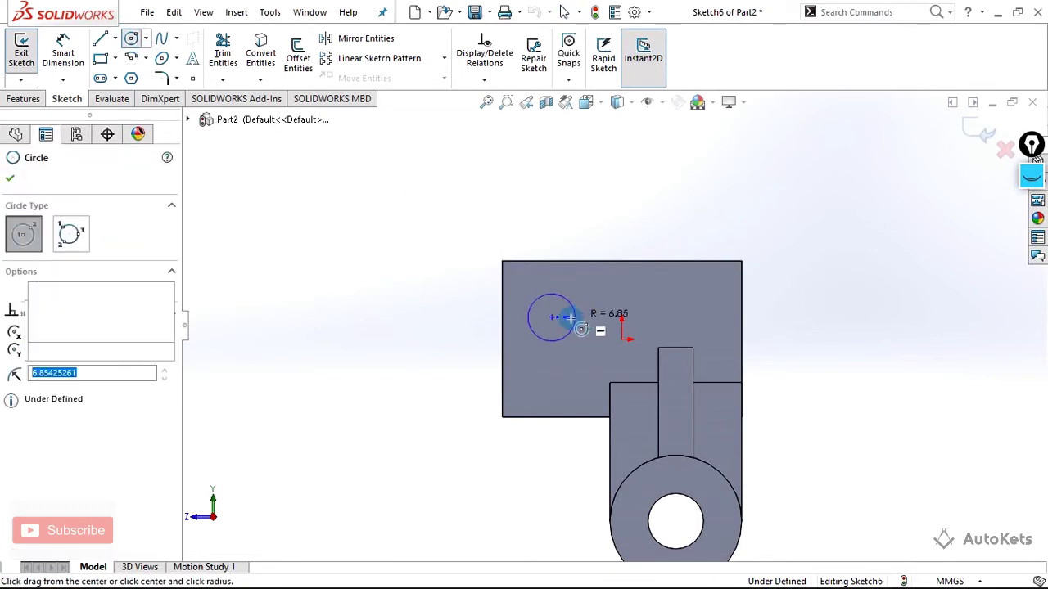
pyautogui.press('Escape')
# Step: Check the hole position in the exercise drawing and dimension the circle's centre 18 mm below the plate's upper edge
pyautogui.hotkey('alt', 'Tab')
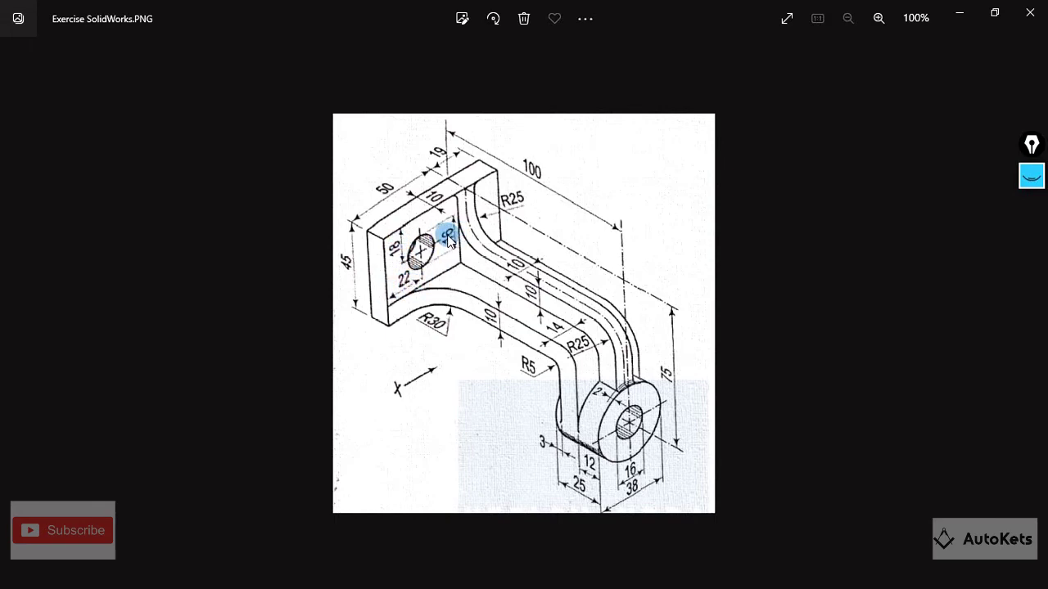
pyautogui.hotkey('alt', 'Tab')
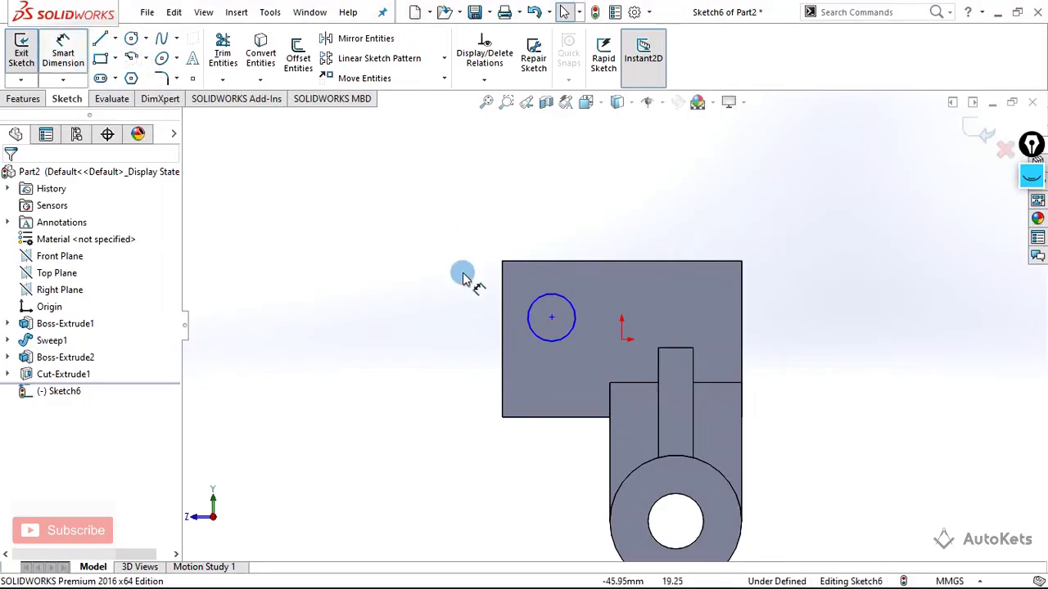
pyautogui.press('d')
pyautogui.click(552, 318)
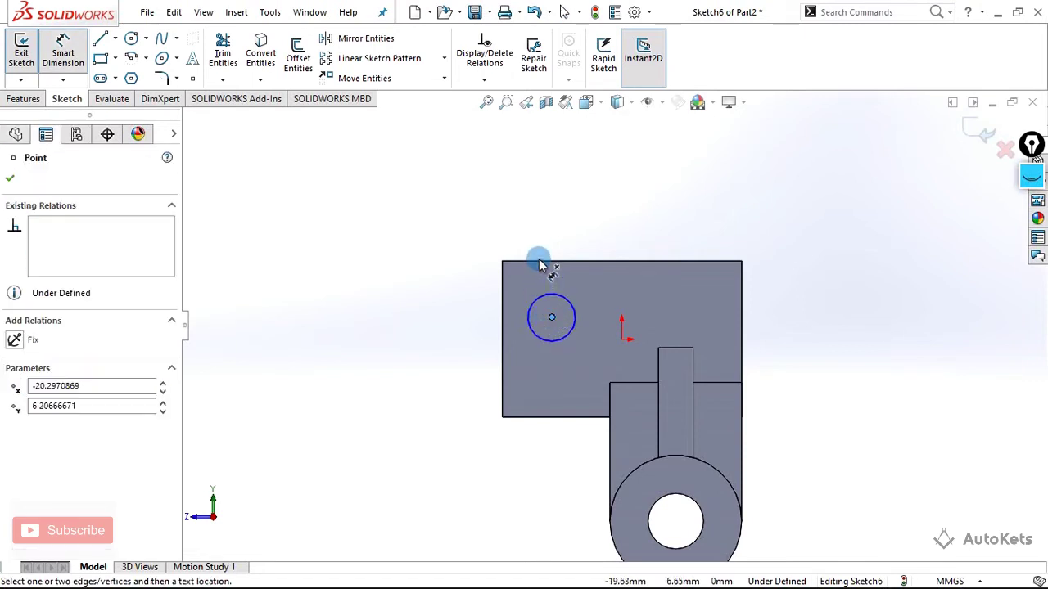
pyautogui.click(541, 261)
pyautogui.click(479, 292)
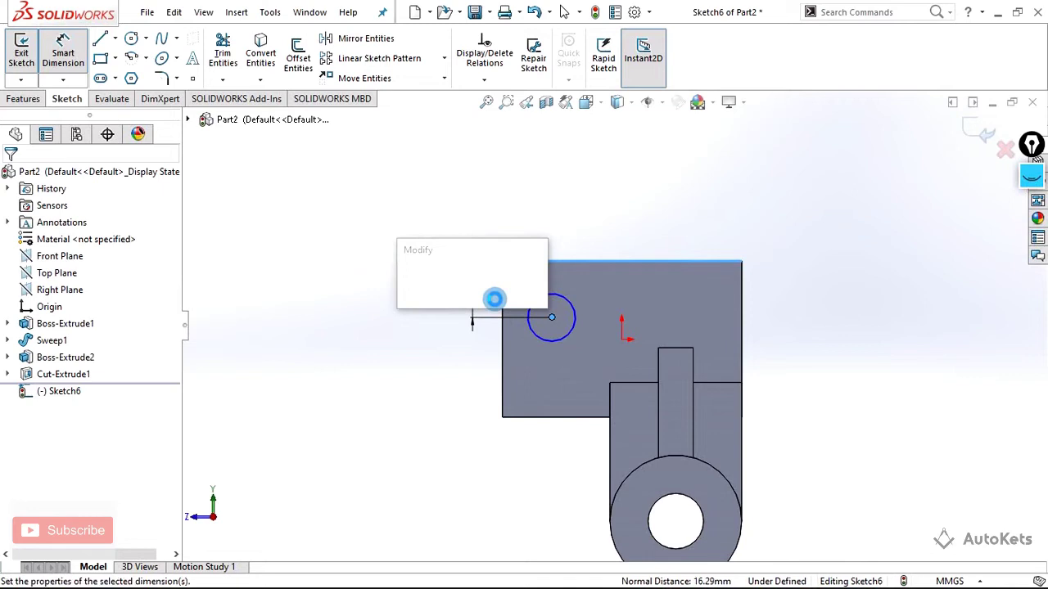
pyautogui.write('18')
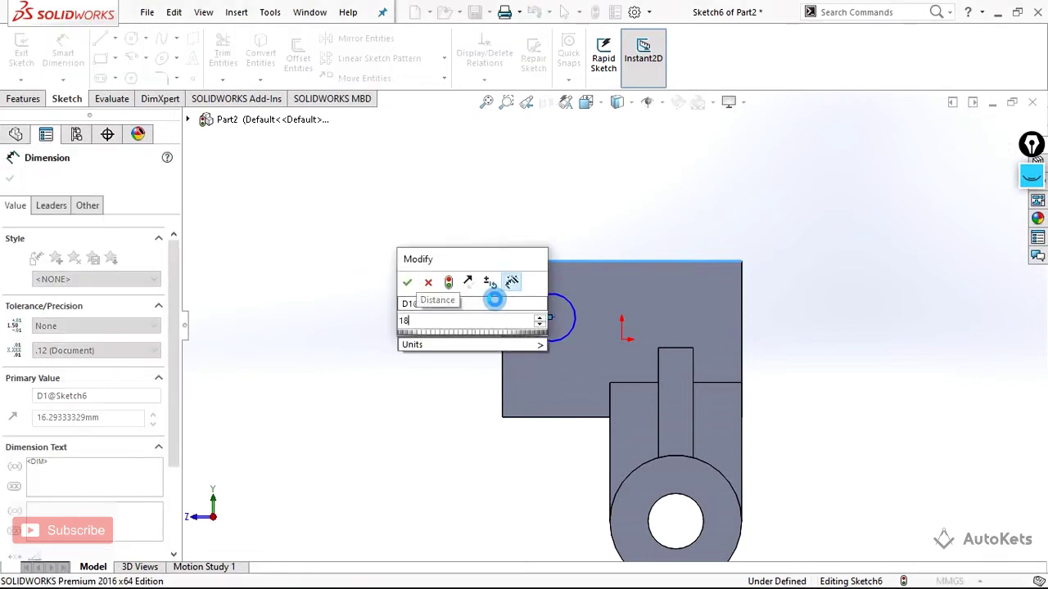
pyautogui.click(407, 282)
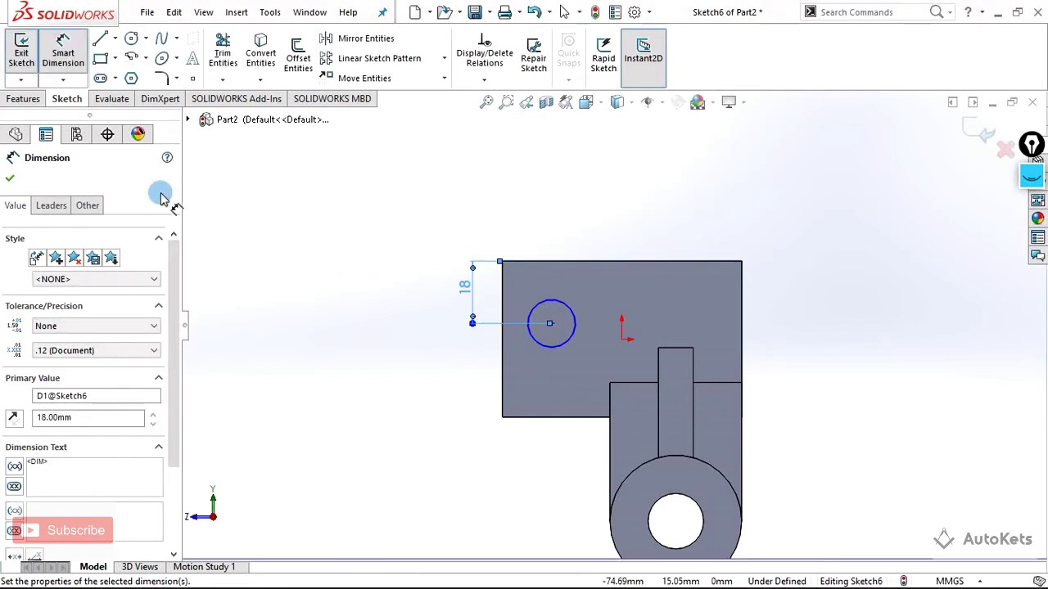
pyautogui.click(551, 324)
pyautogui.press('Escape')
pyautogui.press('Escape')
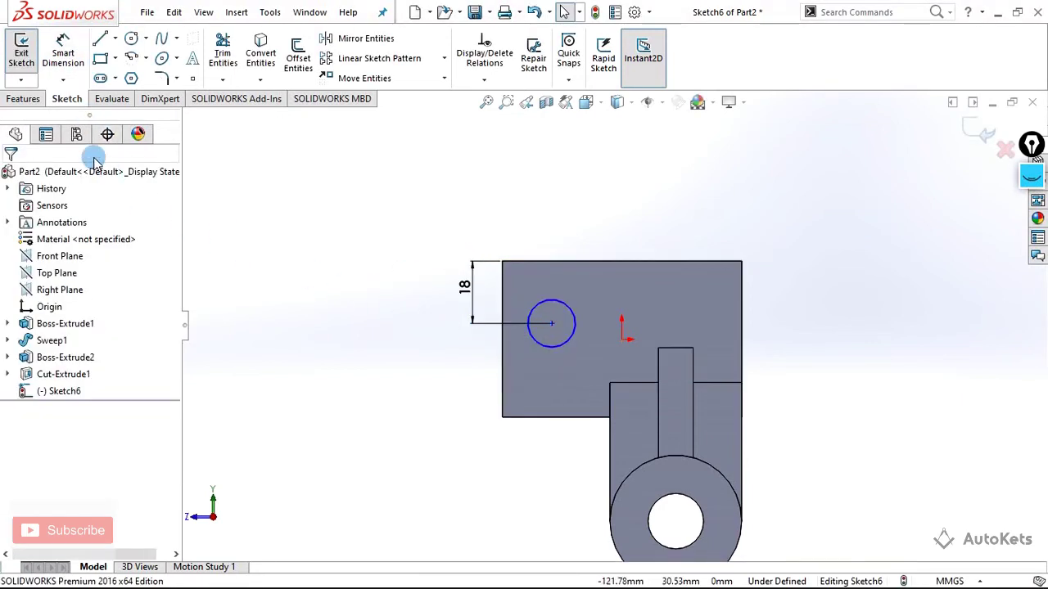
# Step: Dimension the circle's centre 22 mm horizontally from the plate's vertical edge farthest from the arm
pyautogui.click(71, 68)
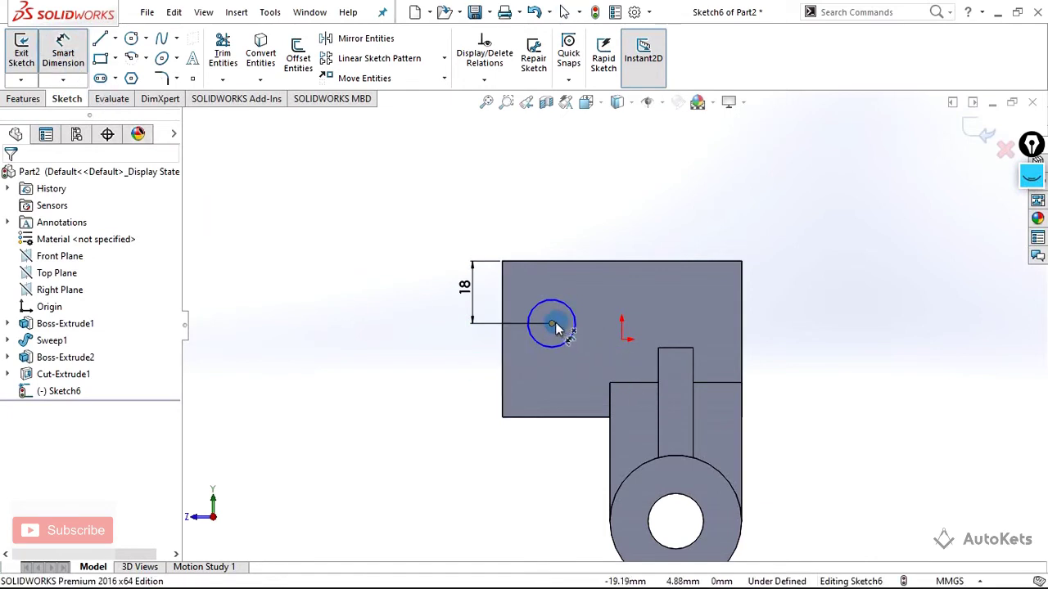
pyautogui.click(501, 361)
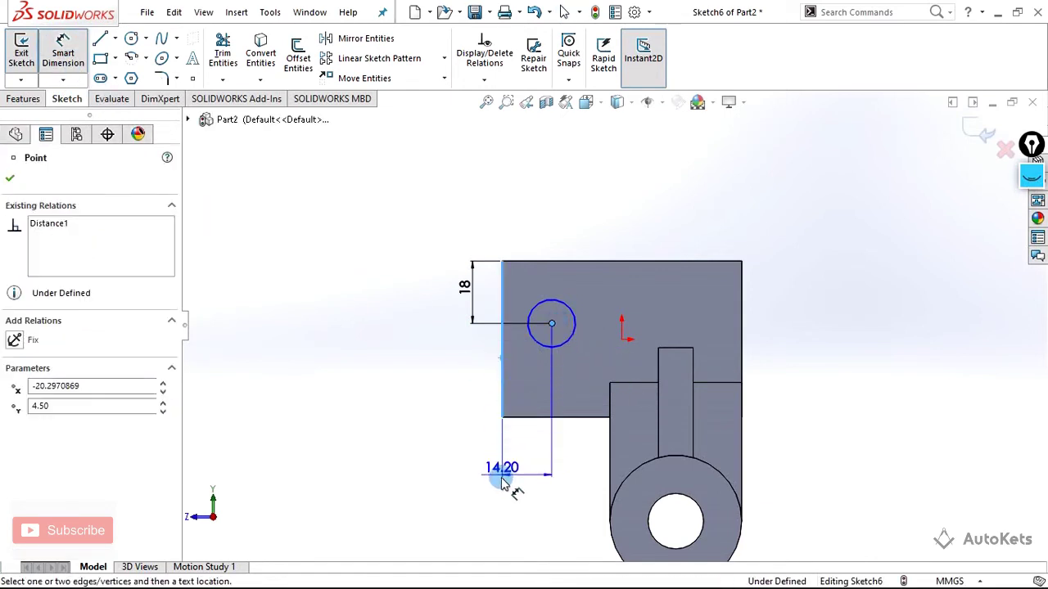
pyautogui.click(530, 480)
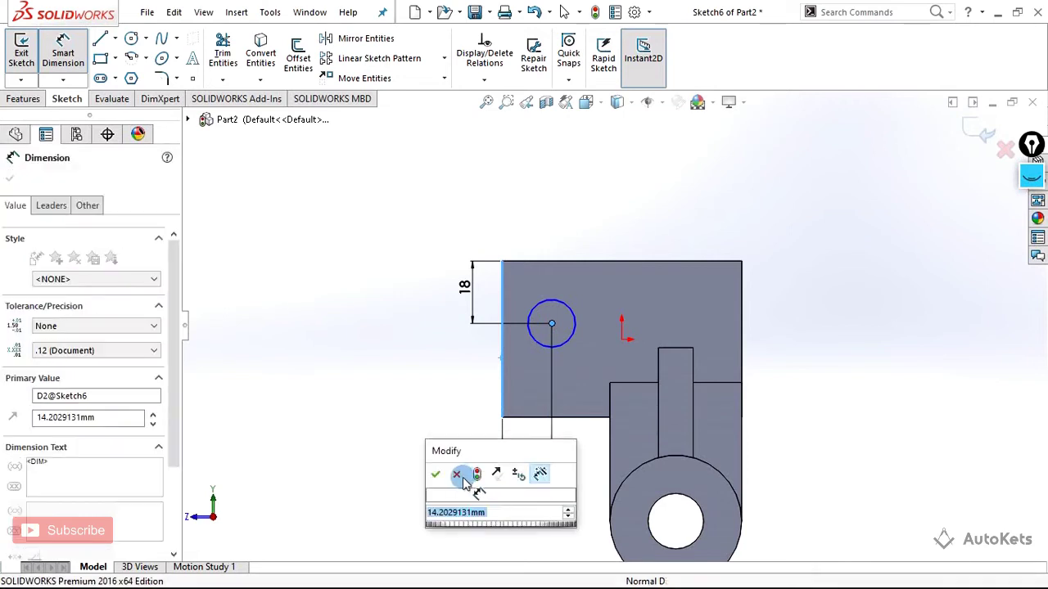
pyautogui.write('22')
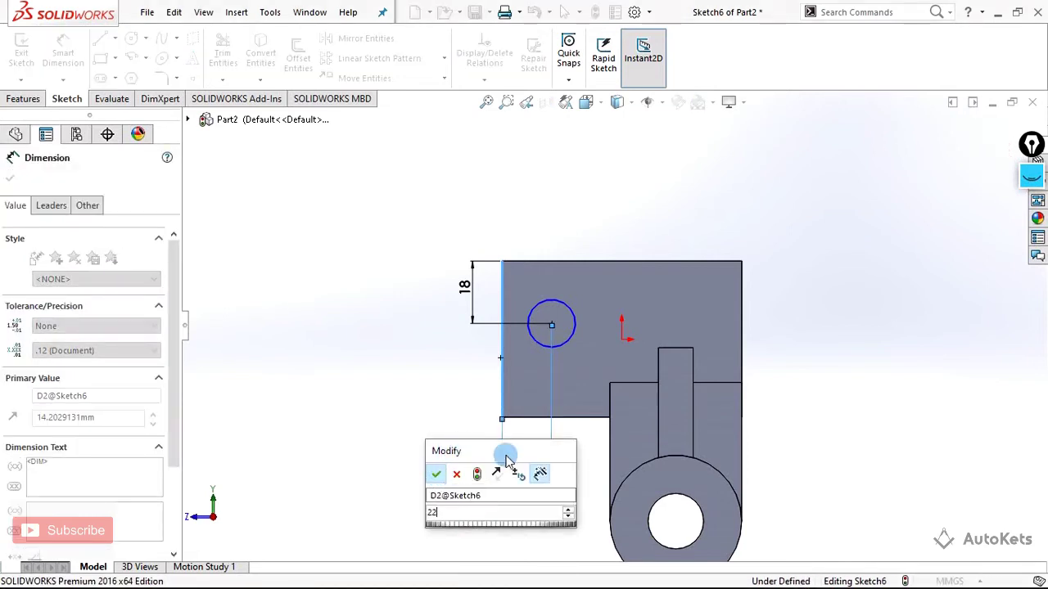
pyautogui.press('Escape')
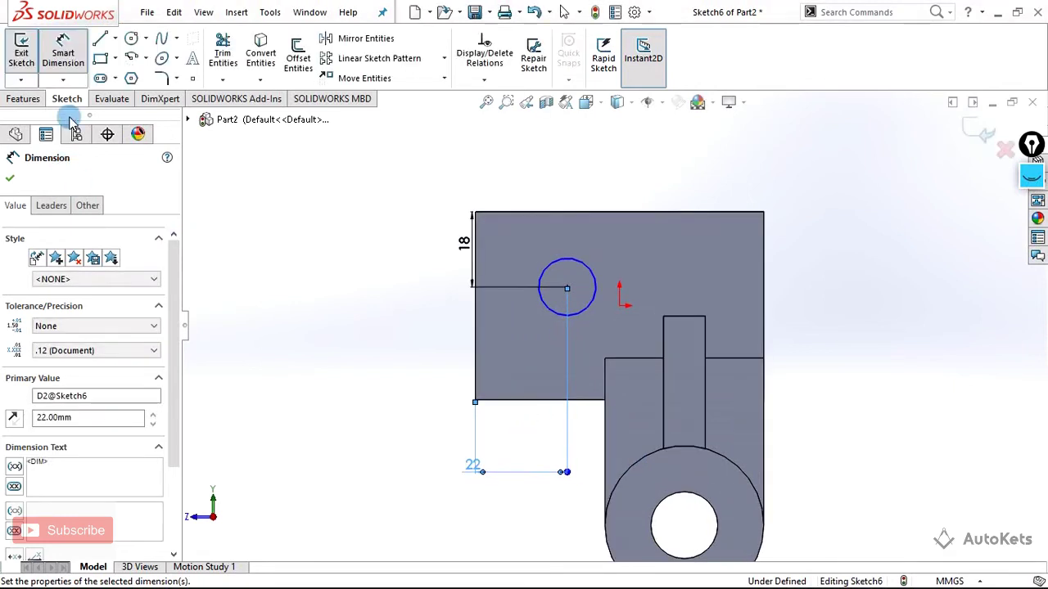
# Step: Dimension the sketched plate-hole circle to a diameter of 16 mm
pyautogui.click(66, 56)
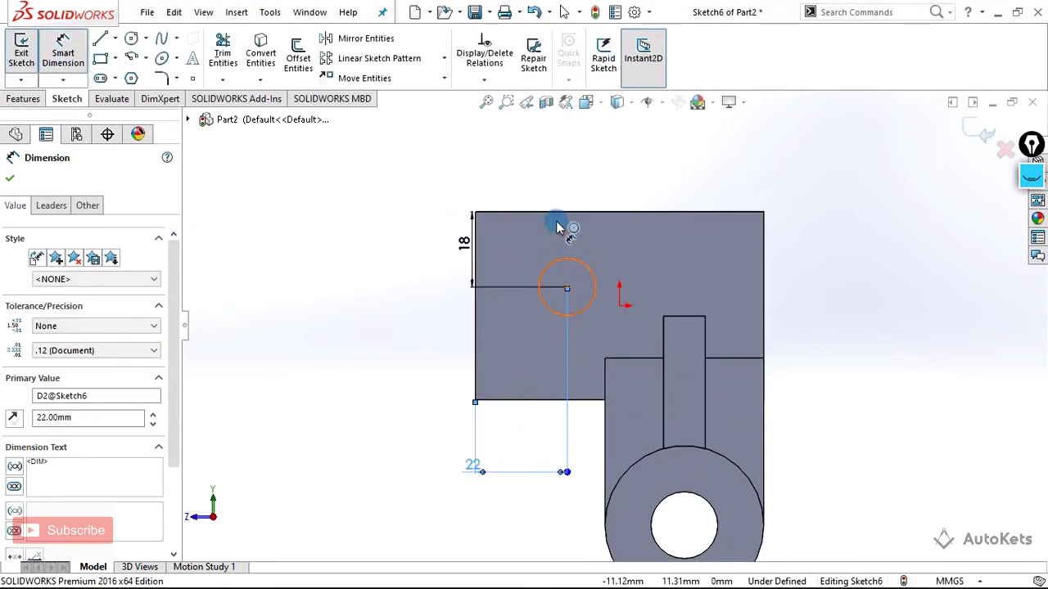
pyautogui.click(571, 260)
pyautogui.click(663, 185)
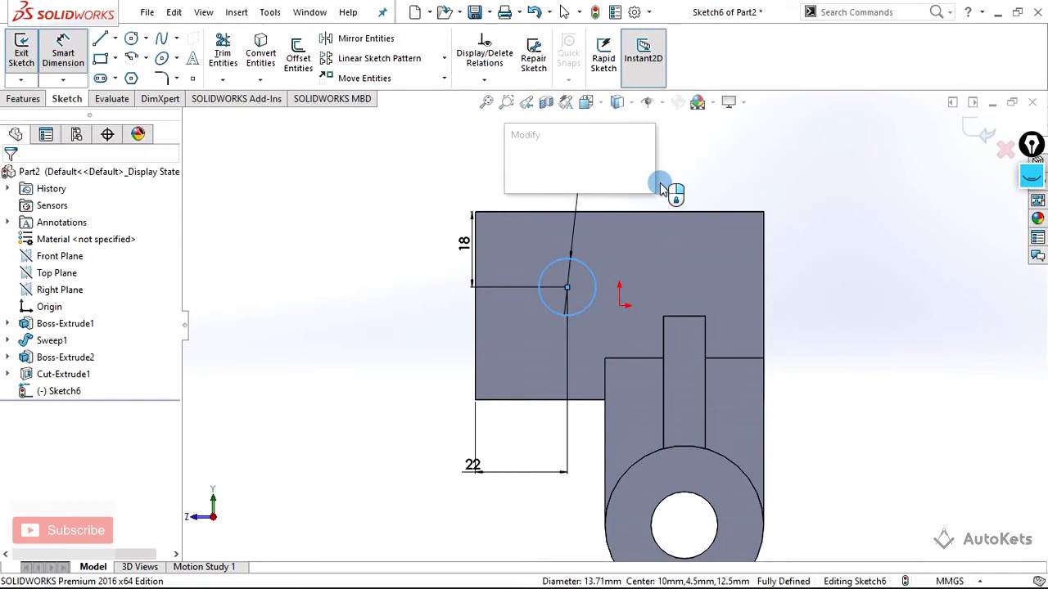
pyautogui.write('16')
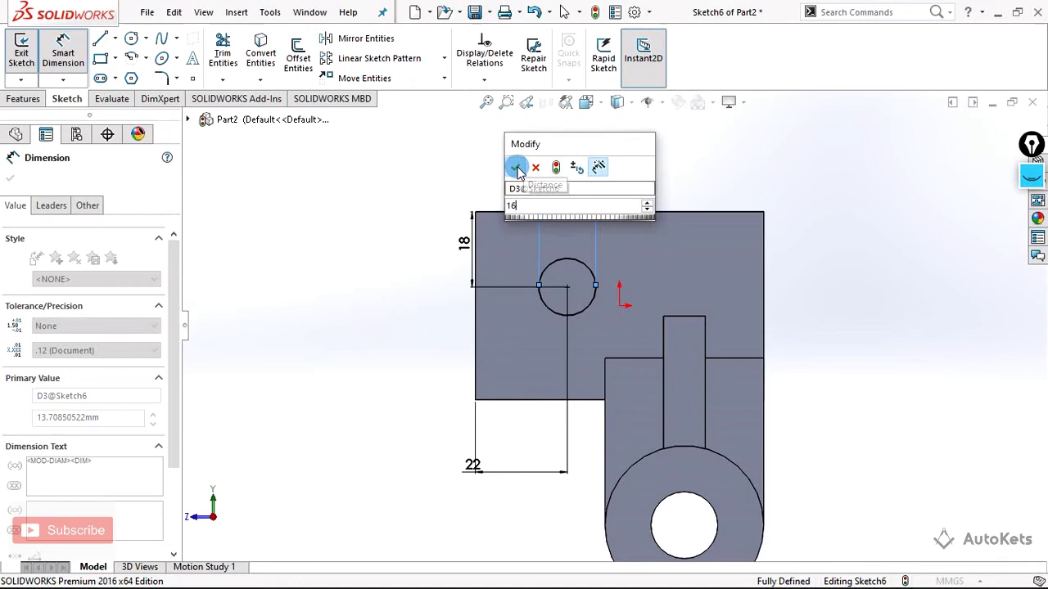
pyautogui.click(513, 166)
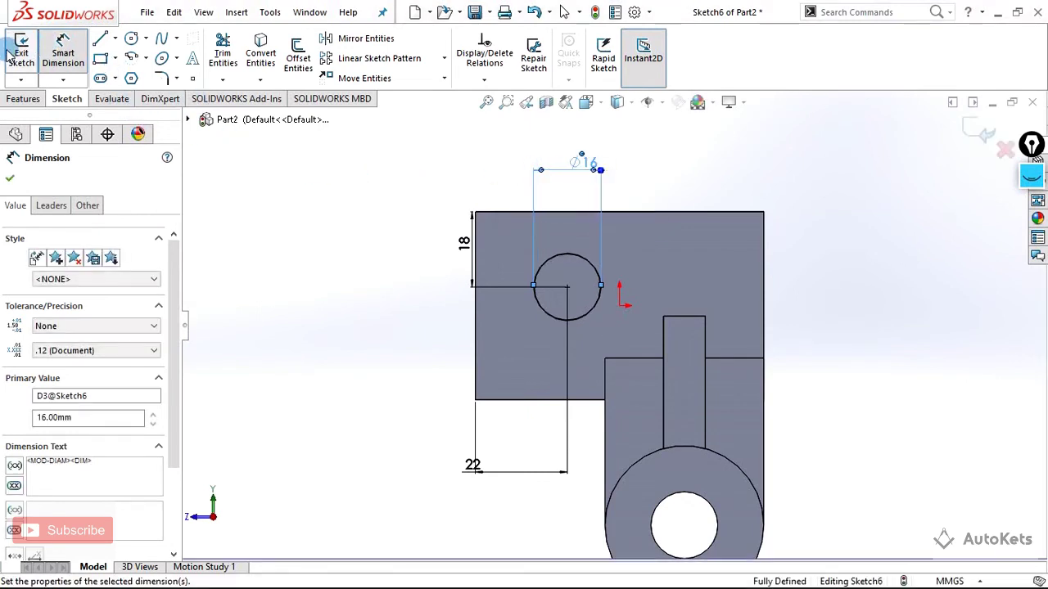
# Step: Cut the hole through the plate from the circle sketch with a blind Extruded Cut 49 mm deep
pyautogui.click(22, 98)
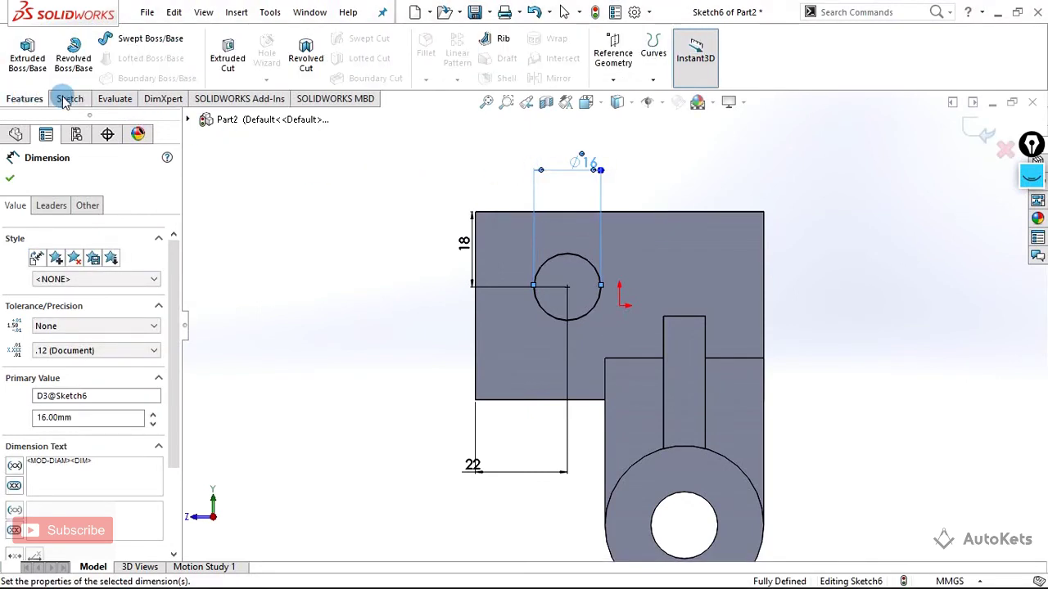
pyautogui.click(229, 66)
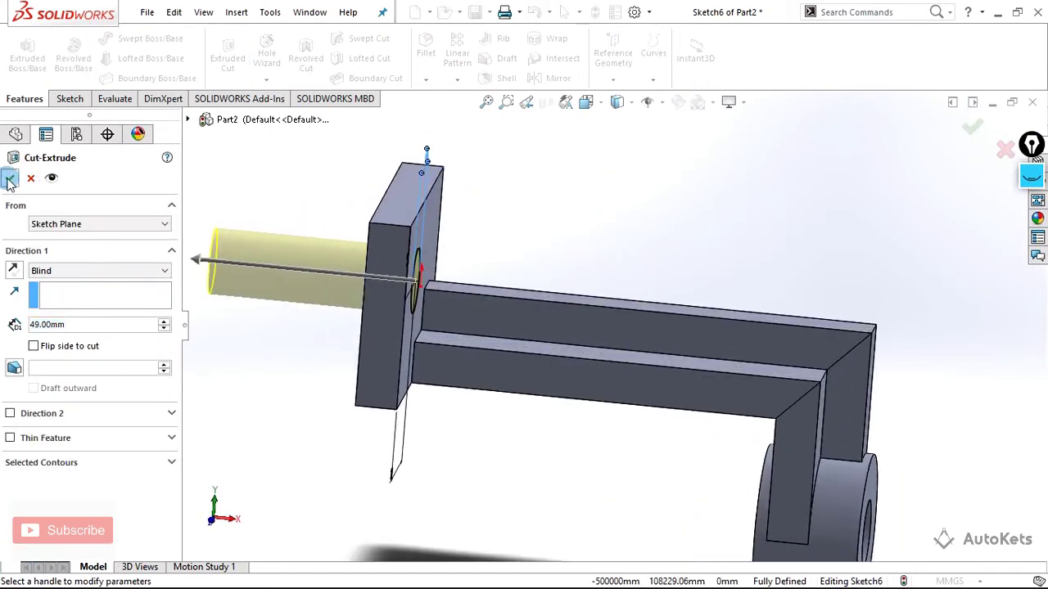
pyautogui.click(10, 179)
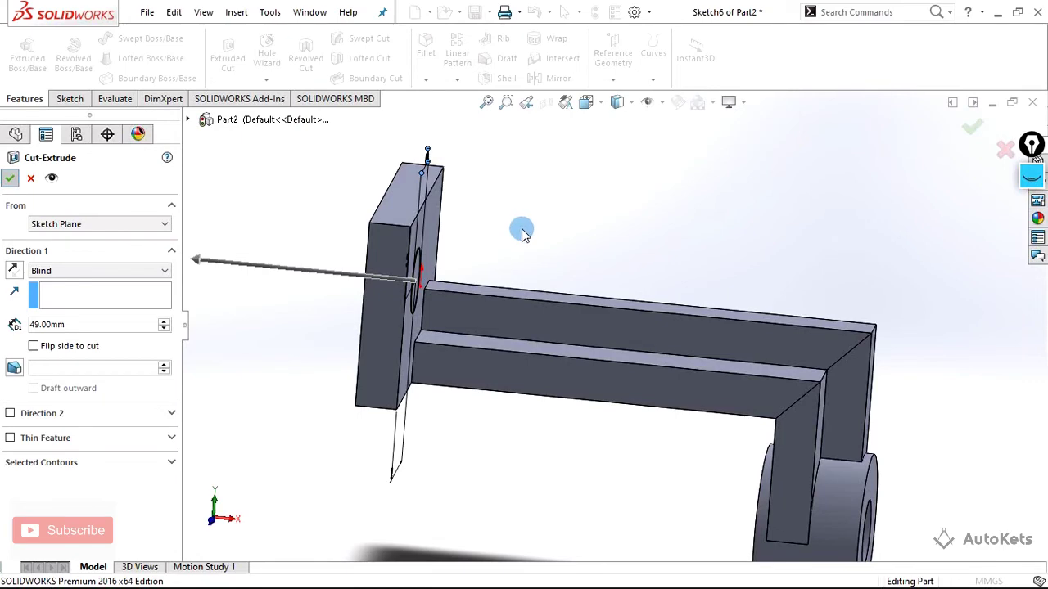
# Step: Check the upper plate radius in the exercise drawing and fillet the edge between the upright rib's top and the plate with radius 25 mm
pyautogui.moveTo(491, 368); pyautogui.dragTo(506, 383, button='middle')
pyautogui.press('f')
pyautogui.hotkey('alt', 'Tab')
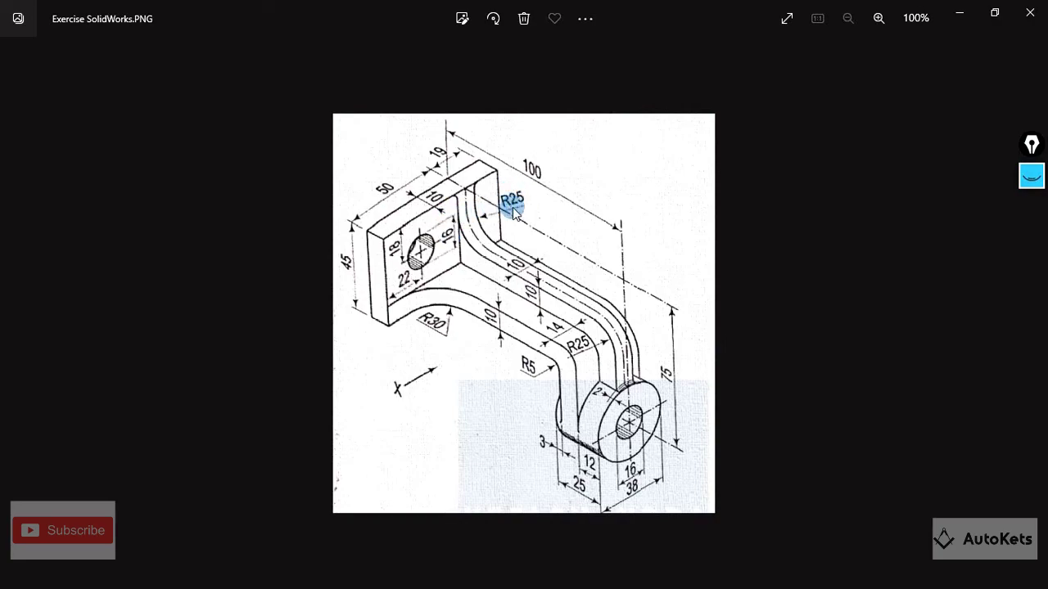
pyautogui.hotkey('alt', 'Tab')
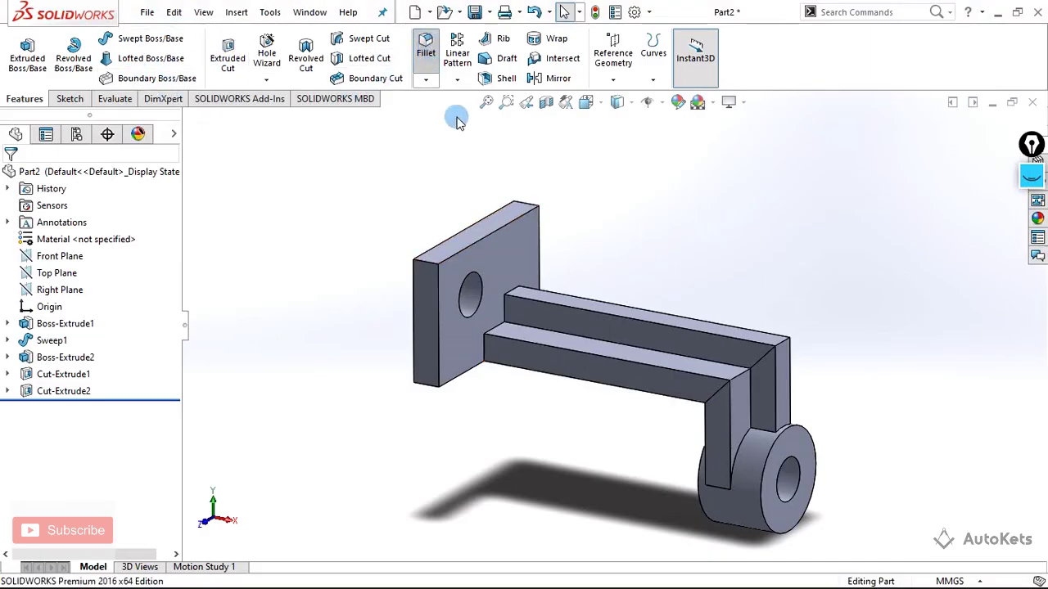
pyautogui.click(512, 289)
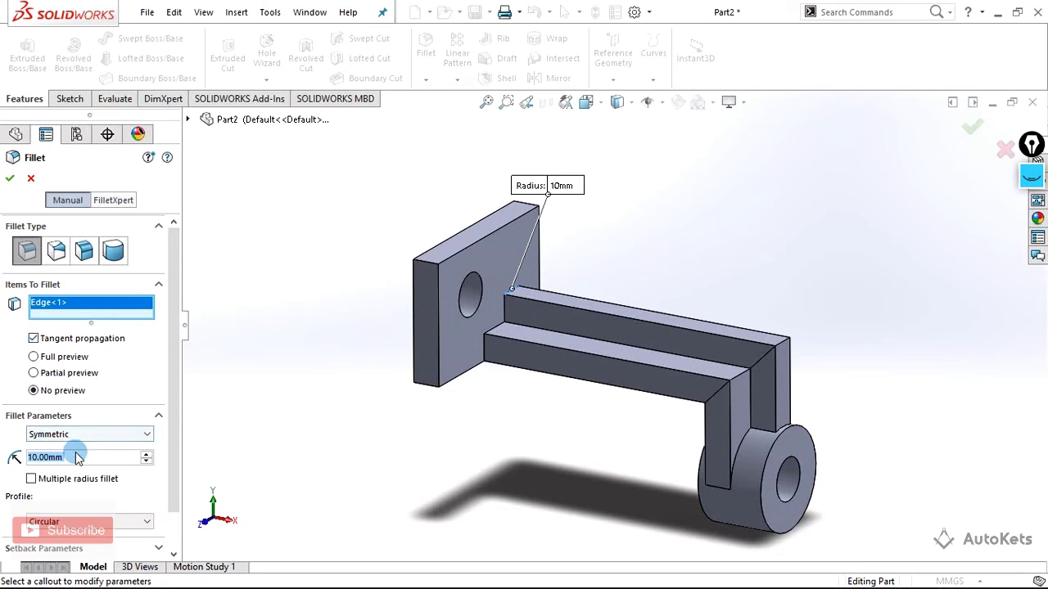
pyautogui.write('25')
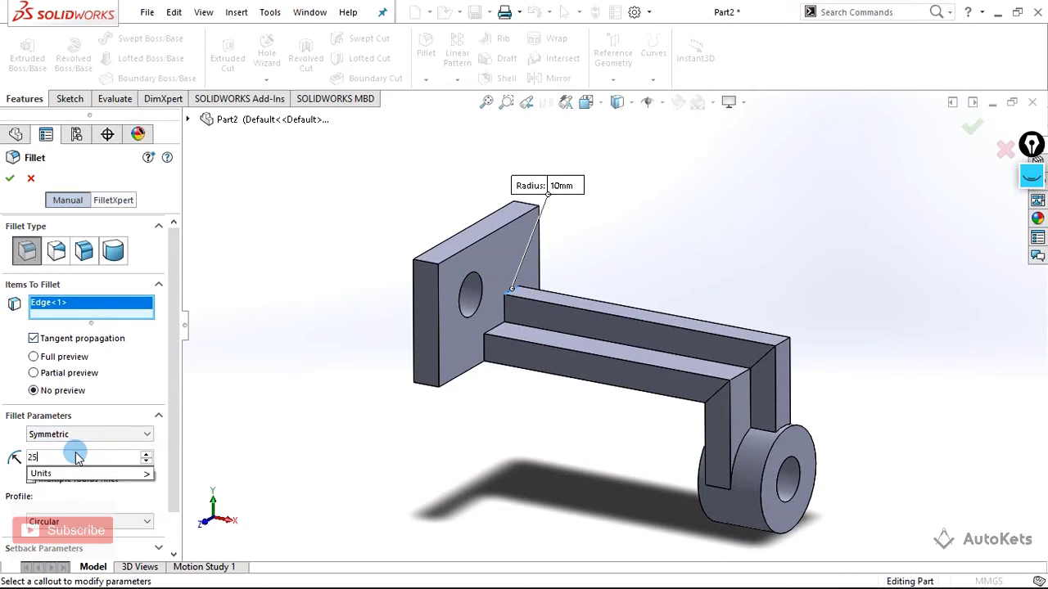
pyautogui.click(11, 180)
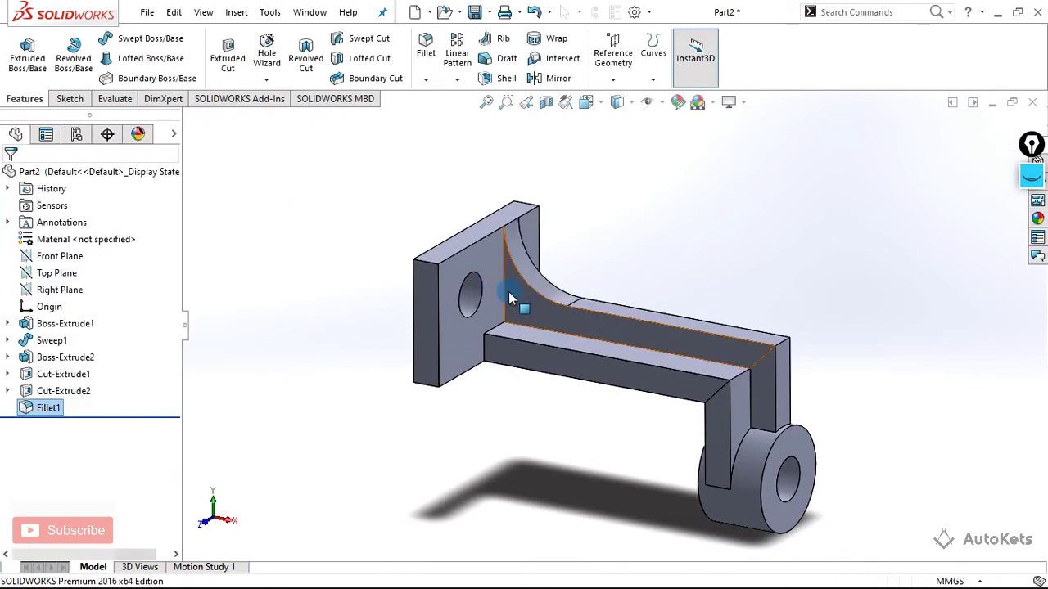
# Step: Check the drawing's side radius and fillet the vertical edge where the arm's horizontal flange meets the plate with radius 30 mm
pyautogui.click(512, 423)
pyautogui.moveTo(512, 422)
pyautogui.mouseDown(button='middle')
pyautogui.moveTo(496, 423)
pyautogui.moveTo(494, 437)
pyautogui.mouseUp(button='middle')
pyautogui.hotkey('alt', 'Tab')
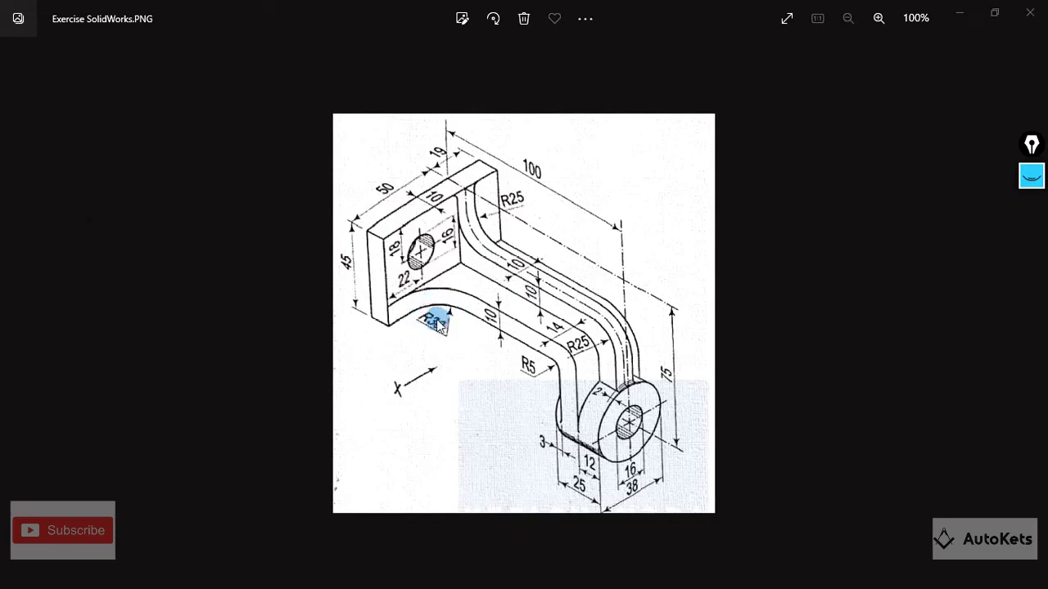
pyautogui.hotkey('alt', 'Tab')
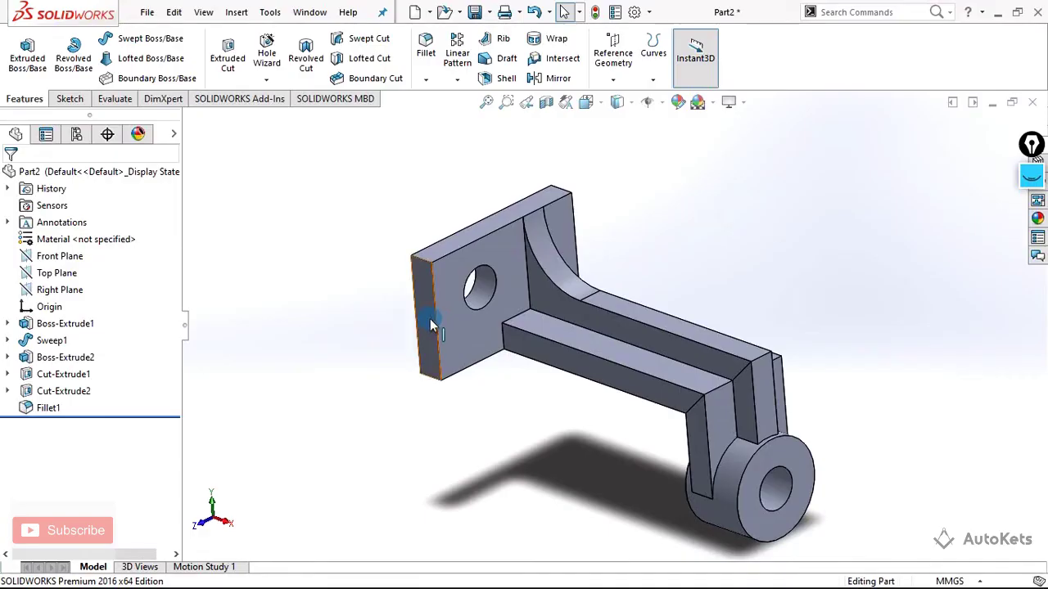
pyautogui.click(428, 66)
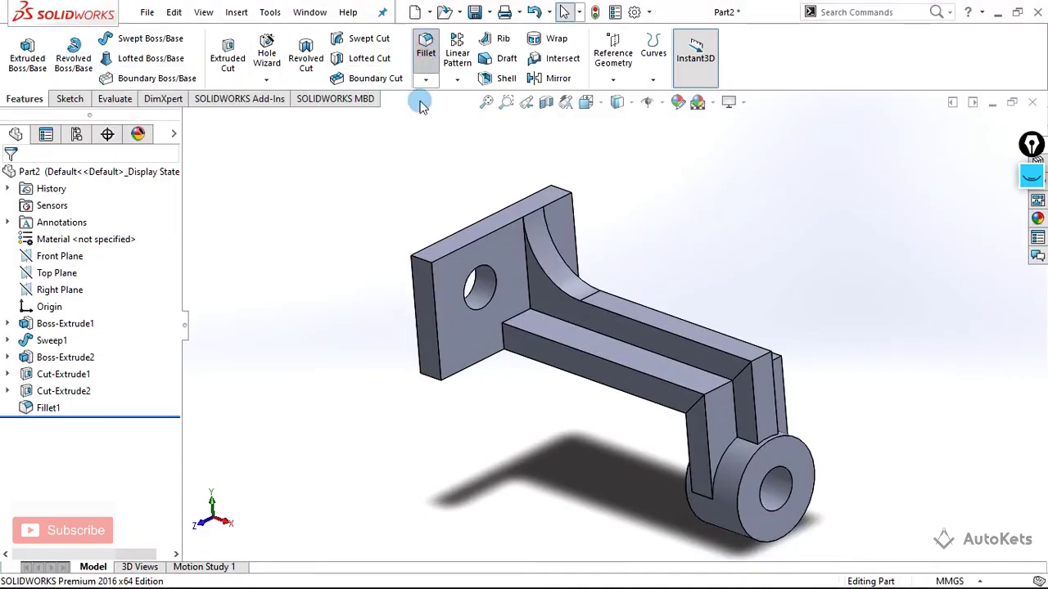
pyautogui.click(504, 343)
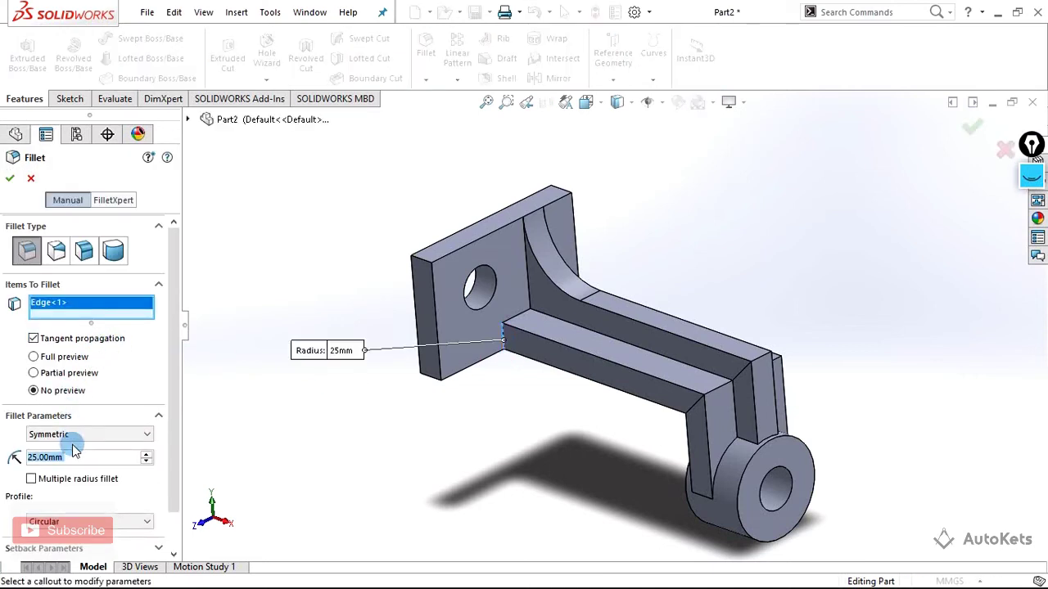
pyautogui.write('30')
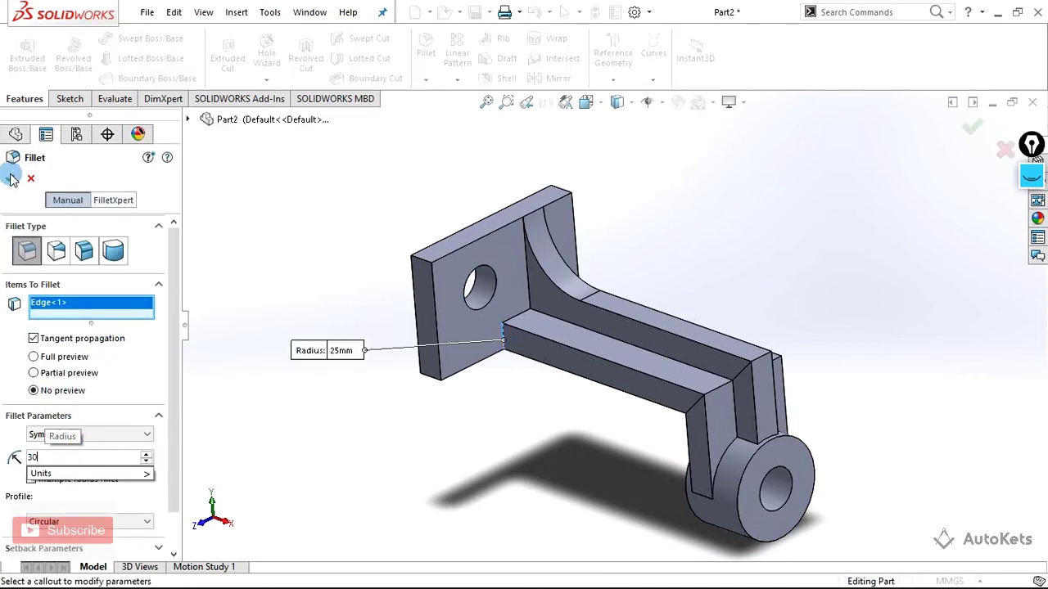
pyautogui.click(10, 179)
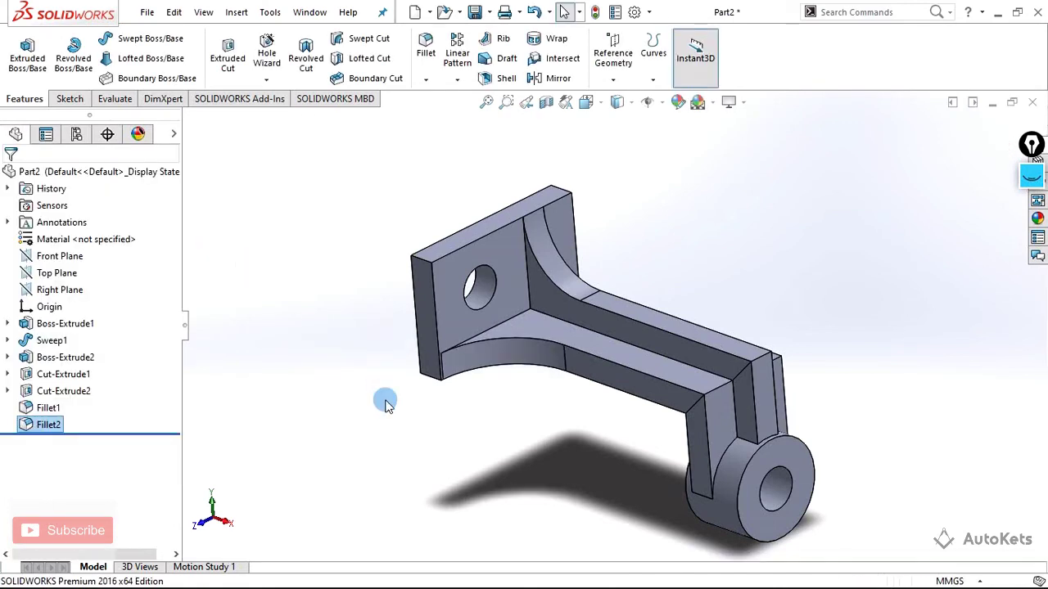
# Step: Check the bend radius in the exercise drawing and fillet the upright rib's outer bend edge above the boss with radius 25 mm
pyautogui.press('f')
pyautogui.moveTo(395, 412)
pyautogui.mouseDown(button='middle')
pyautogui.moveTo(398, 368)
pyautogui.moveTo(386, 381)
pyautogui.moveTo(405, 398)
pyautogui.mouseUp(button='middle')
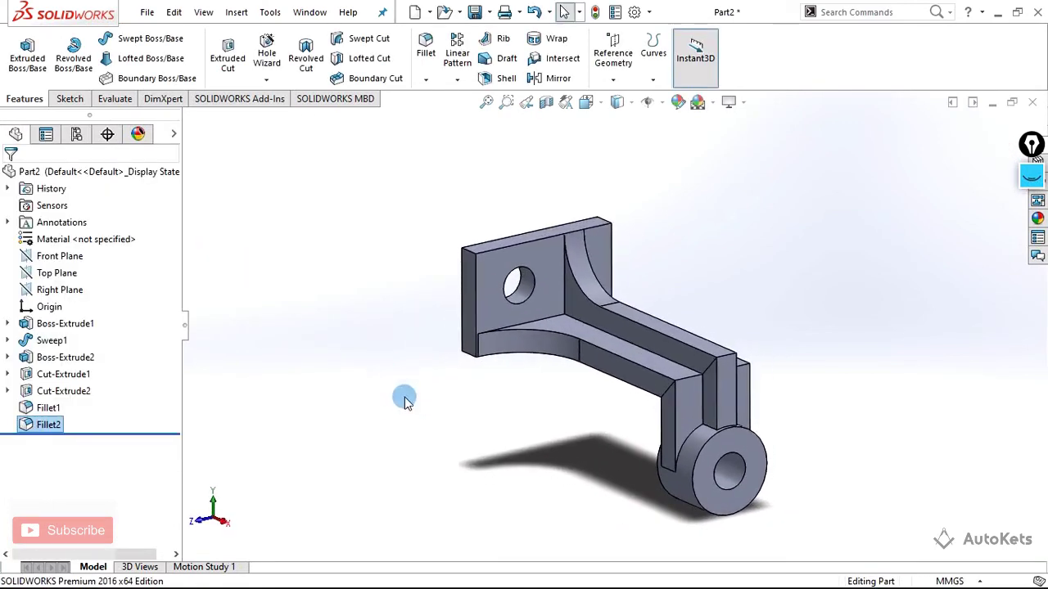
pyautogui.hotkey('alt', 'Tab')
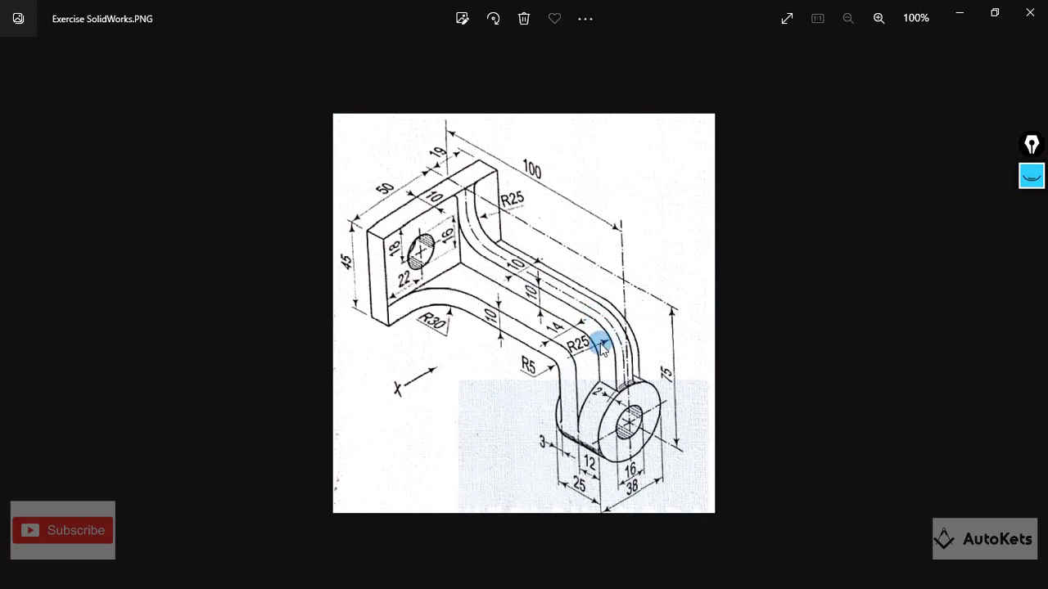
pyautogui.hotkey('alt', 'Tab')
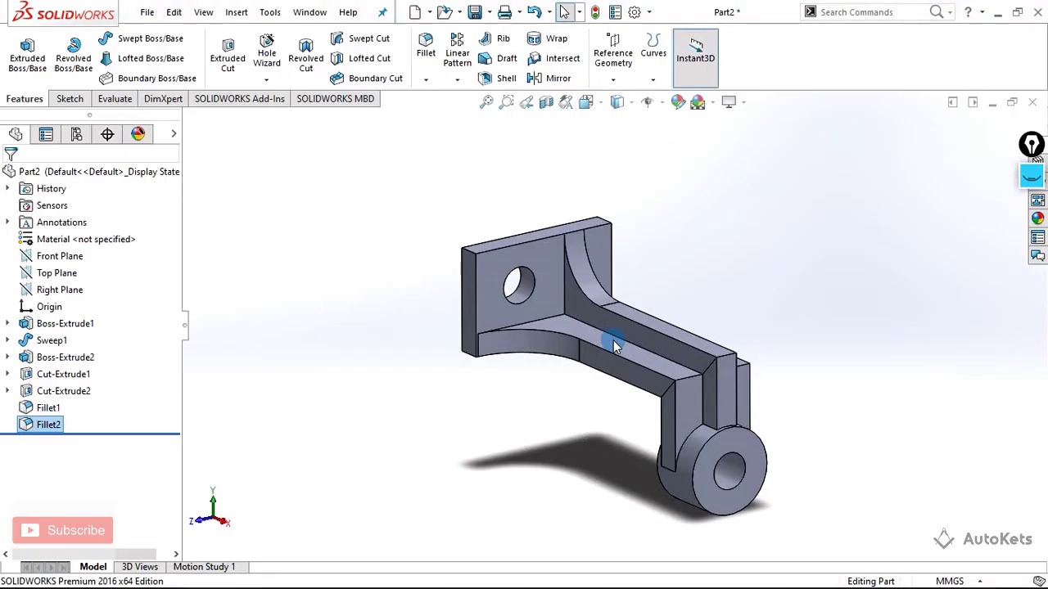
pyautogui.click(434, 54)
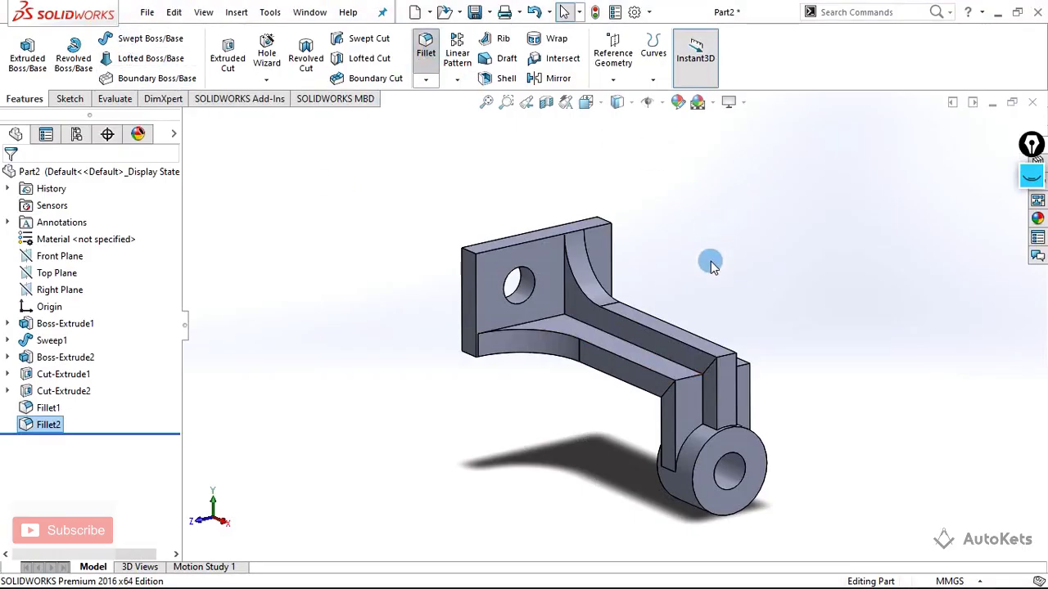
pyautogui.click(728, 352)
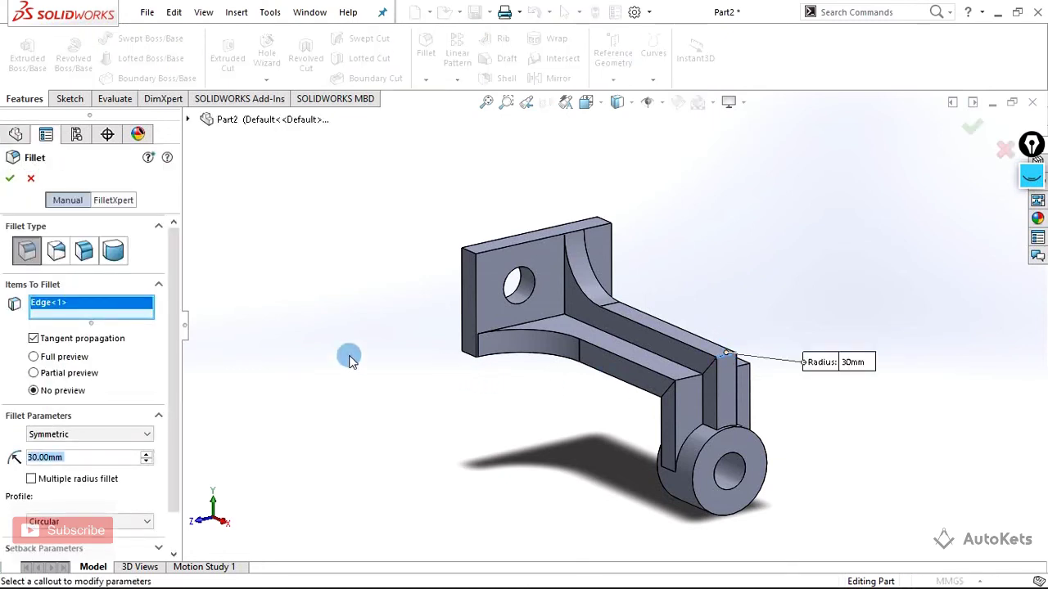
pyautogui.write('25')
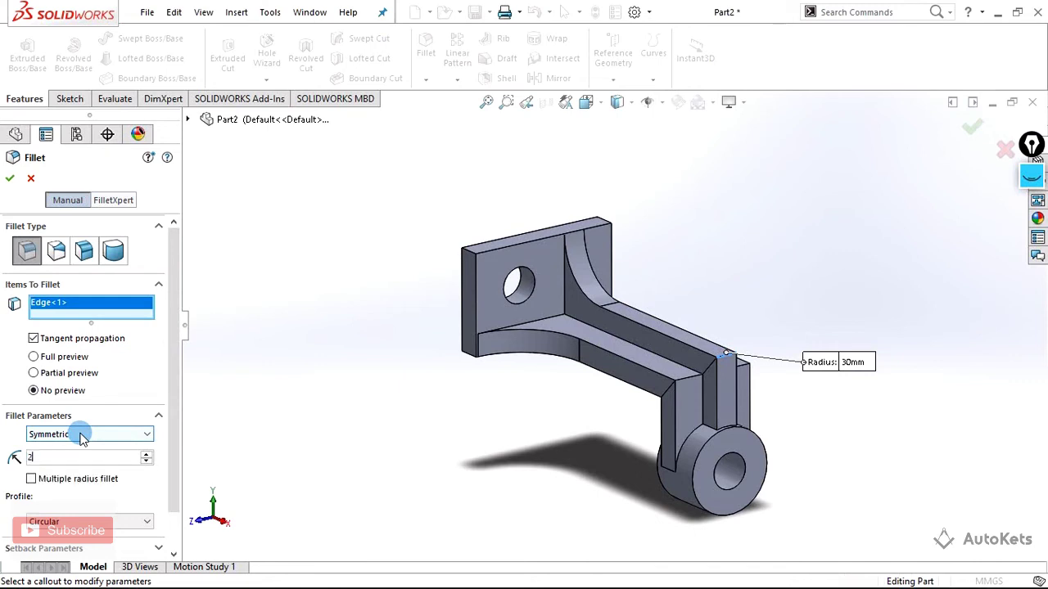
pyautogui.press('Return')
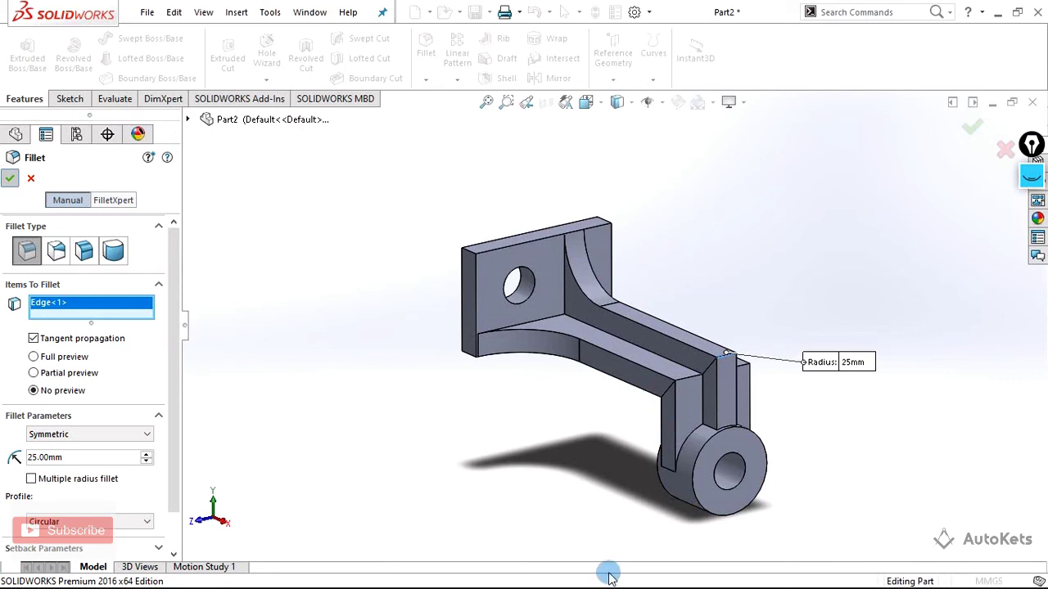
pyautogui.press('Return')
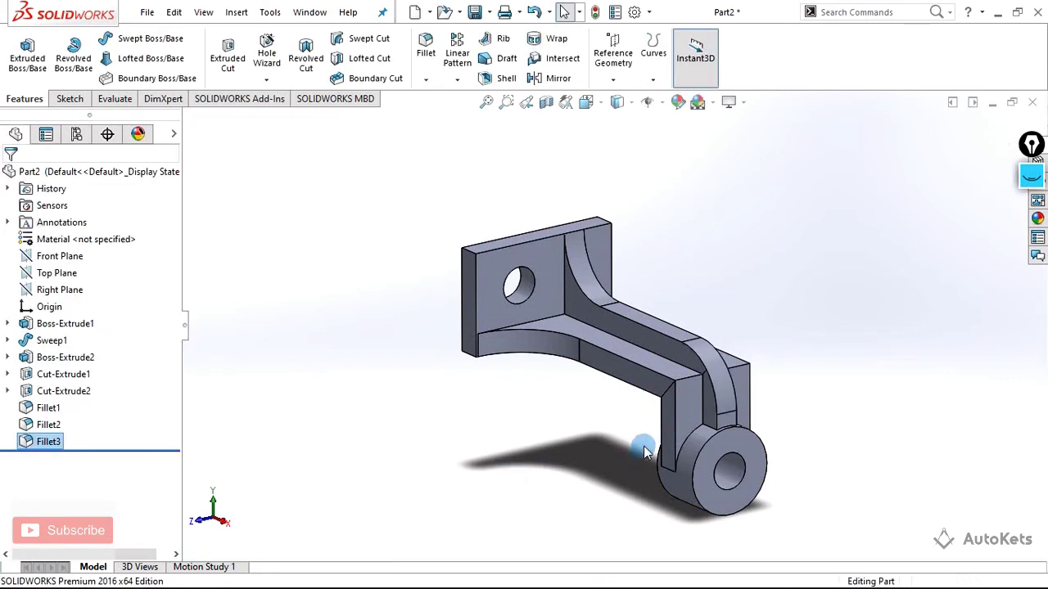
# Step: Examine the R5 bend of the arm in the exercise drawing, marking it with the annotation pen and clearing the marks
pyautogui.moveTo(641, 444)
pyautogui.mouseDown(button='middle')
pyautogui.moveTo(688, 416)
pyautogui.moveTo(660, 451)
pyautogui.mouseUp(button='middle')
pyautogui.hotkey('alt', 'Tab')
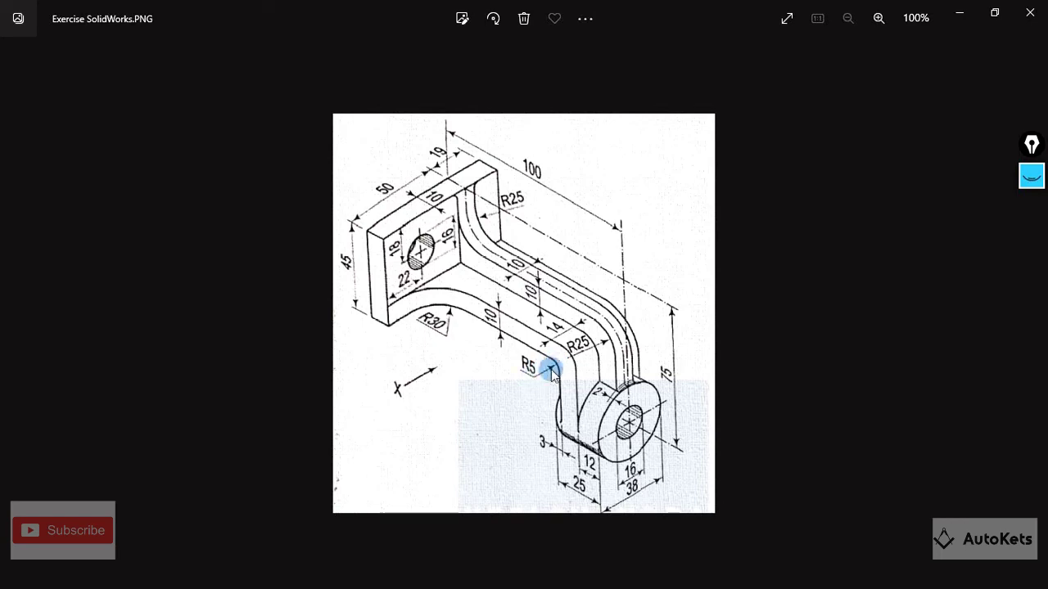
pyautogui.scroll(3, 555, 386)
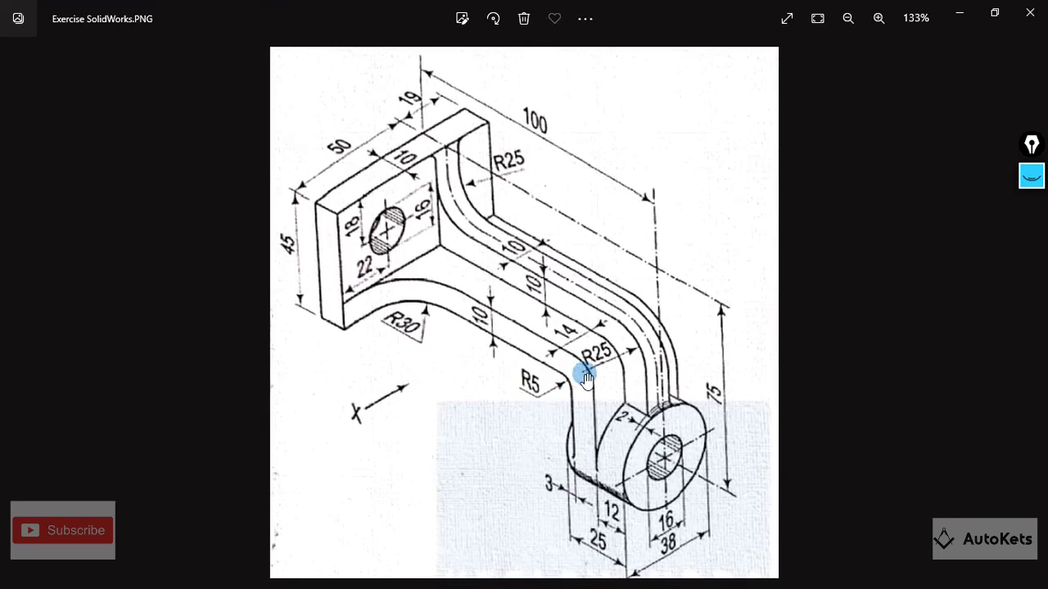
pyautogui.click(1030, 177)
pyautogui.click(1032, 222)
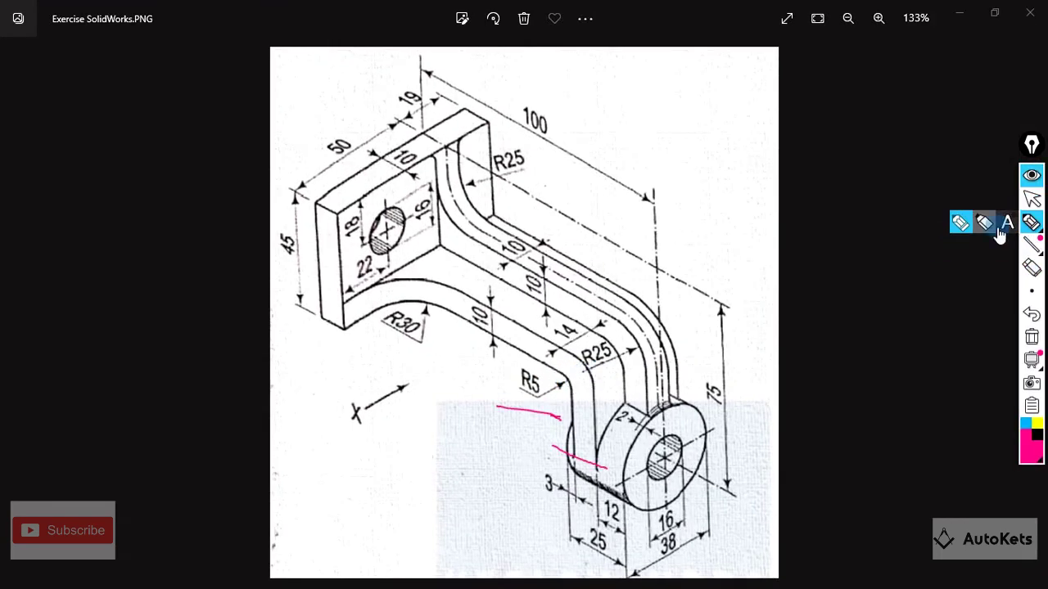
pyautogui.moveTo(575, 357); pyautogui.dragTo(594, 394)
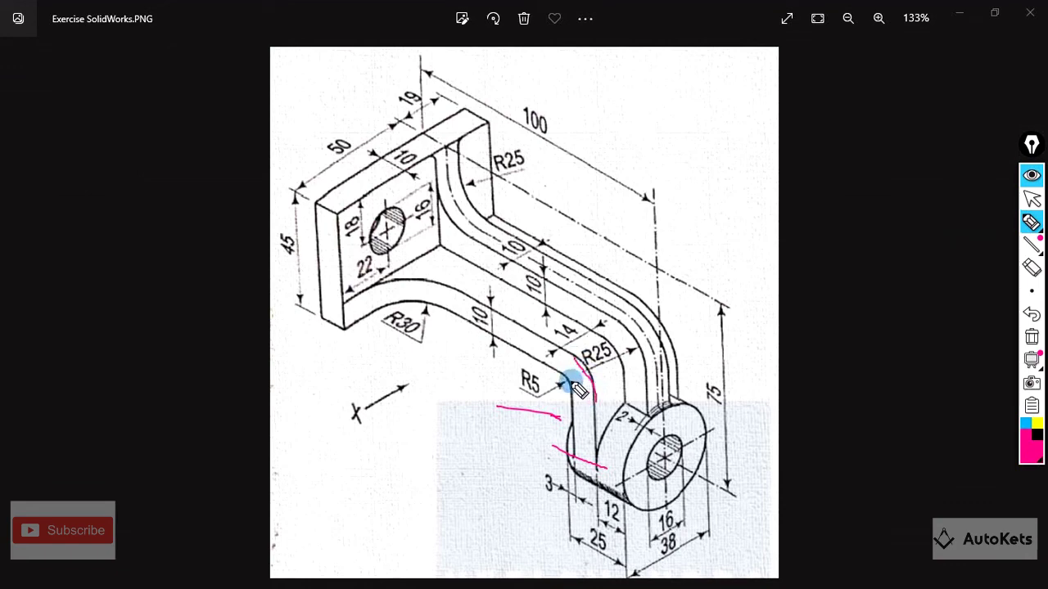
pyautogui.moveTo(496, 304); pyautogui.dragTo(454, 341)
pyautogui.click(1032, 337)
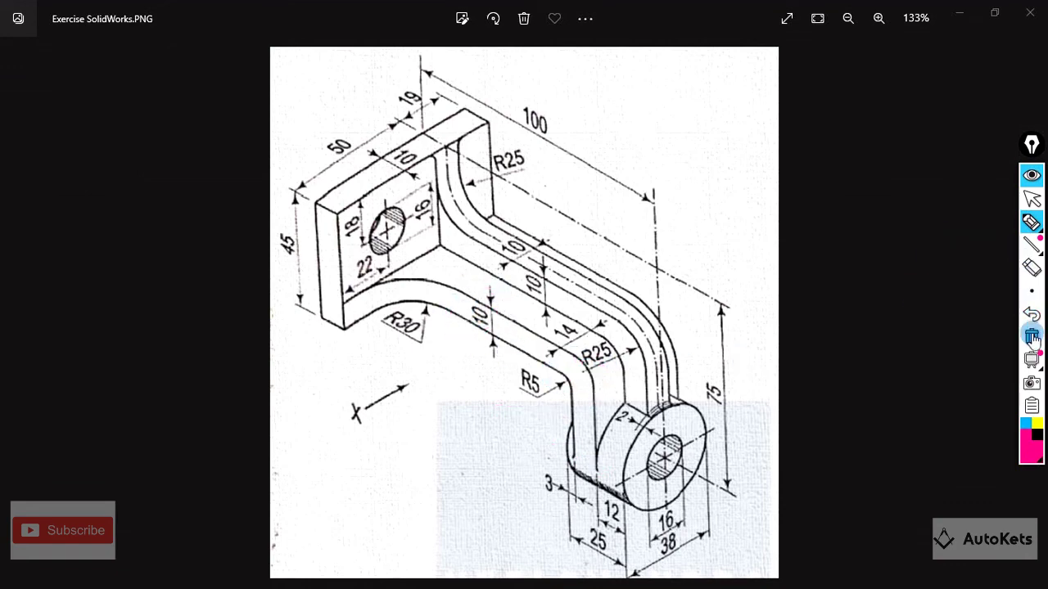
pyautogui.click(1030, 175)
# Step: Switch to SOLIDWORKS and fillet the inner bend edge on the underside of the arm's flange with radius 5 mm
pyautogui.press('super+Tab')
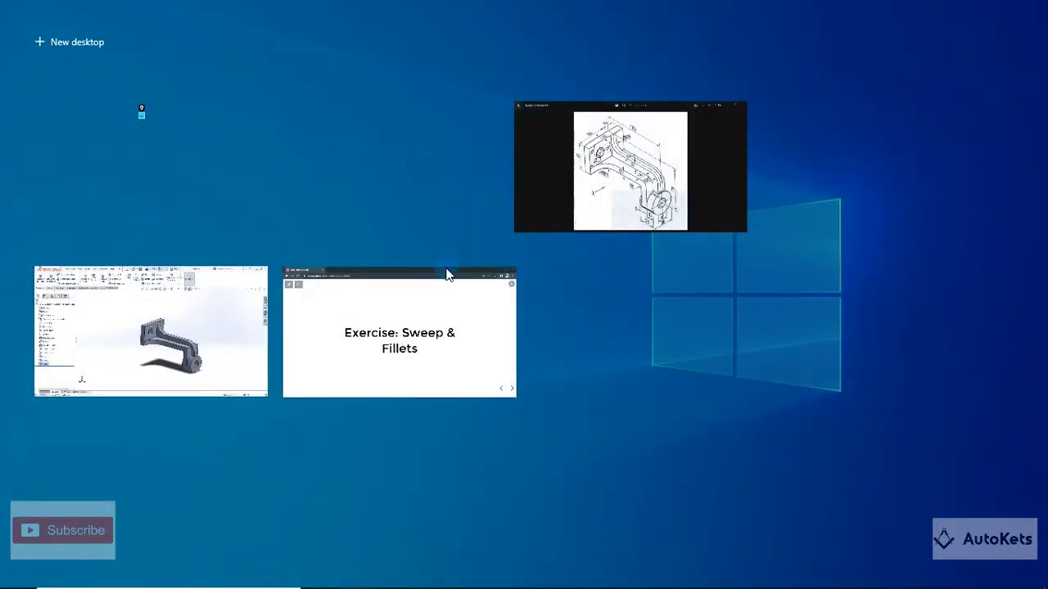
pyautogui.click(210, 338)
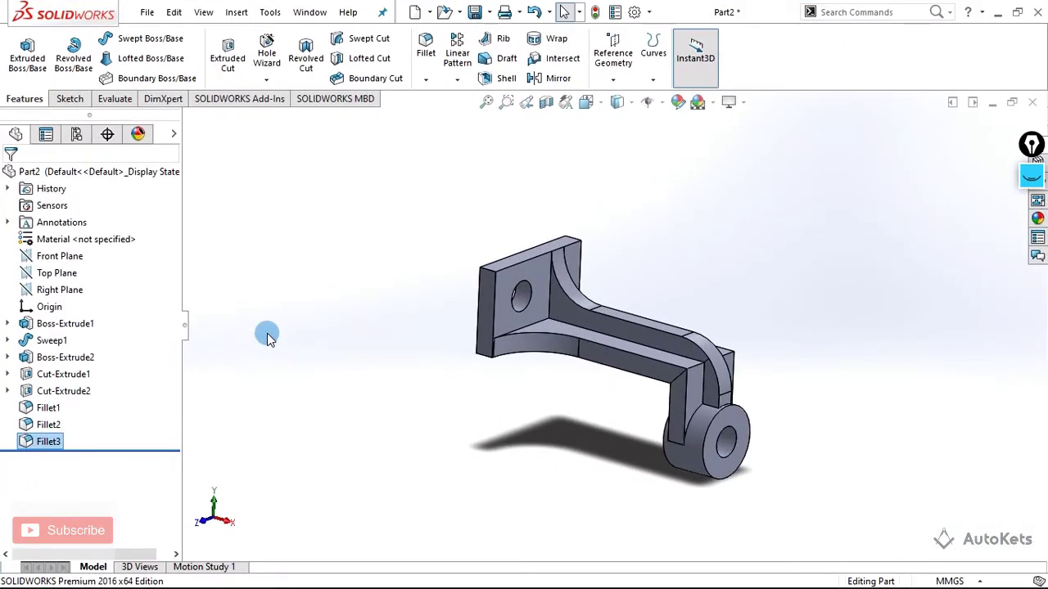
pyautogui.moveTo(790, 417); pyautogui.dragTo(762, 379, button='middle')
pyautogui.scroll(-4, 762, 379)
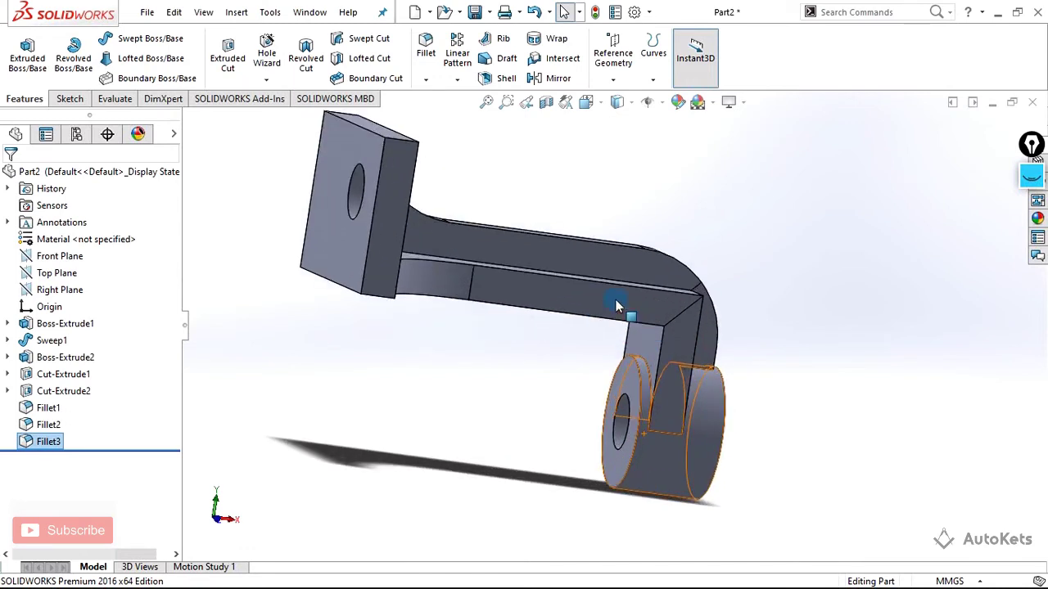
pyautogui.click(427, 51)
pyautogui.click(579, 358)
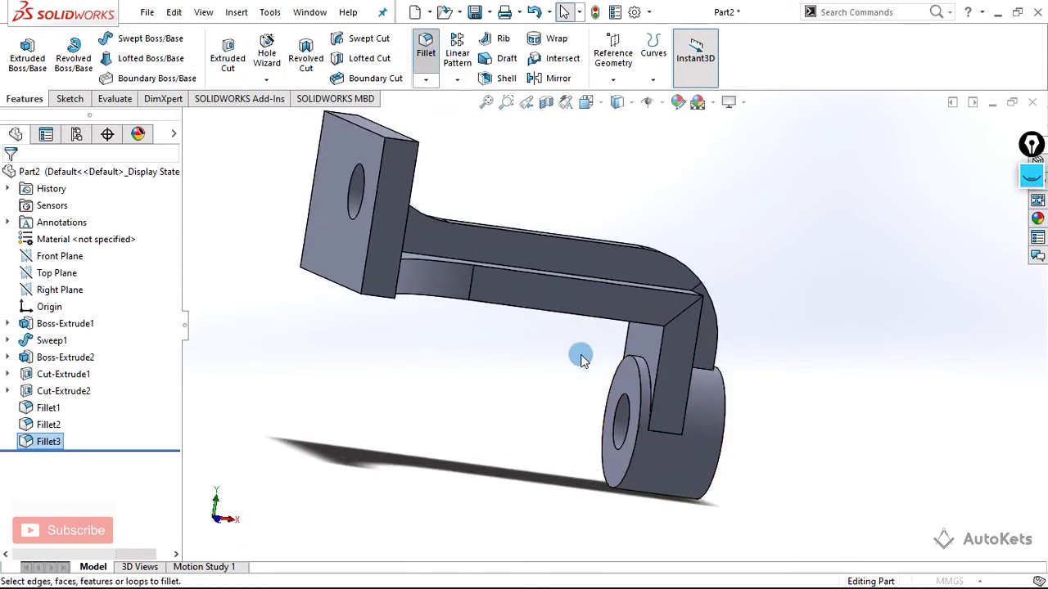
pyautogui.scroll(-3, 598, 327)
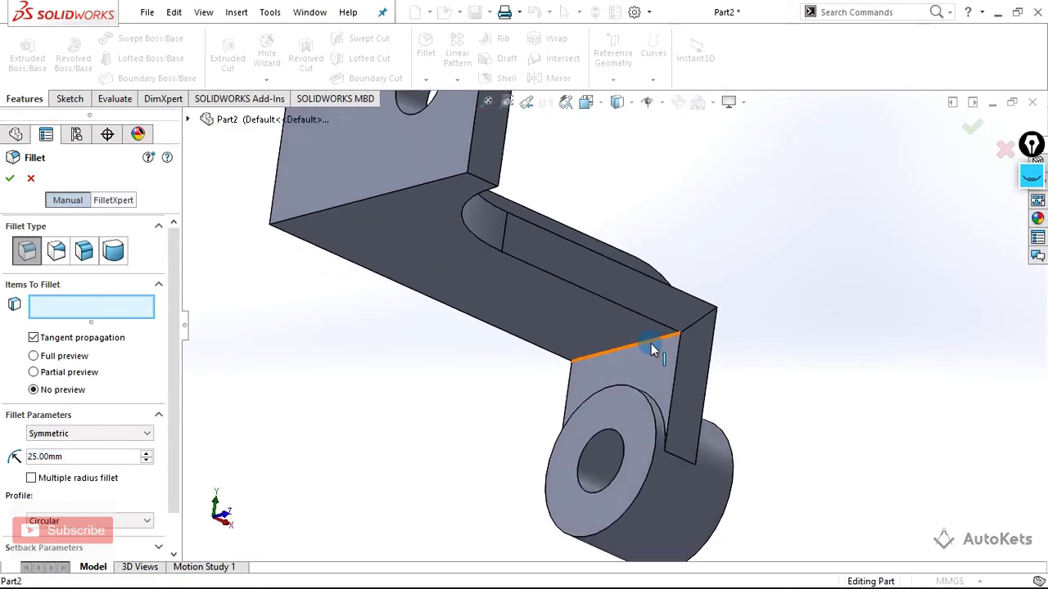
pyautogui.click(651, 350)
pyautogui.moveTo(463, 374); pyautogui.dragTo(344, 446, button='middle')
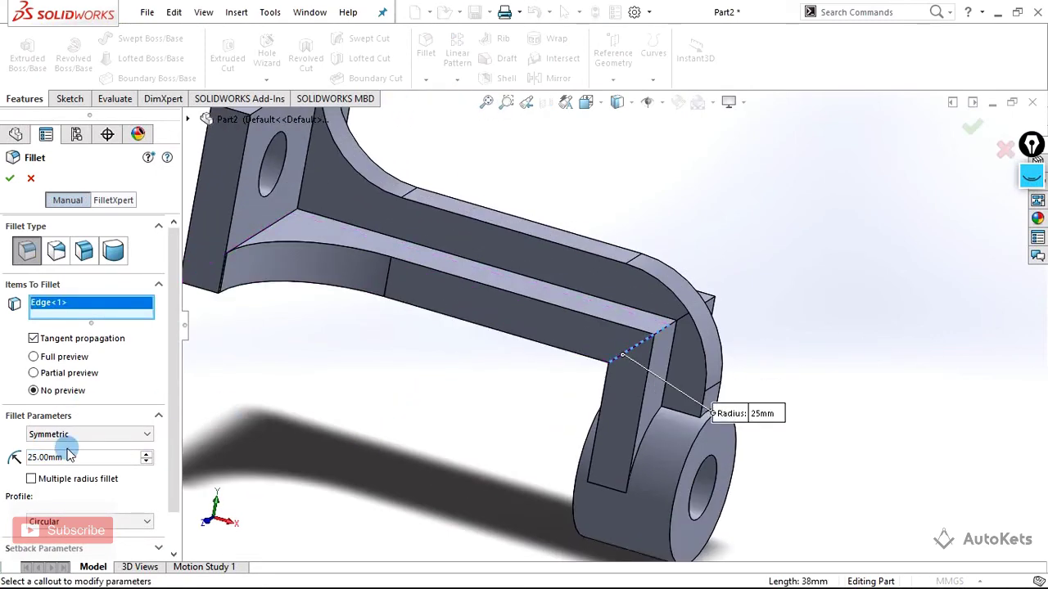
pyautogui.write('5')
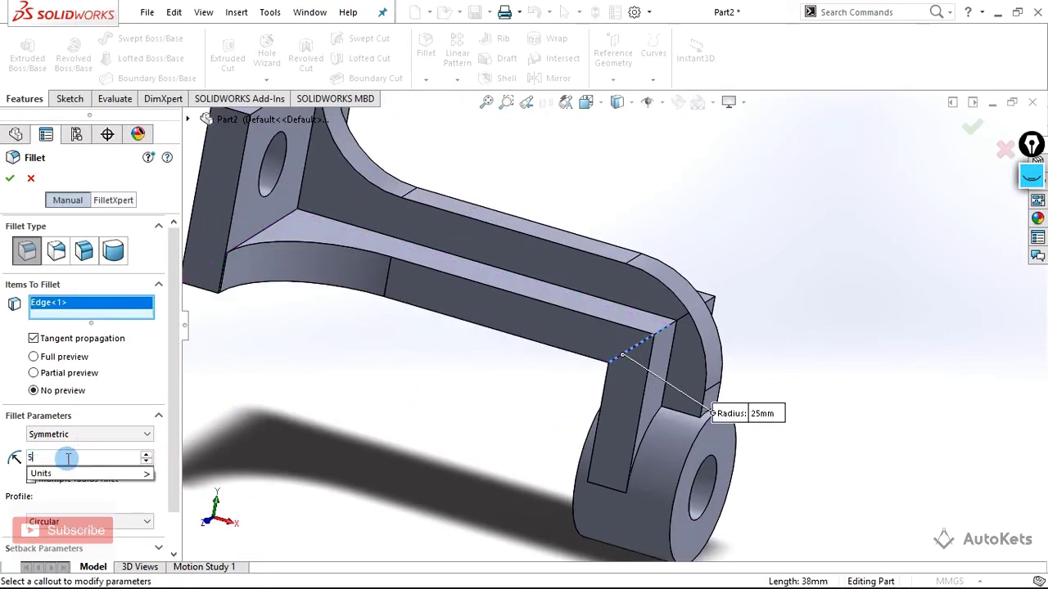
pyautogui.press('Return')
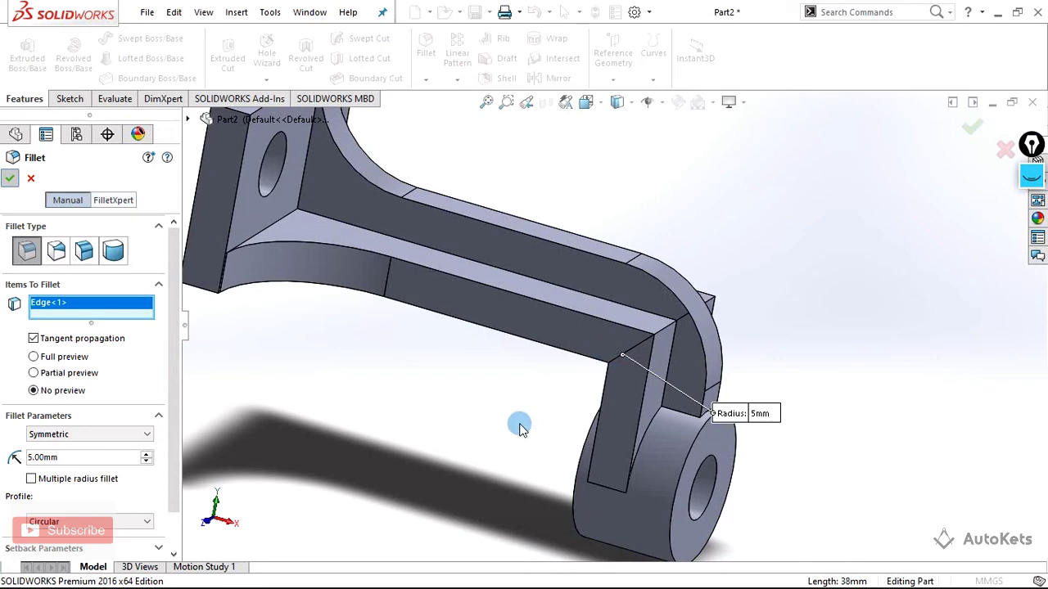
pyautogui.press('Return')
# Step: Fillet the two outer bend edges of the arm's flange, one on each side of the upright rib, with radius 15 mm
pyautogui.scroll(-3, 533, 428)
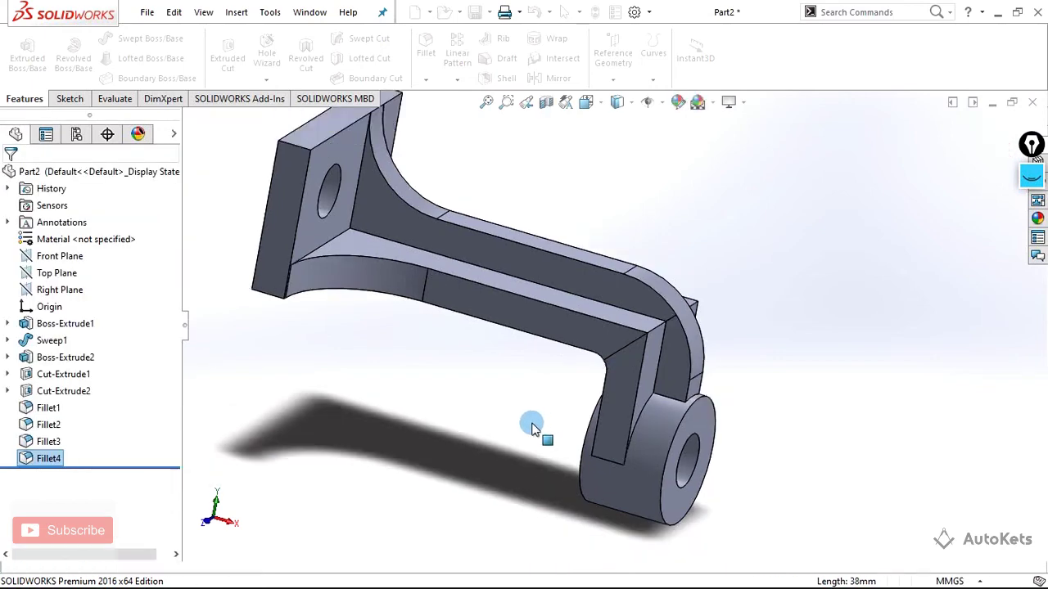
pyautogui.moveTo(494, 428)
pyautogui.mouseDown(button='middle')
pyautogui.moveTo(467, 424)
pyautogui.moveTo(496, 423)
pyautogui.mouseUp(button='middle')
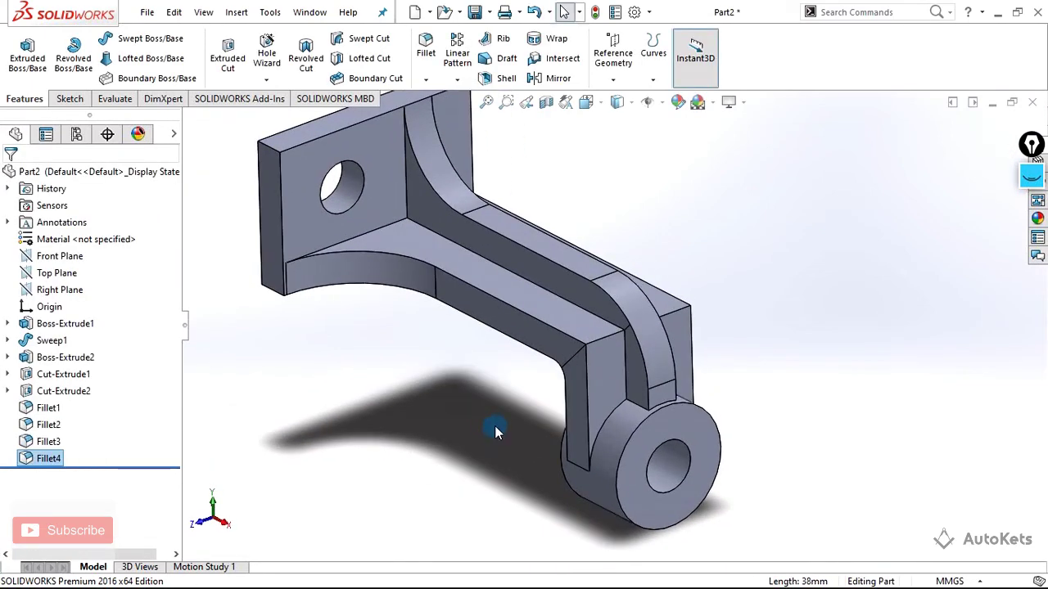
pyautogui.hotkey('ctrl', '7')
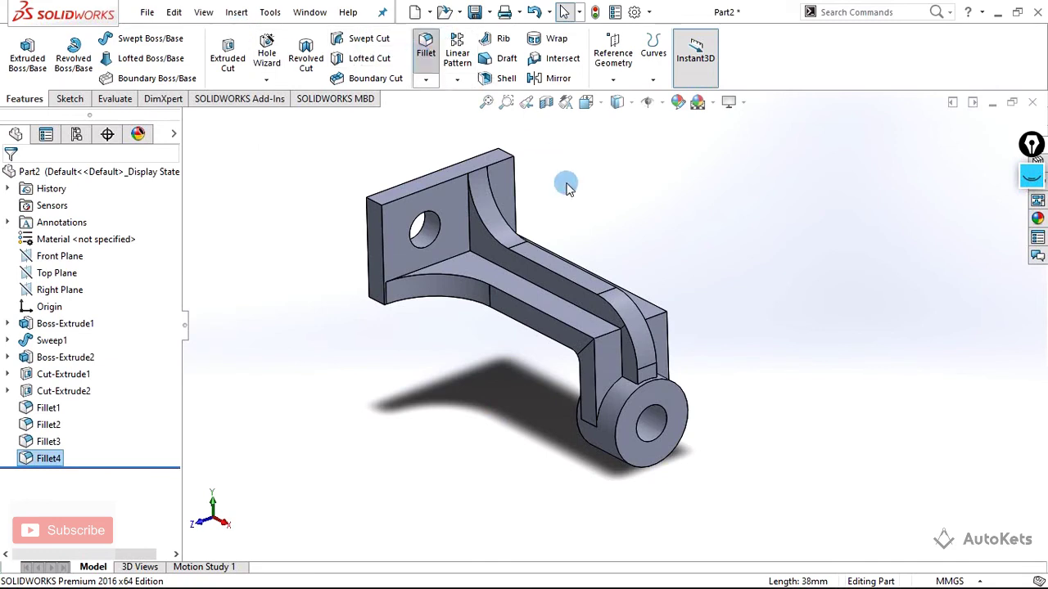
pyautogui.click(603, 335)
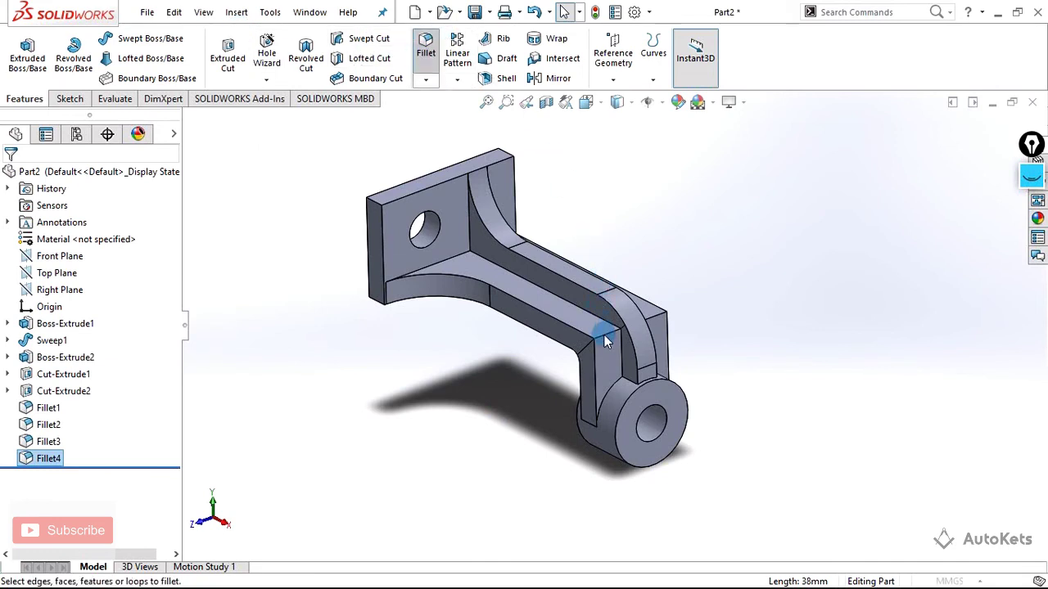
pyautogui.click(647, 321)
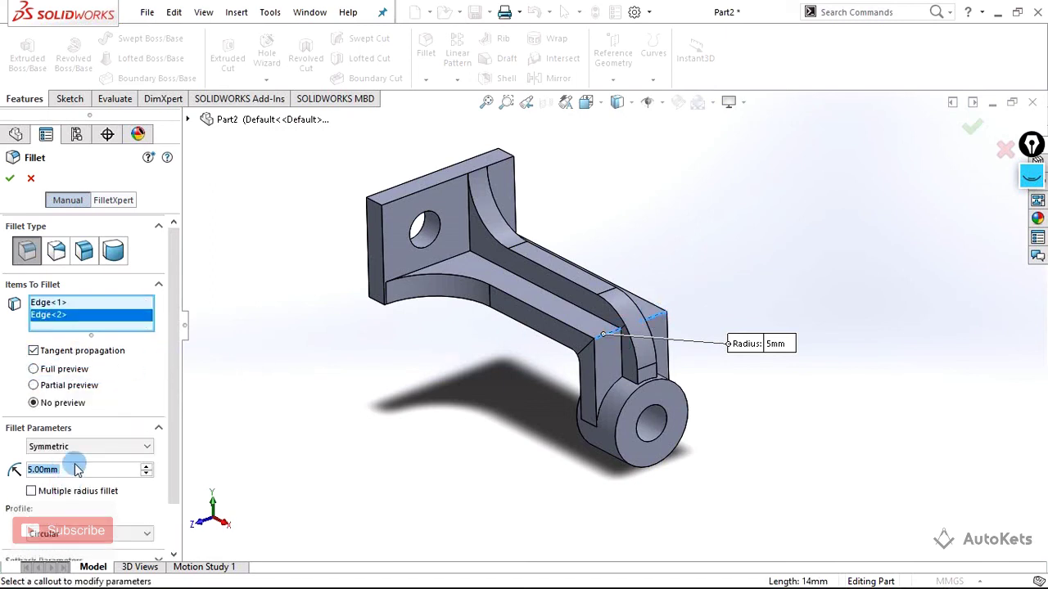
pyautogui.write('15')
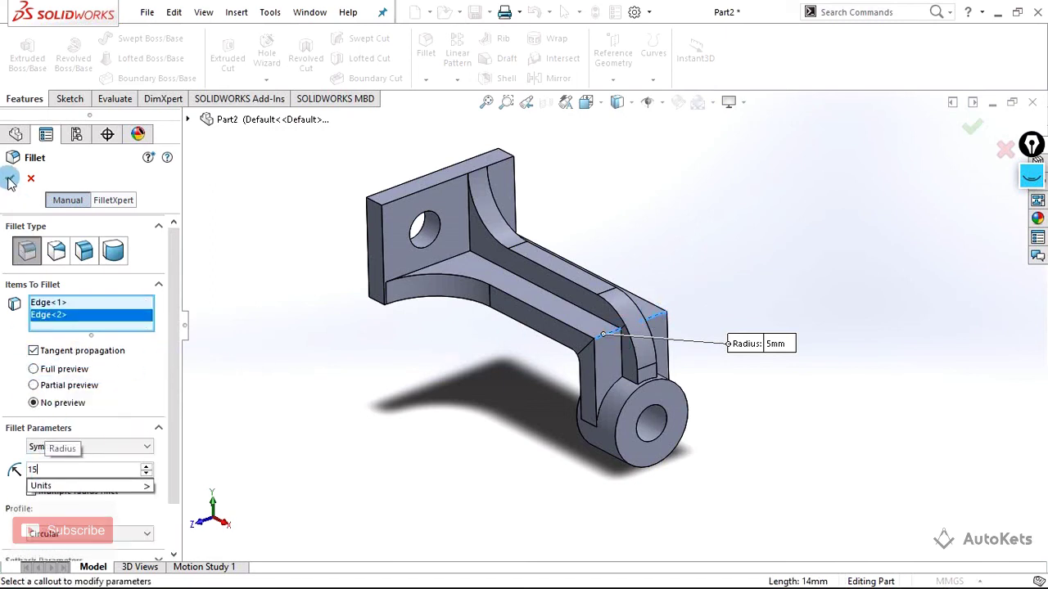
pyautogui.press('Return')
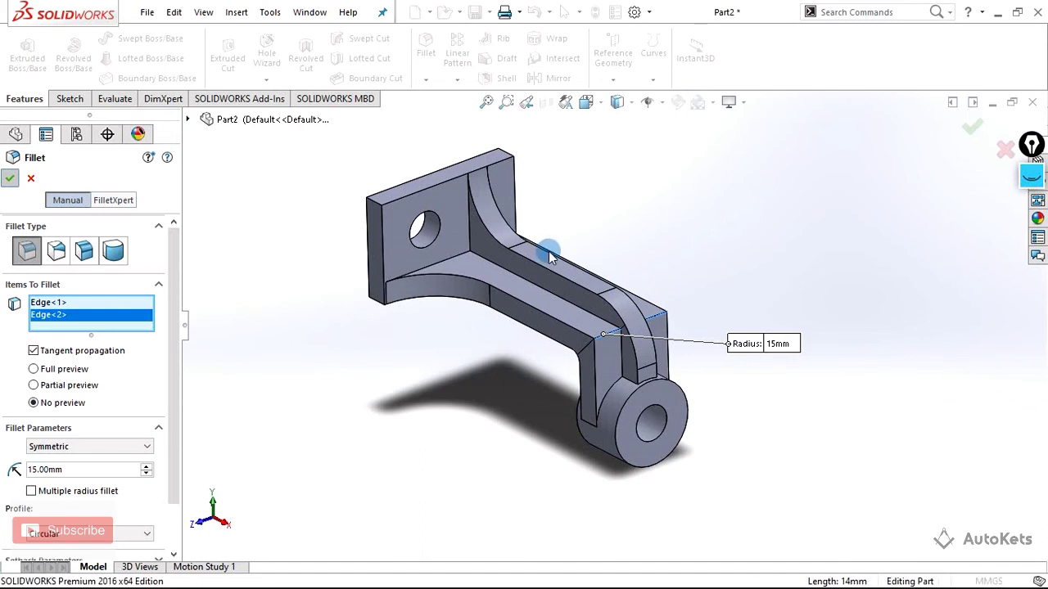
pyautogui.press('Return')
# Step: Check the rib-to-boss detail in the exercise drawing and fillet the edge where the upright rib meets the boss with radius 2 mm
pyautogui.moveTo(595, 252); pyautogui.dragTo(664, 420, button='middle')
pyautogui.scroll(-3, 665, 420)
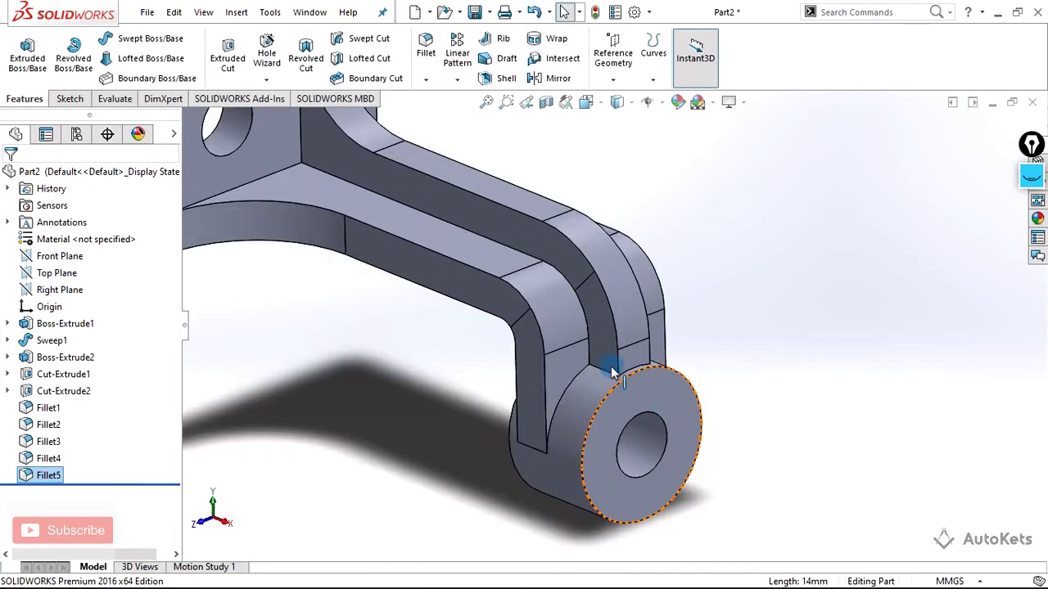
pyautogui.hotkey('alt', 'Tab')
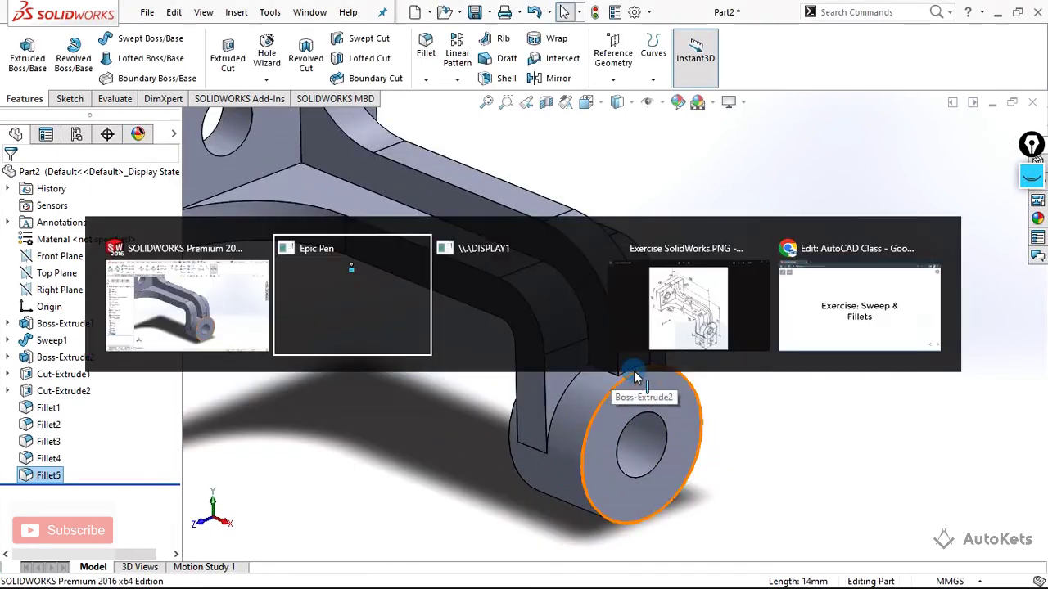
pyautogui.hotkey('alt', 'Tab')
pyautogui.hotkey('alt', 'Tab')
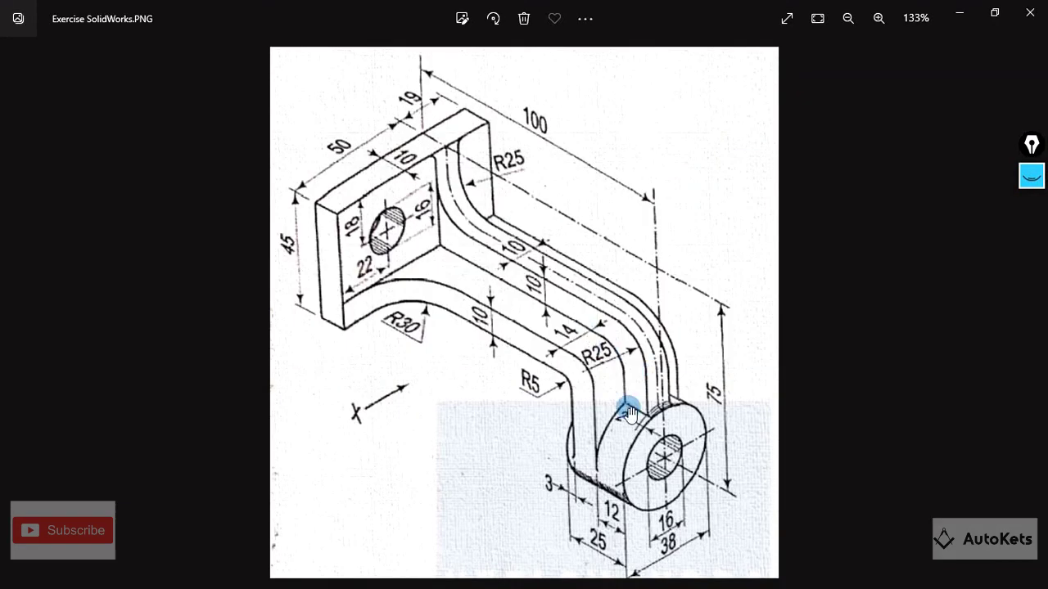
pyautogui.hotkey('alt', 'Tab')
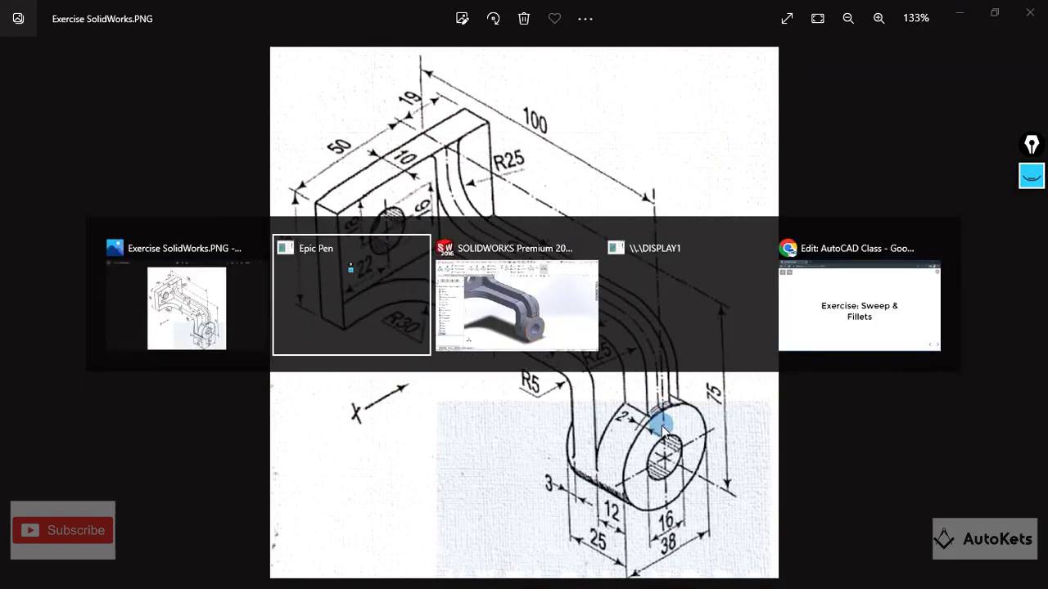
pyautogui.hotkey('alt', 'Tab')
pyautogui.click(427, 53)
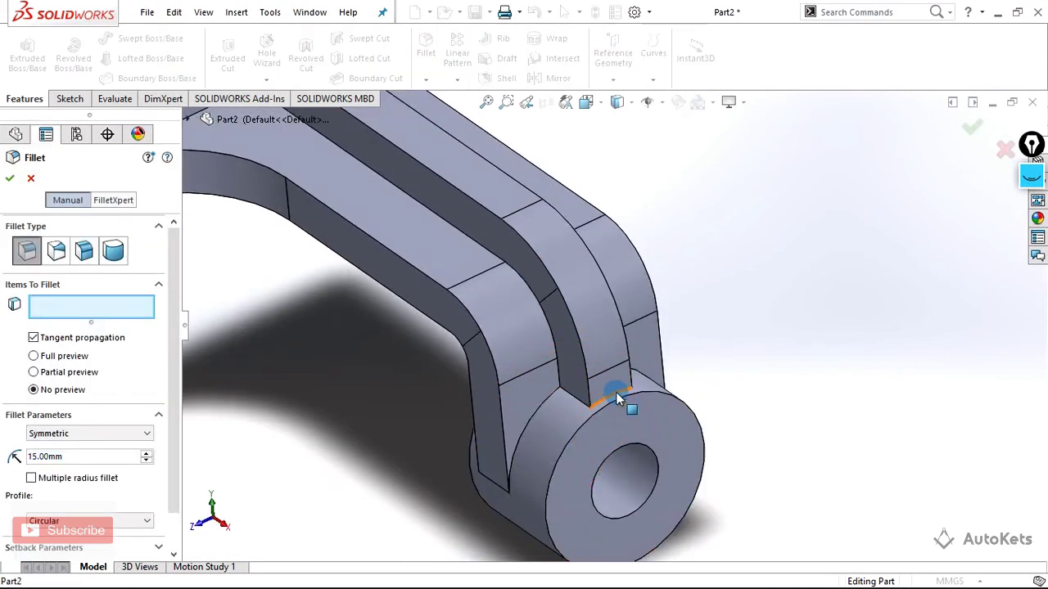
pyautogui.click(616, 394)
pyautogui.click(76, 461)
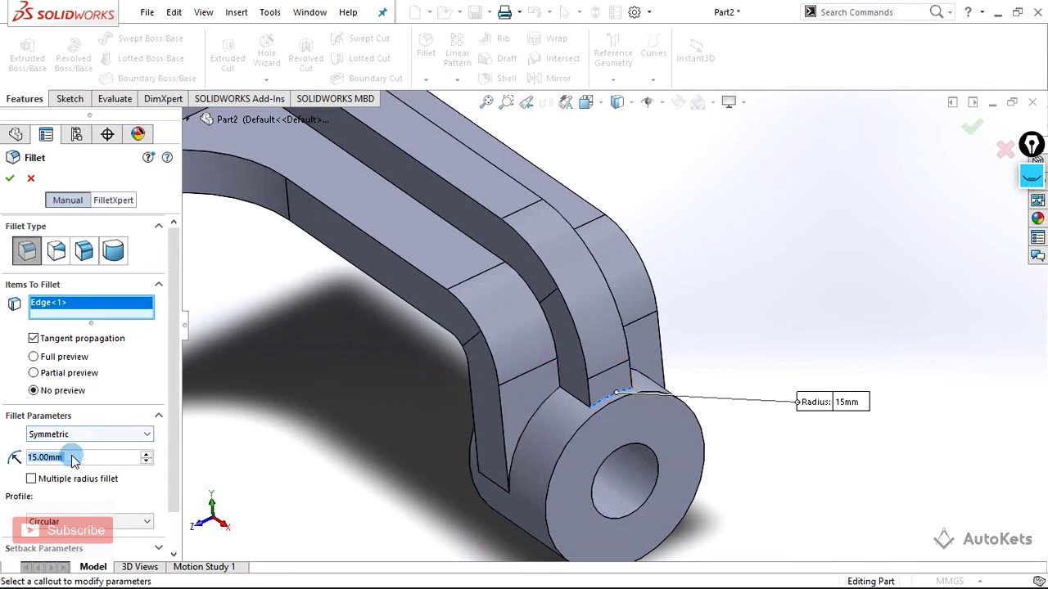
pyautogui.write('2')
pyautogui.press('Return')
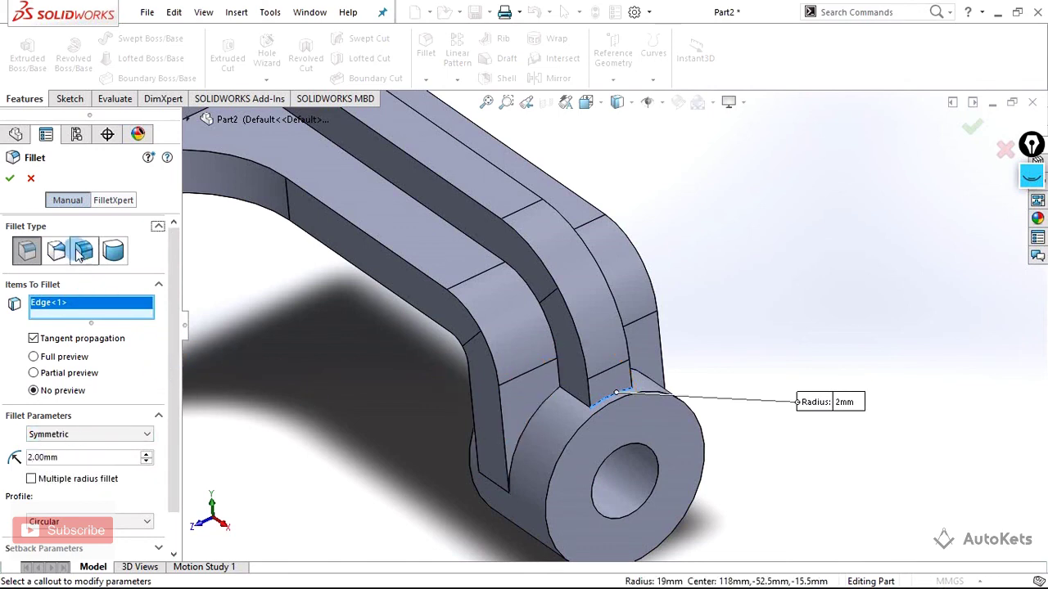
pyautogui.press('Return')
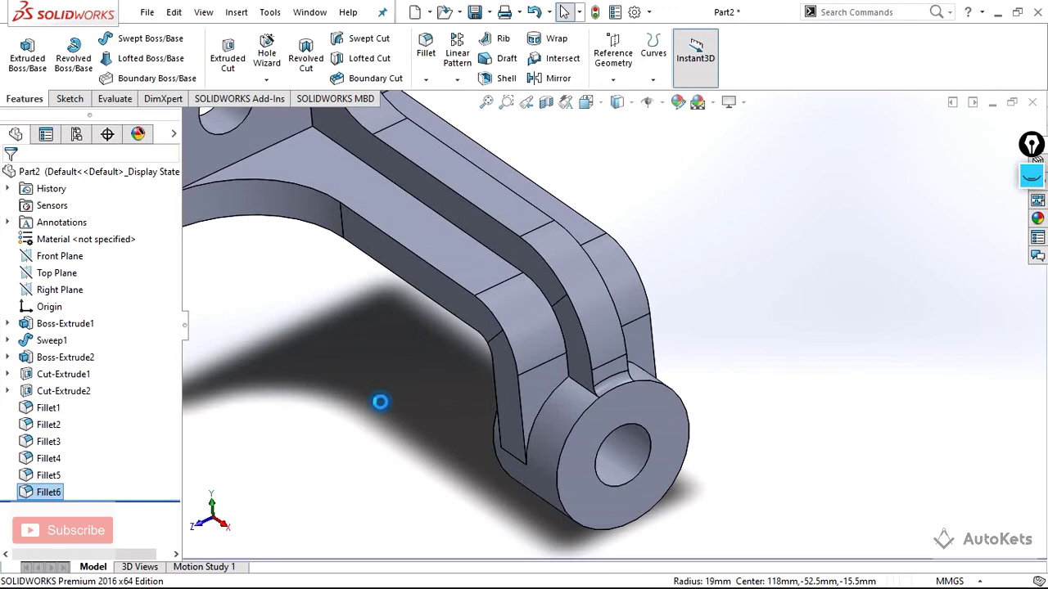
# Step: Examine the filleted bracket from several angles and compare its shape with the exercise drawing
pyautogui.scroll(3, 382, 398)
pyautogui.moveTo(409, 388); pyautogui.dragTo(393, 303, button='middle')
pyautogui.scroll(-2, 398, 175)
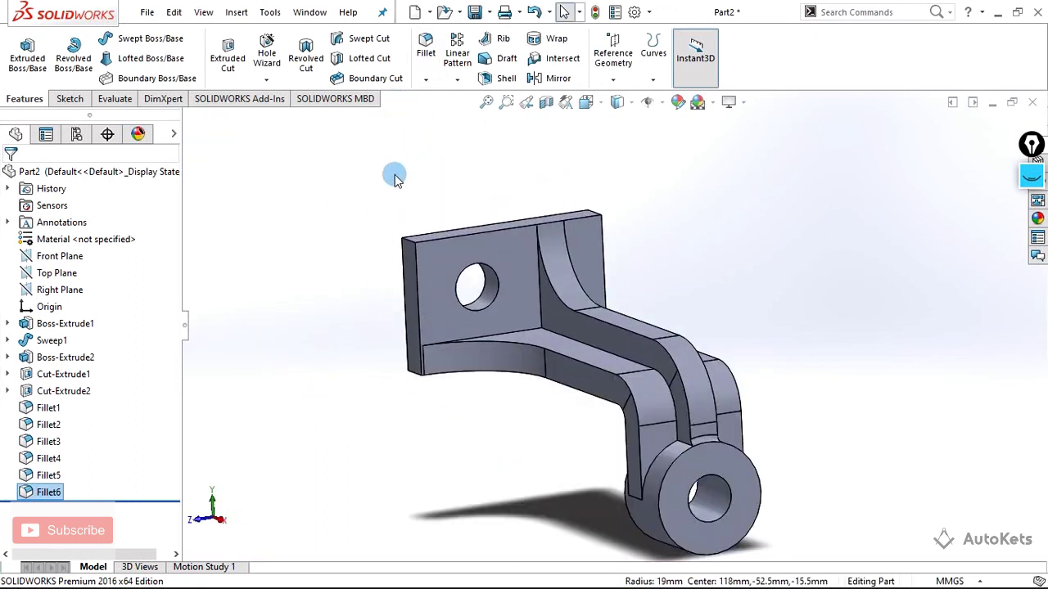
pyautogui.scroll(2, 398, 188)
pyautogui.moveTo(561, 407); pyautogui.dragTo(582, 440, button='middle')
pyautogui.hotkey('alt', 'Tab')
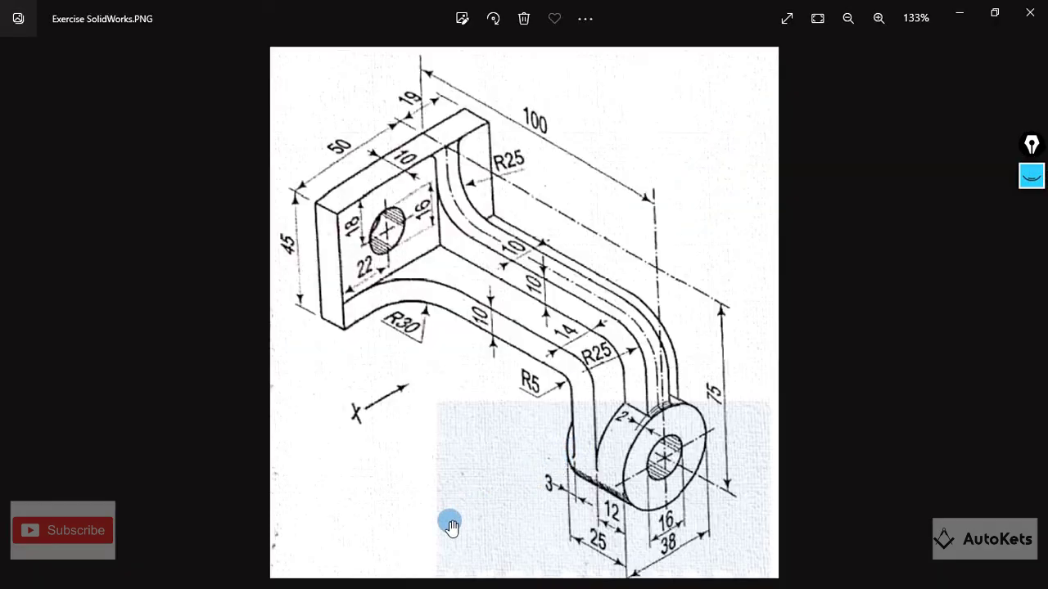
pyautogui.hotkey('alt', 'Tab')
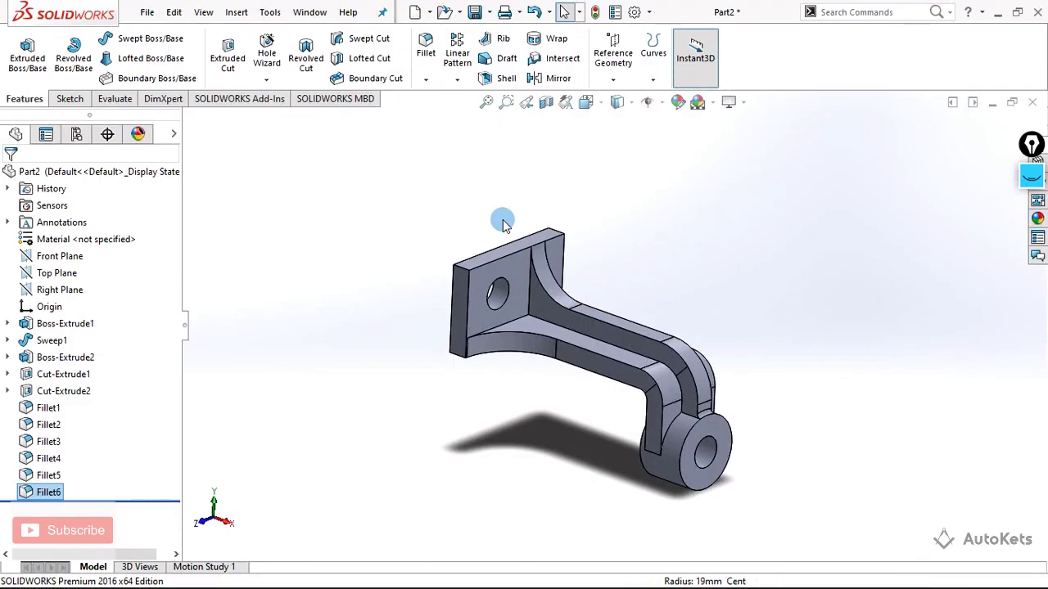
pyautogui.moveTo(634, 358); pyautogui.dragTo(575, 369, button='middle')
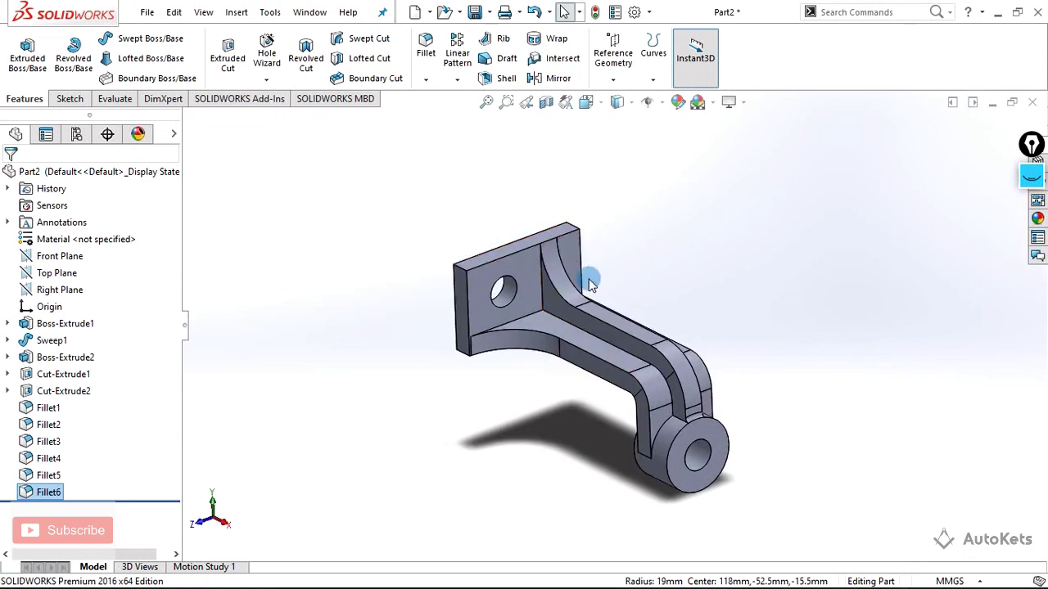